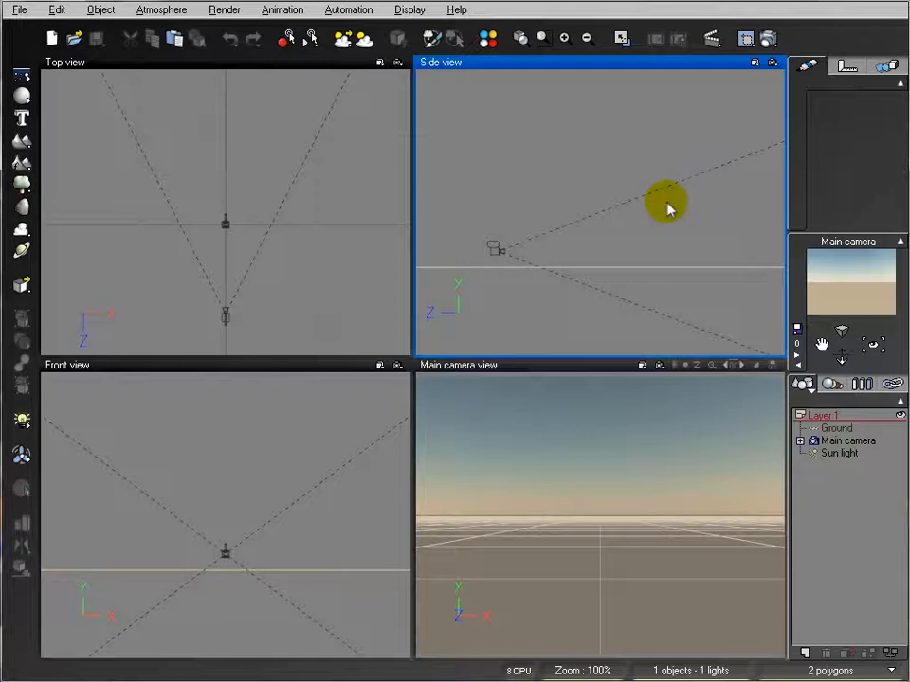
Step: Add a procedural terrain, enlarge it in the top view and reposition it ahead of the main camera
left_click_drag(666, 209, 623, 232)
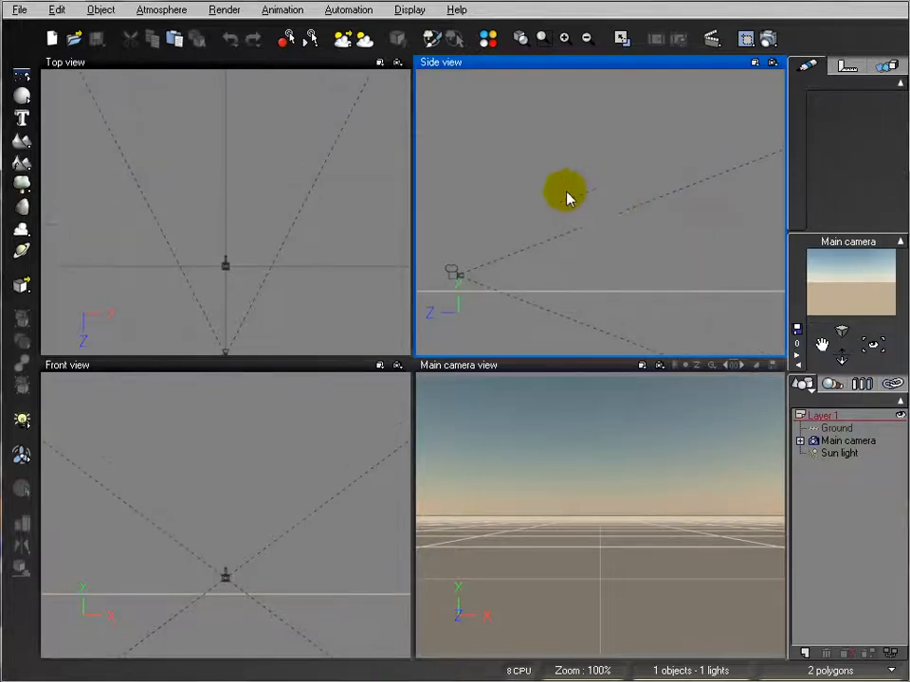
left_click(21, 163)
left_click(238, 173)
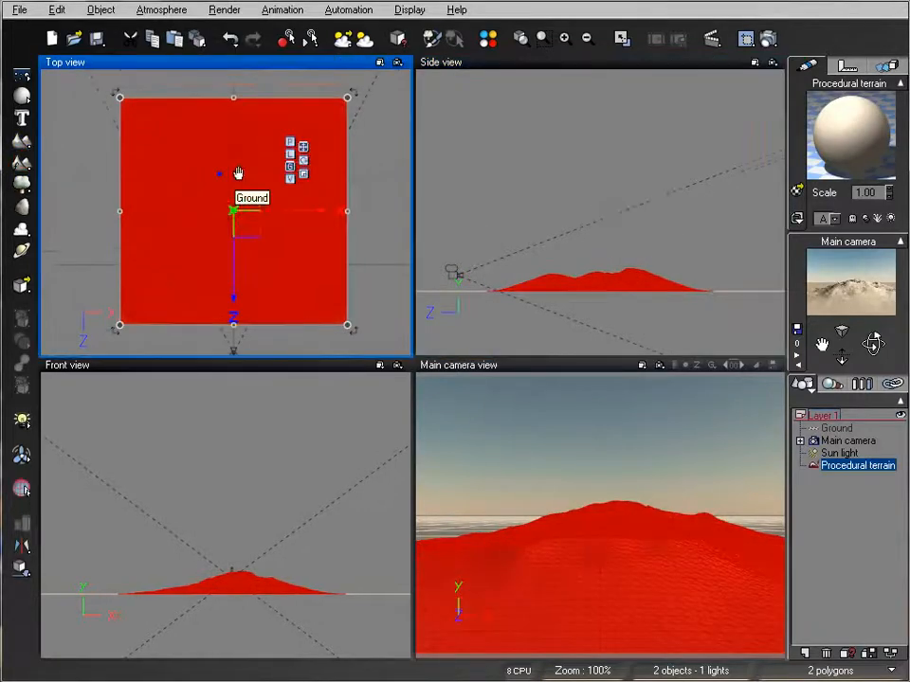
scroll(242, 171, "down", 5)
left_click_drag(207, 181, 71, 58)
left_click_drag(168, 152, 243, 144)
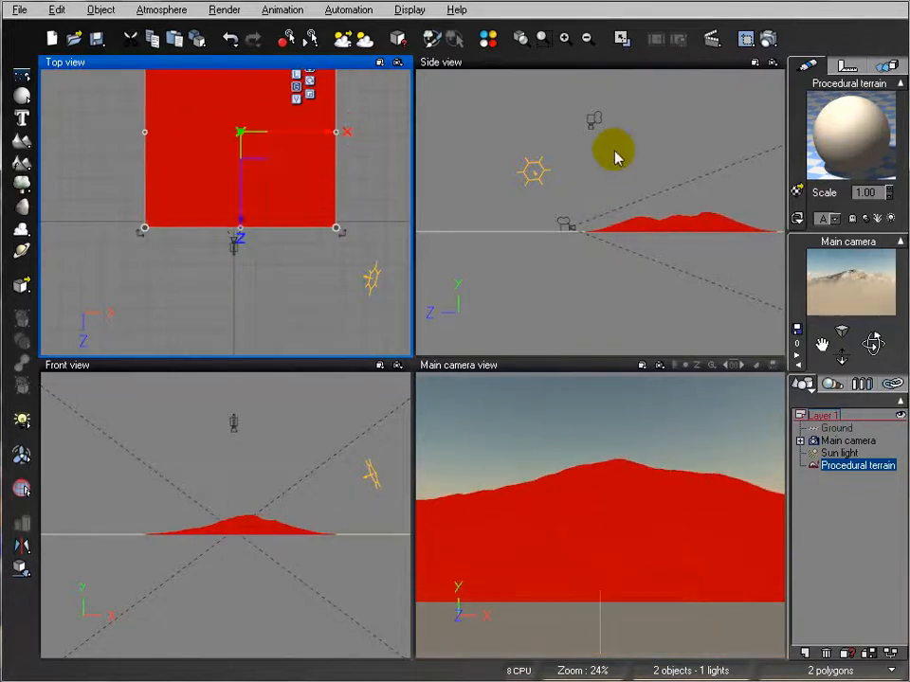
Step: Move the main camera slightly up and toward the terrain in the side view
left_click(588, 171)
scroll(565, 208, "up", 5)
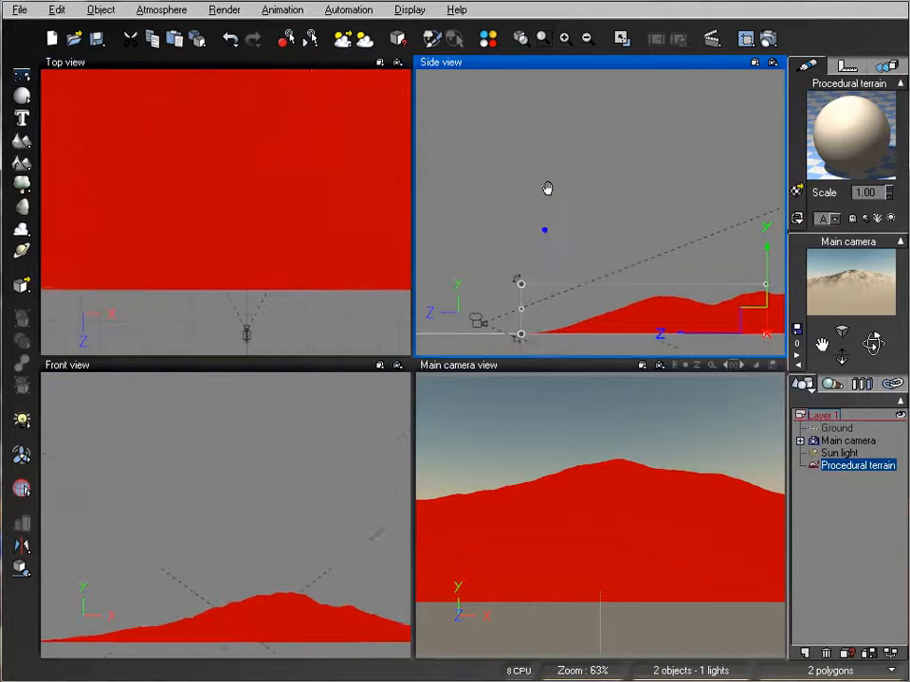
left_click(481, 268)
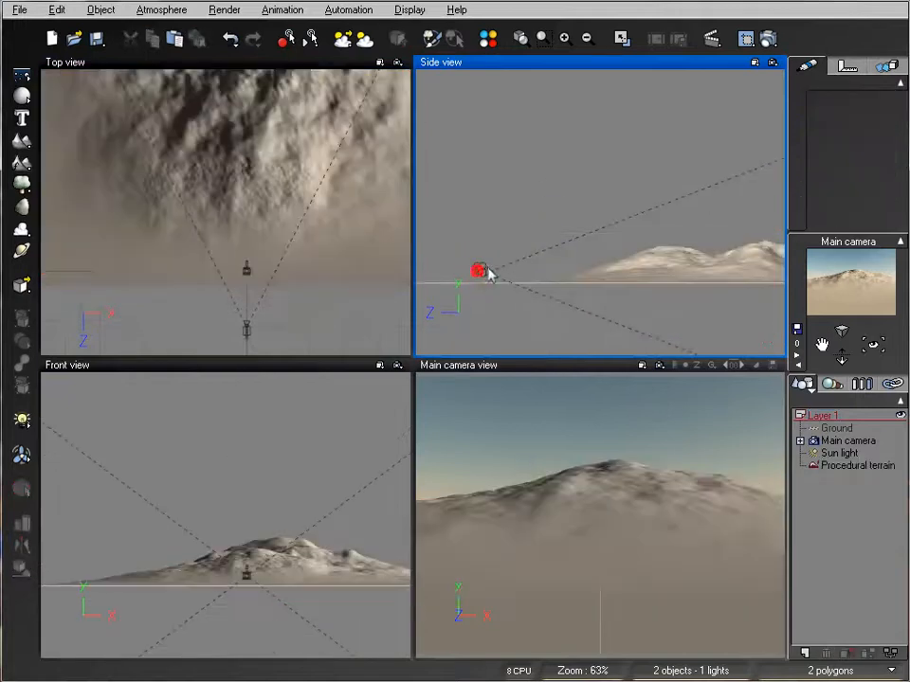
left_click(488, 270)
left_click_drag(485, 252, 494, 251)
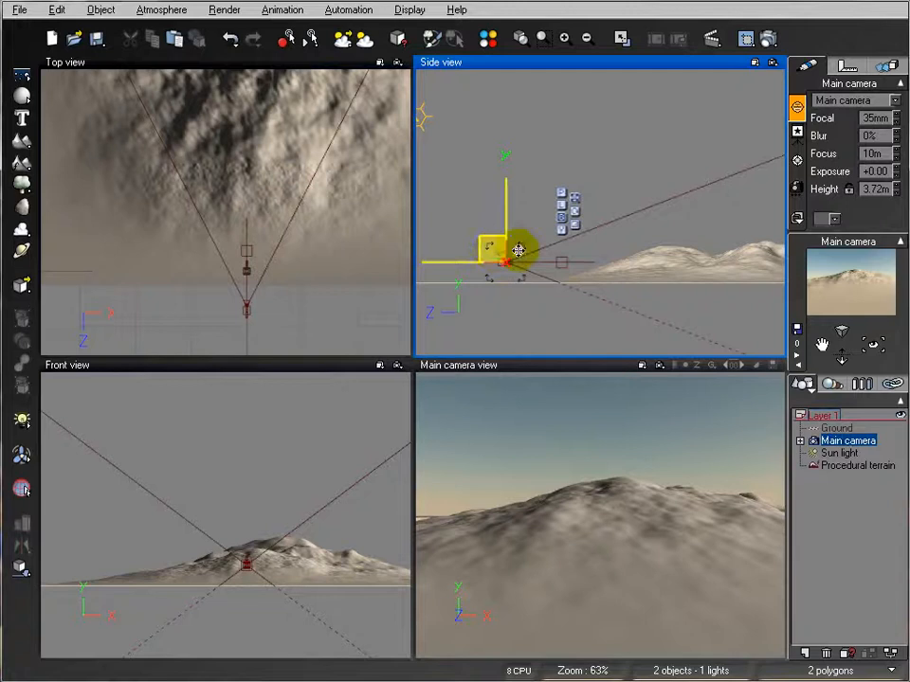
Step: Change the procedural terrain's material to the volumetric type with the Hypertexture lighting model
left_click(676, 272)
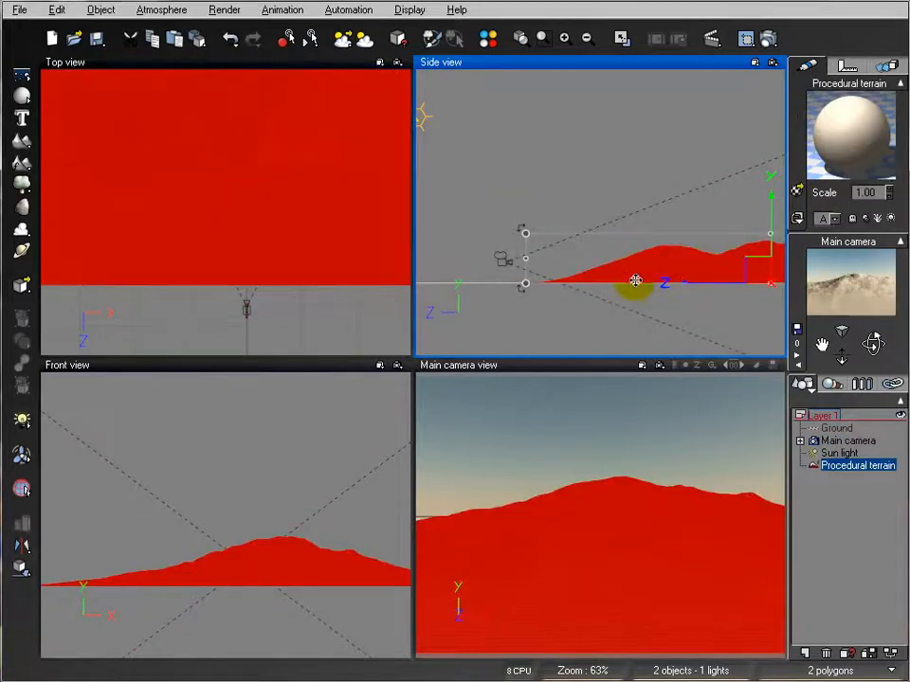
double_click(830, 134)
left_click_drag(361, 31, 415, 71)
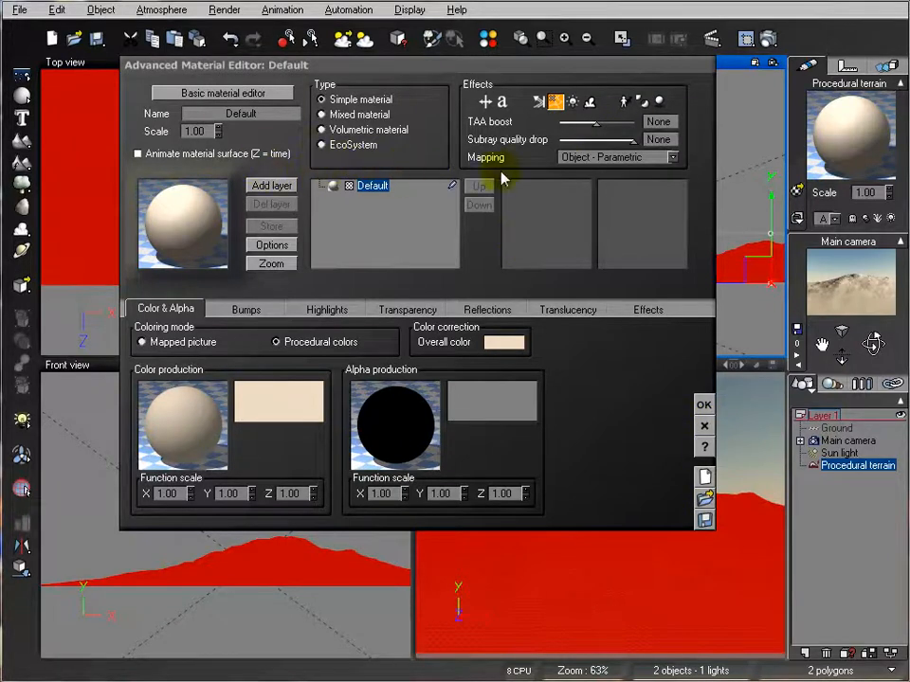
left_click_drag(434, 67, 445, 65)
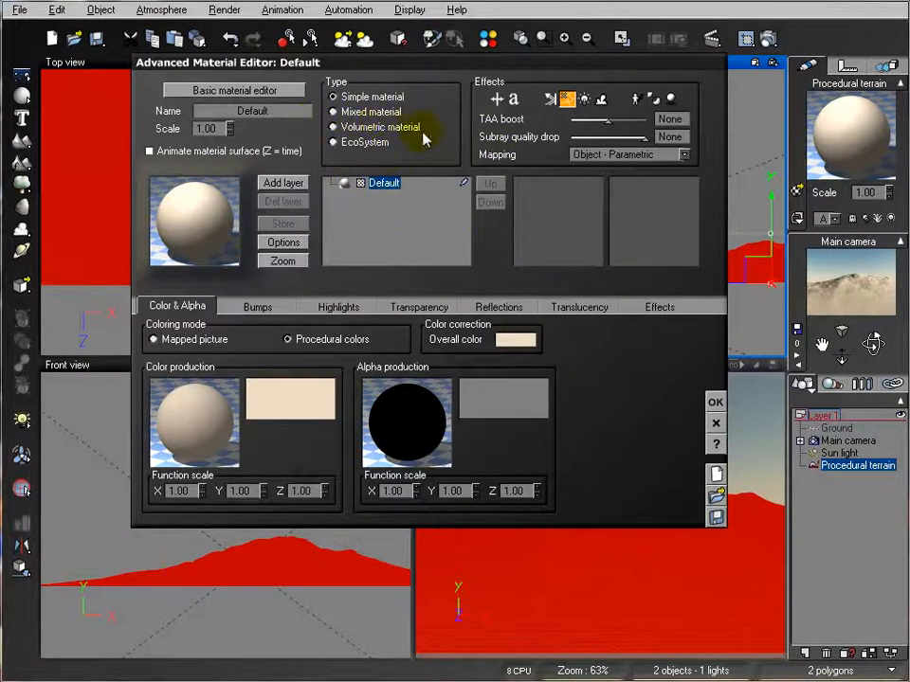
left_click(334, 127)
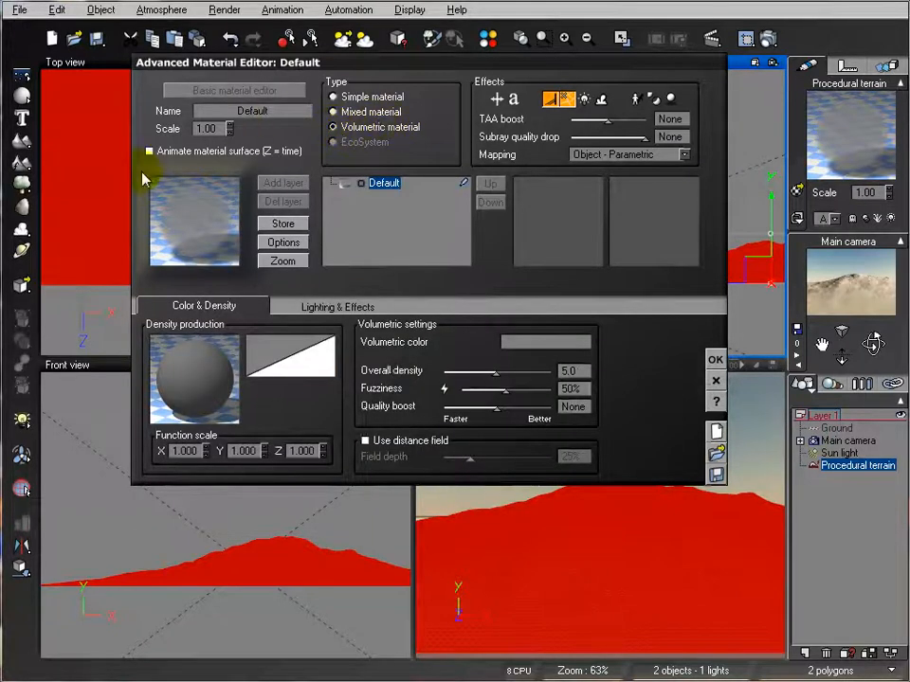
left_click(334, 308)
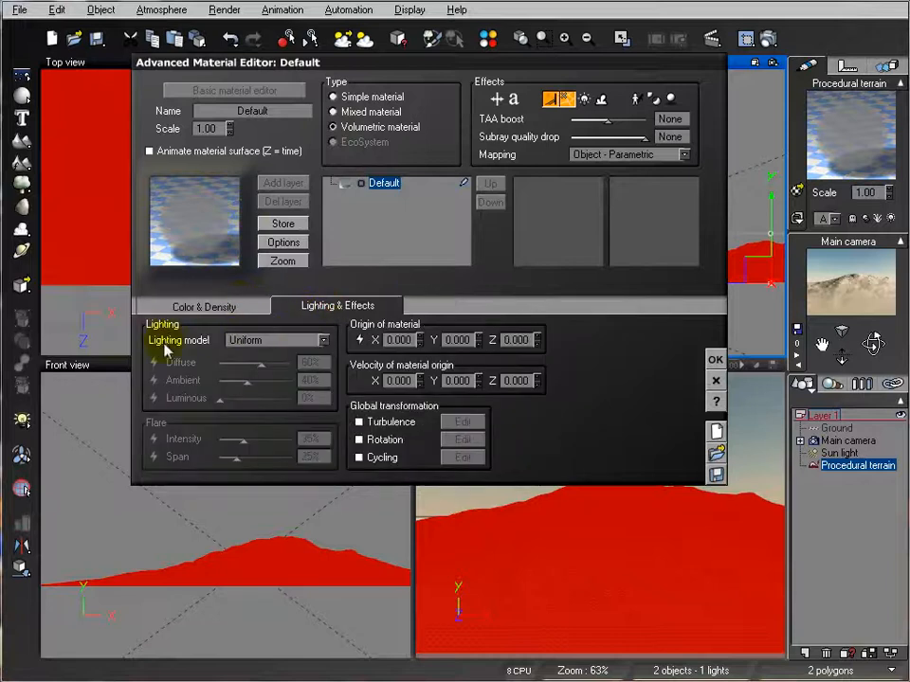
left_click(323, 341)
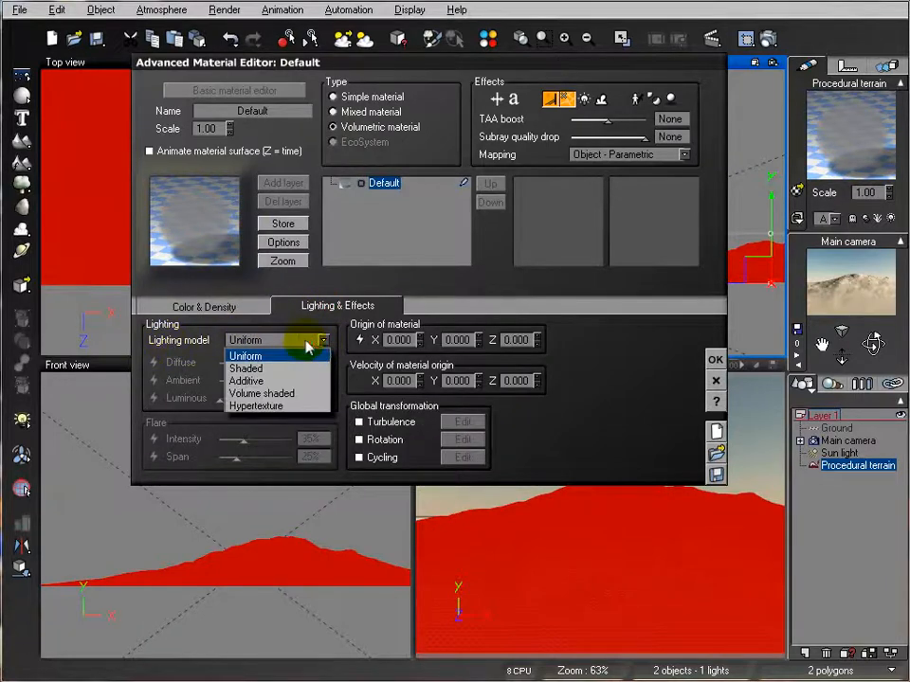
left_click(294, 408)
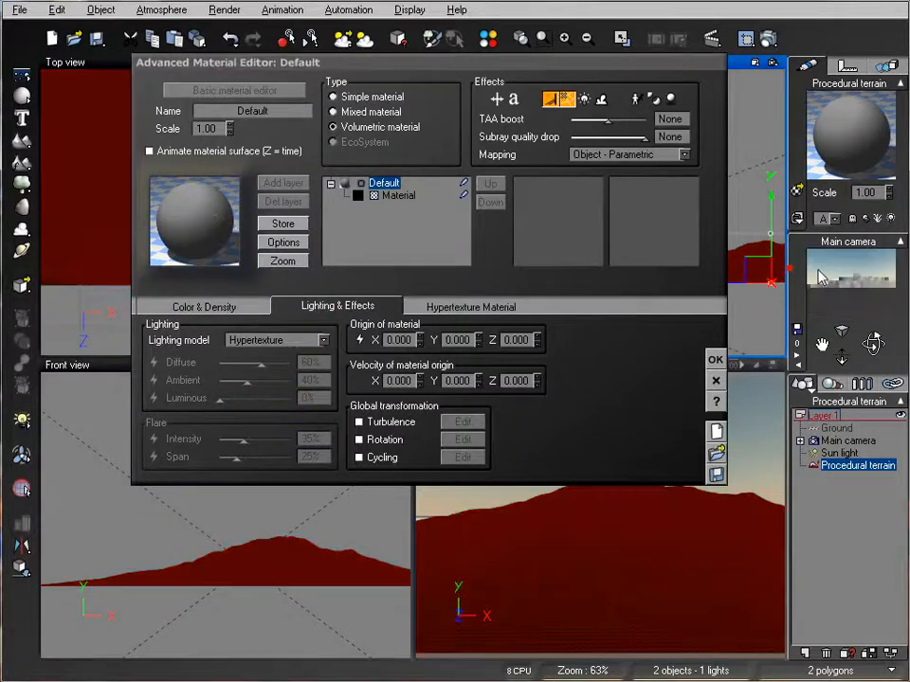
left_click_drag(872, 273, 860, 294)
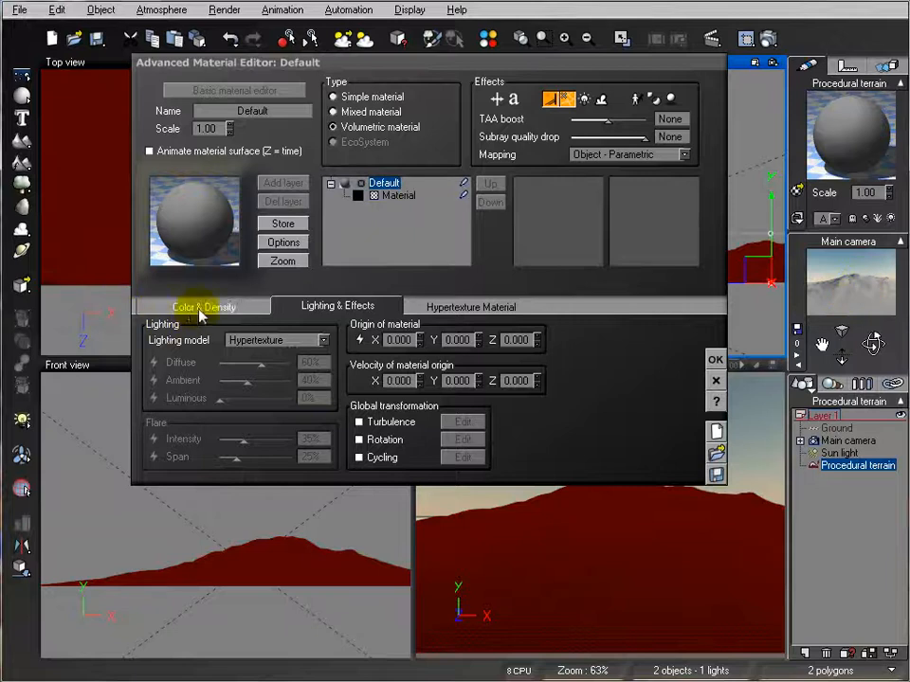
Step: Add a Perlin Value noise node feeding the Density output of the material's density function
left_click(203, 306)
left_click_drag(199, 408, 199, 364)
right_click(197, 365)
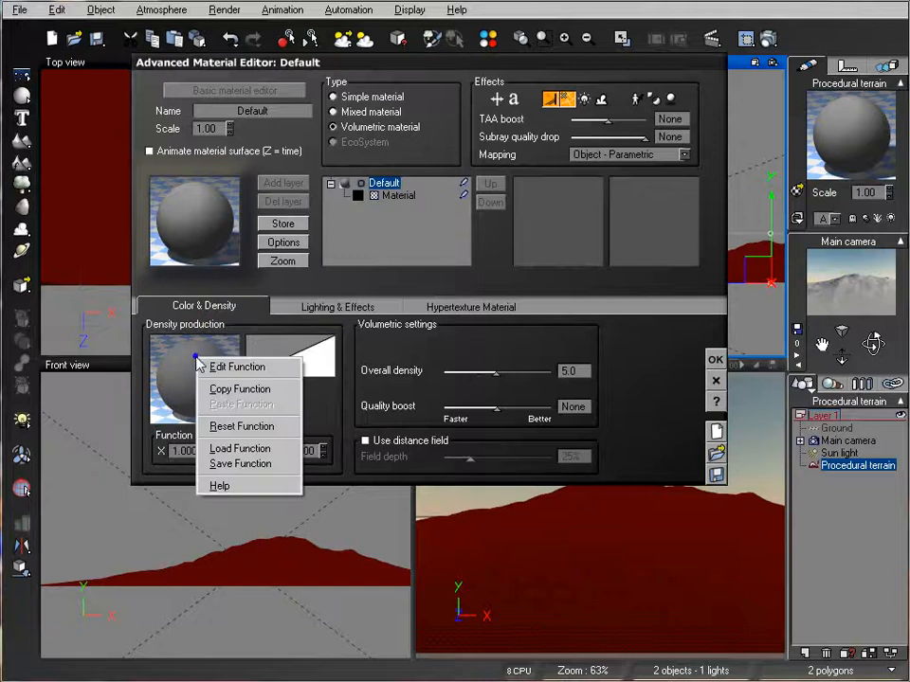
left_click(247, 368)
left_click_drag(306, 13, 355, 24)
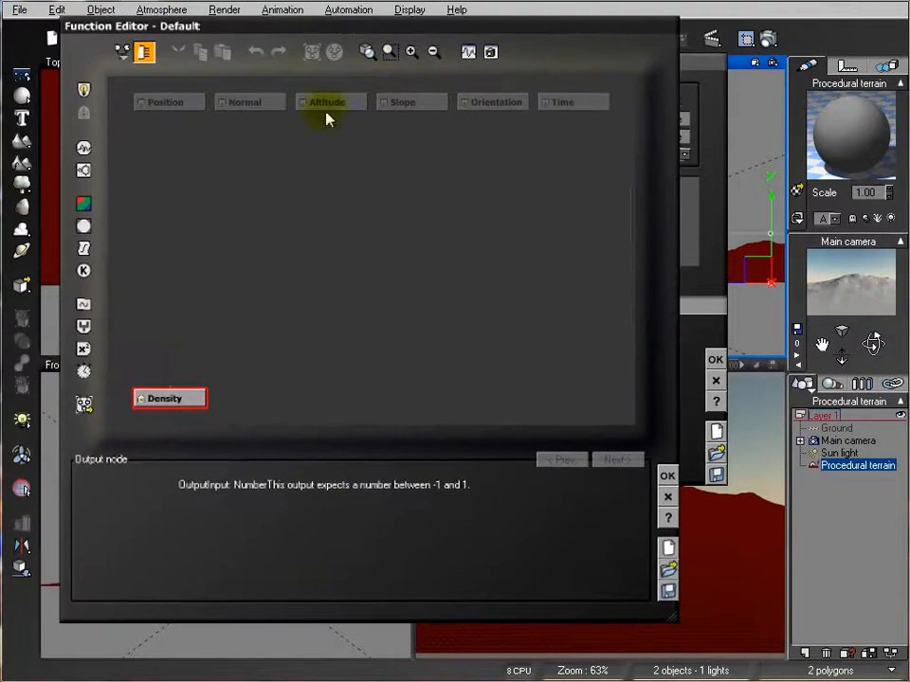
left_click(83, 148)
left_click_drag(174, 330, 174, 248)
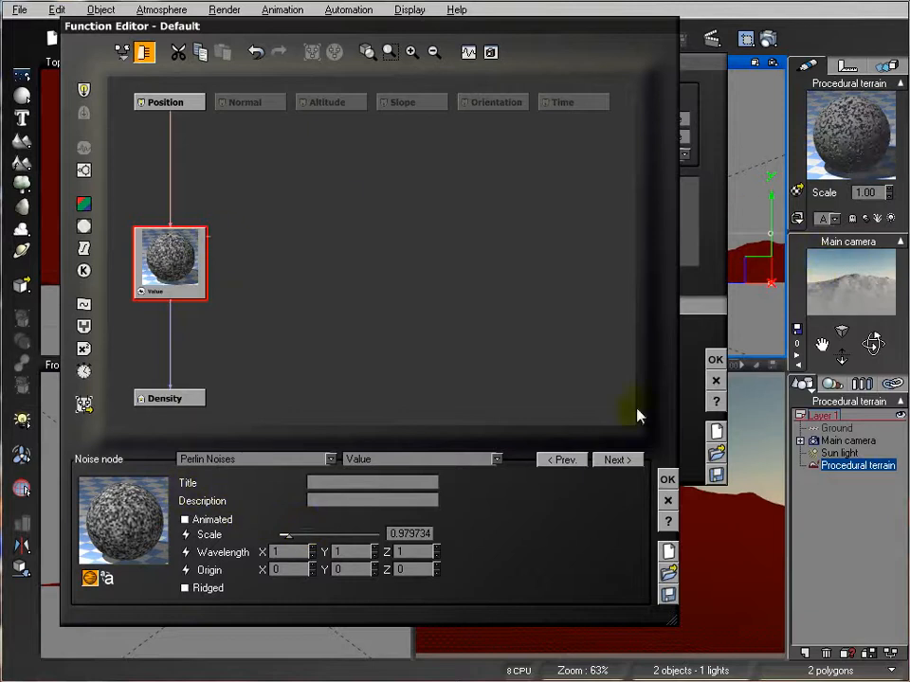
left_click(664, 480)
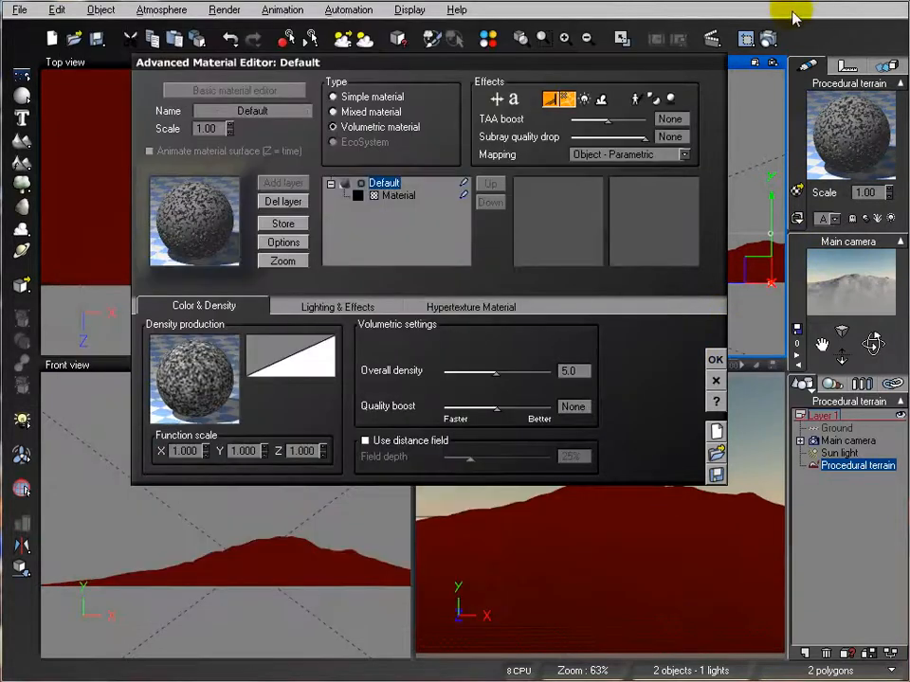
Step: Render the scene to screen in Preview quality to check the hypertexture, and accept the terrain's material
left_click(770, 41)
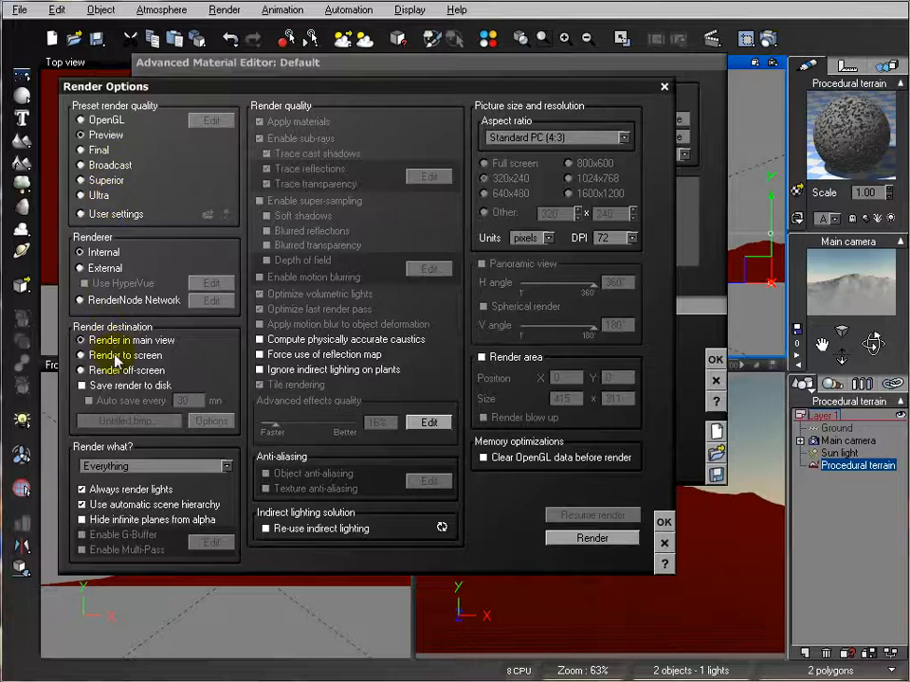
left_click(589, 539)
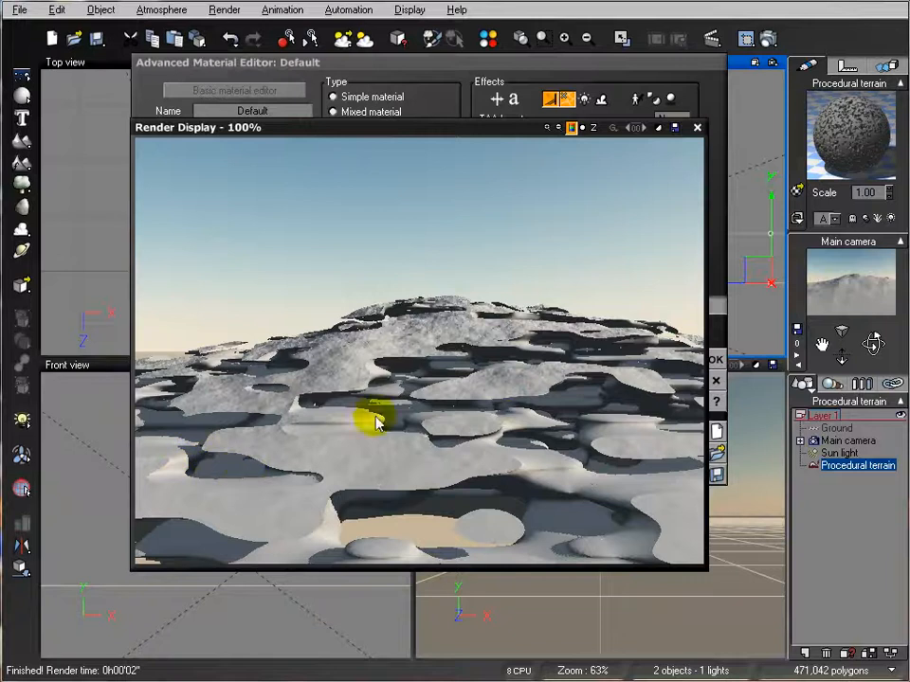
left_click(696, 127)
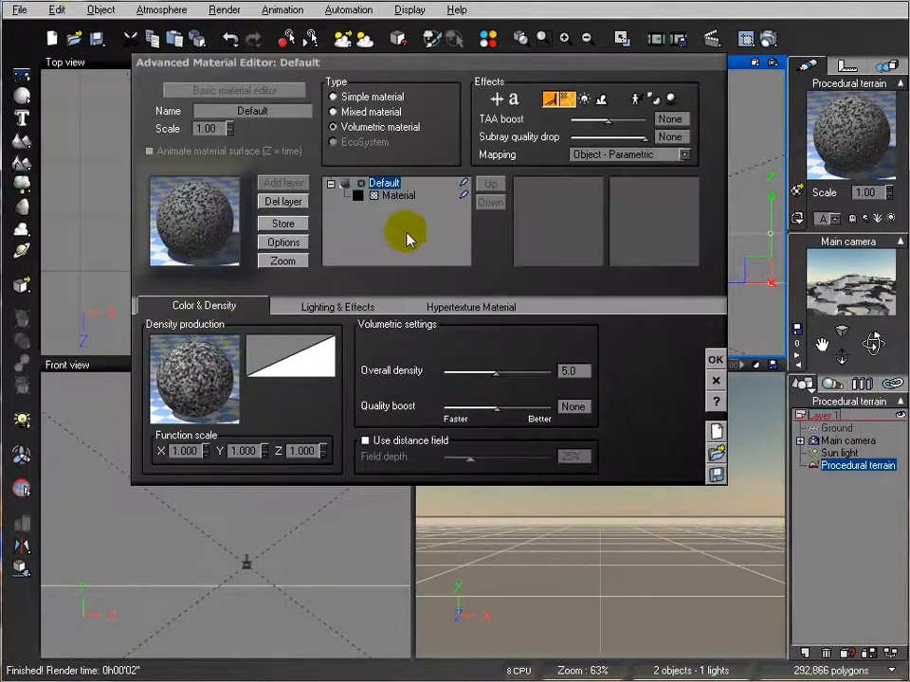
left_click(715, 361)
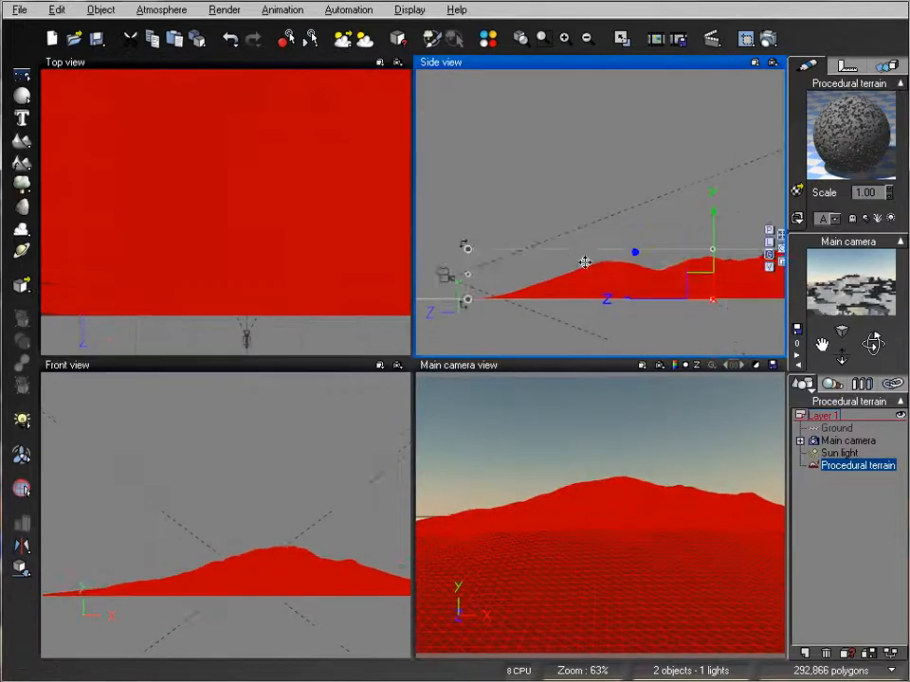
Step: Duplicate the procedural terrain and shrink the copy slightly from both ends in the side view
scroll(585, 262, "down", 4)
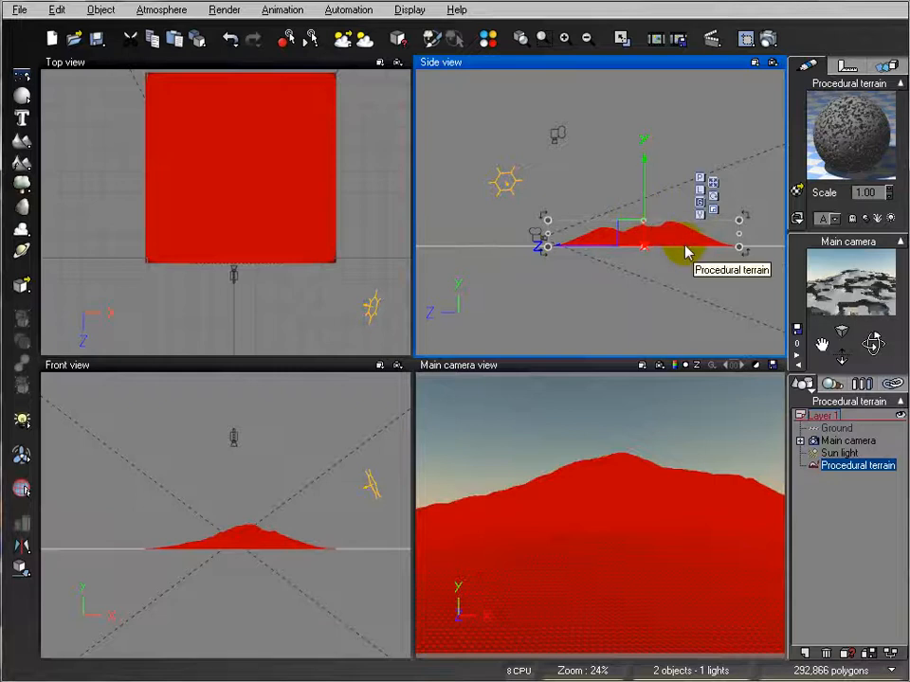
key("ctrl+d")
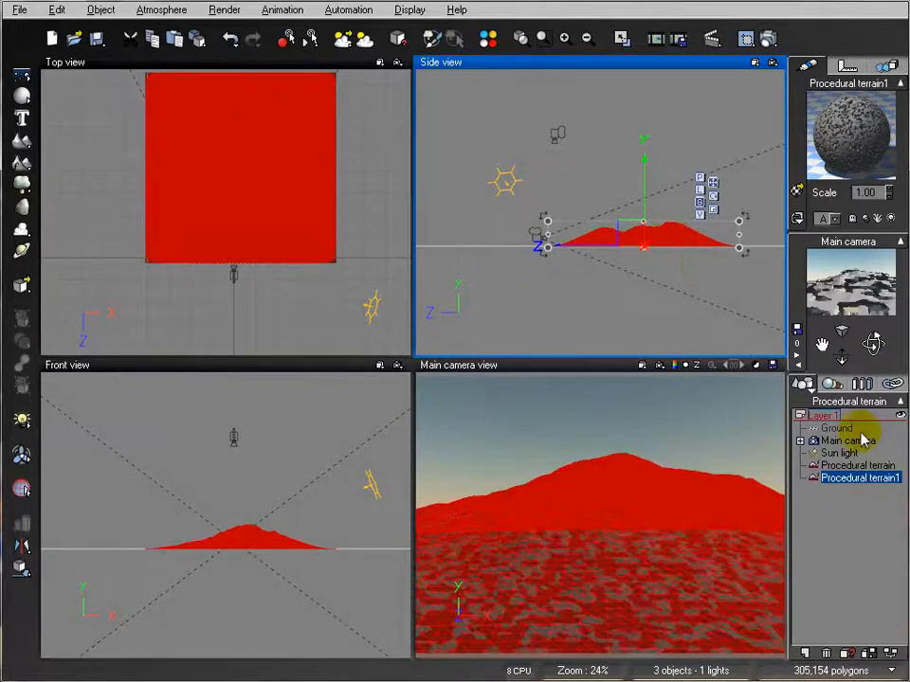
scroll(638, 248, "up", 2)
scroll(640, 249, "up", 2)
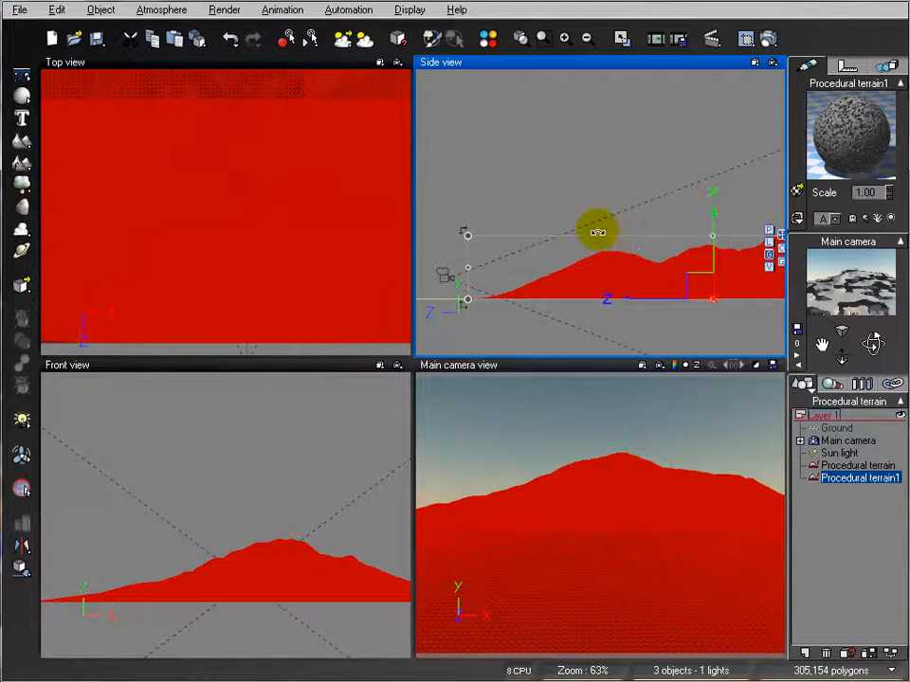
left_click_drag(465, 232, 481, 237)
right_click_drag(698, 242, 520, 244)
scroll(728, 240, "down", 2)
scroll(727, 235, "down", 1)
left_click_drag(717, 226, 708, 228)
Step: Shrink the terrain copy from all four sides in the top view and lower its height inside the original
right_click_drag(221, 236, 219, 182)
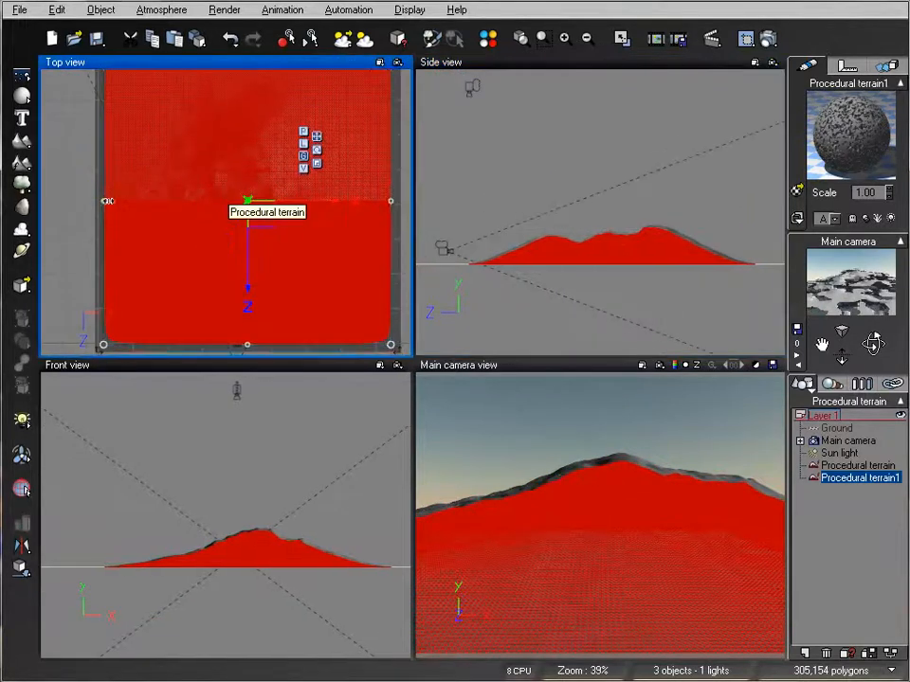
left_click_drag(107, 202, 114, 201)
left_click_drag(251, 341, 250, 332)
left_click_drag(391, 197, 387, 199)
right_click_drag(274, 144, 276, 201)
left_click_drag(250, 114, 251, 128)
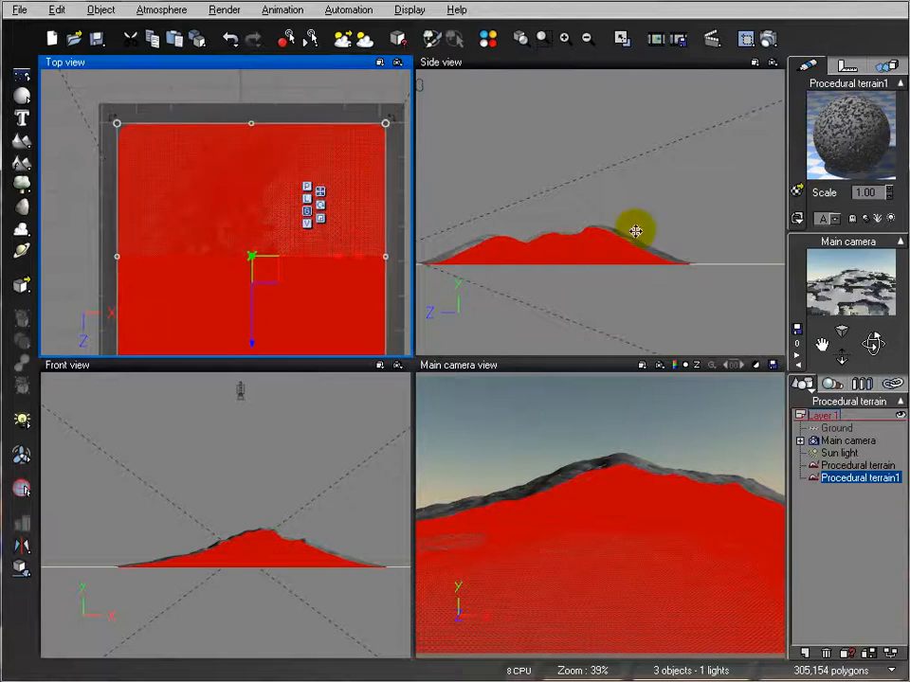
left_click(550, 230)
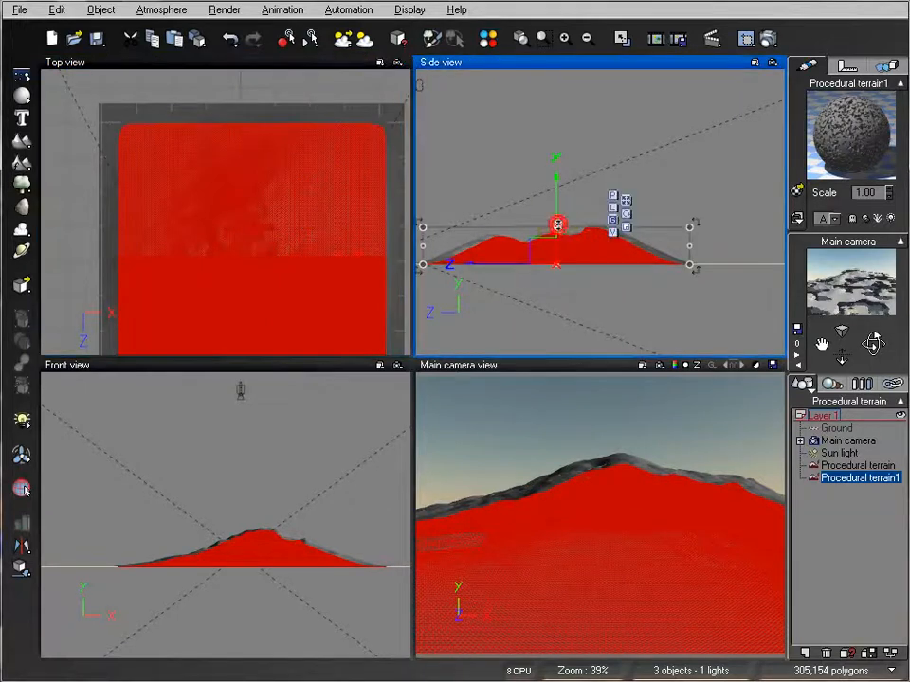
left_click_drag(557, 226, 557, 232)
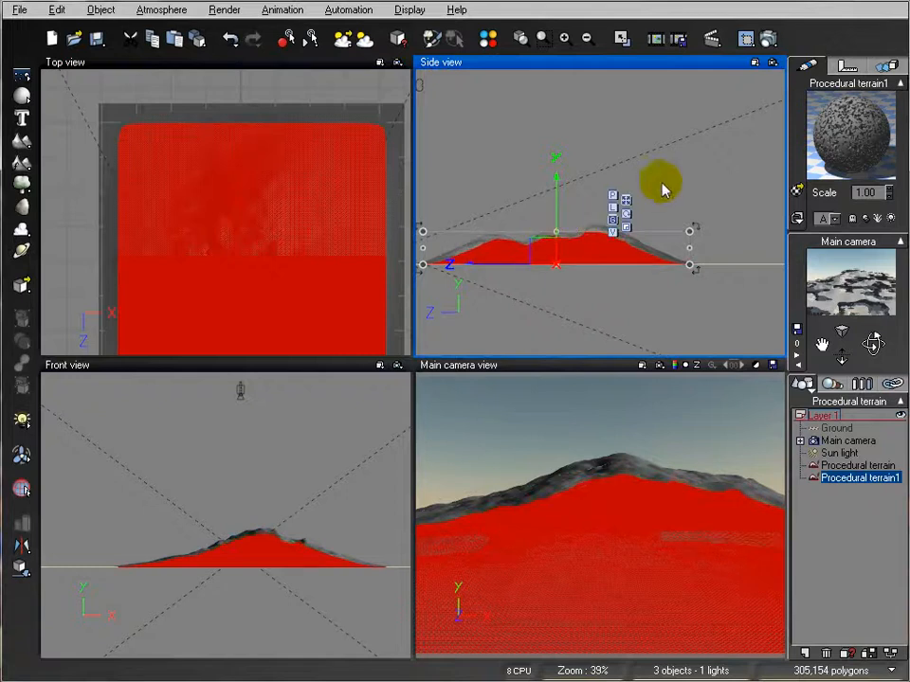
Step: Replace the terrain copy's material with the plain Default material
left_click(846, 147)
left_click(796, 192)
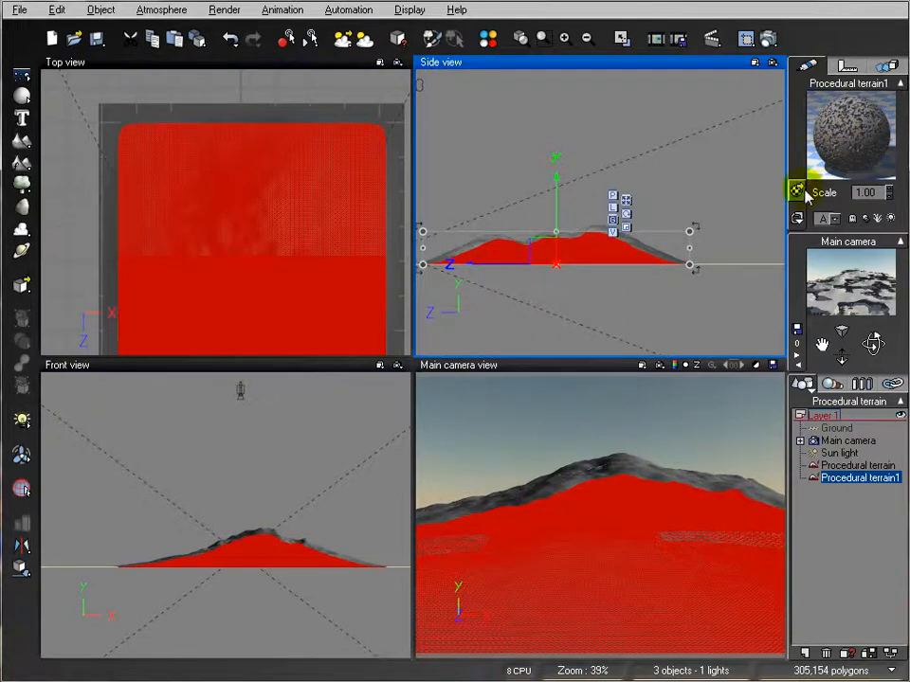
left_click(611, 274)
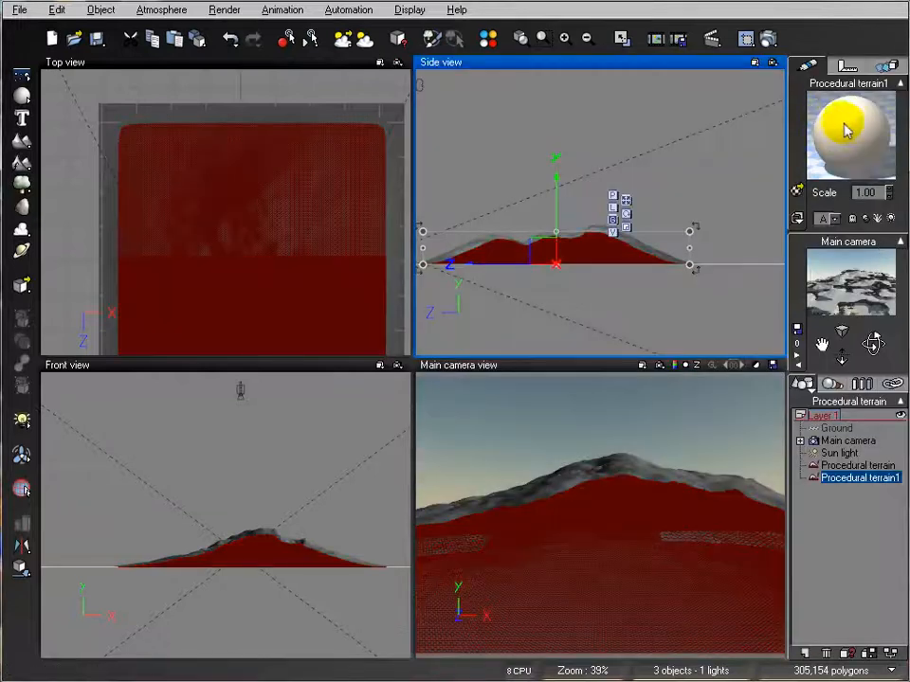
Step: Set the overall color of the terrain copy's material to bright green
right_click(848, 131)
left_click(871, 138)
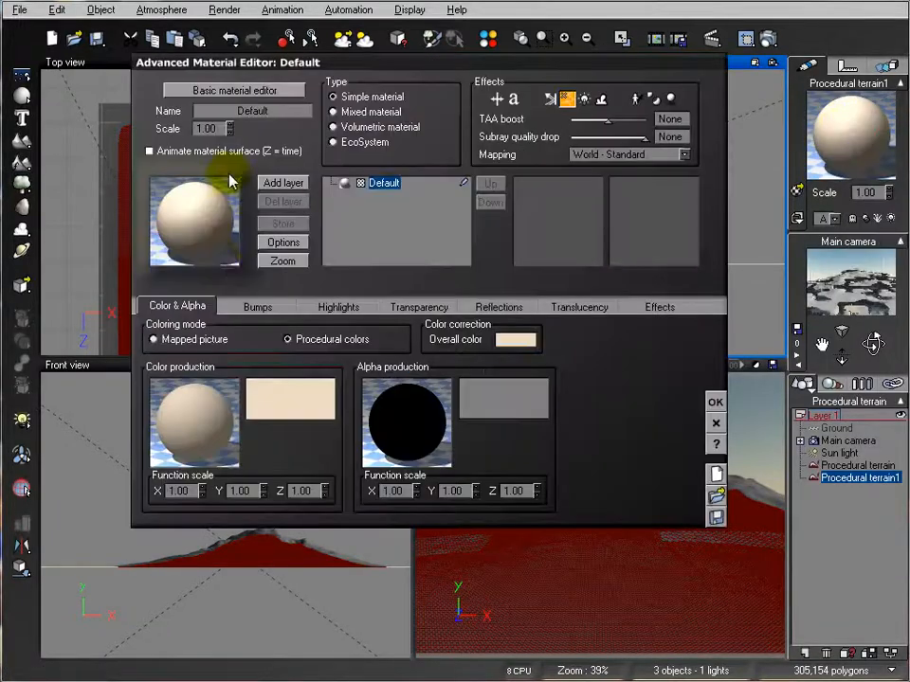
right_click(516, 339)
left_click(534, 346)
left_click_drag(414, 220, 406, 205)
left_click(533, 242)
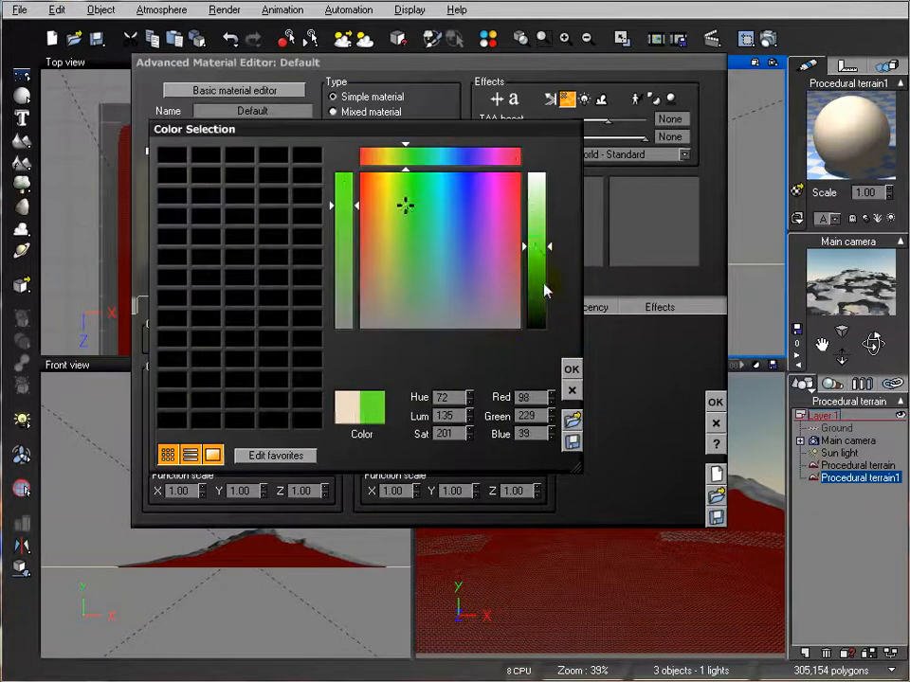
left_click_drag(539, 243, 539, 254)
left_click(570, 368)
Step: Make the green material glow with 37% intensity and 25% radius, and accept the material changes
left_click(660, 307)
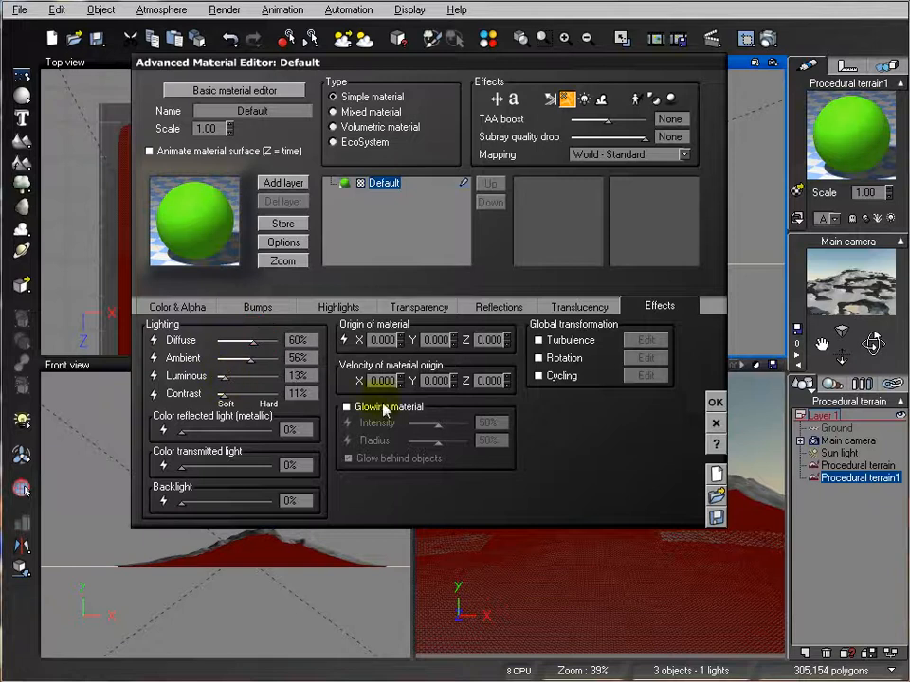
left_click(349, 407)
left_click_drag(438, 424, 435, 425)
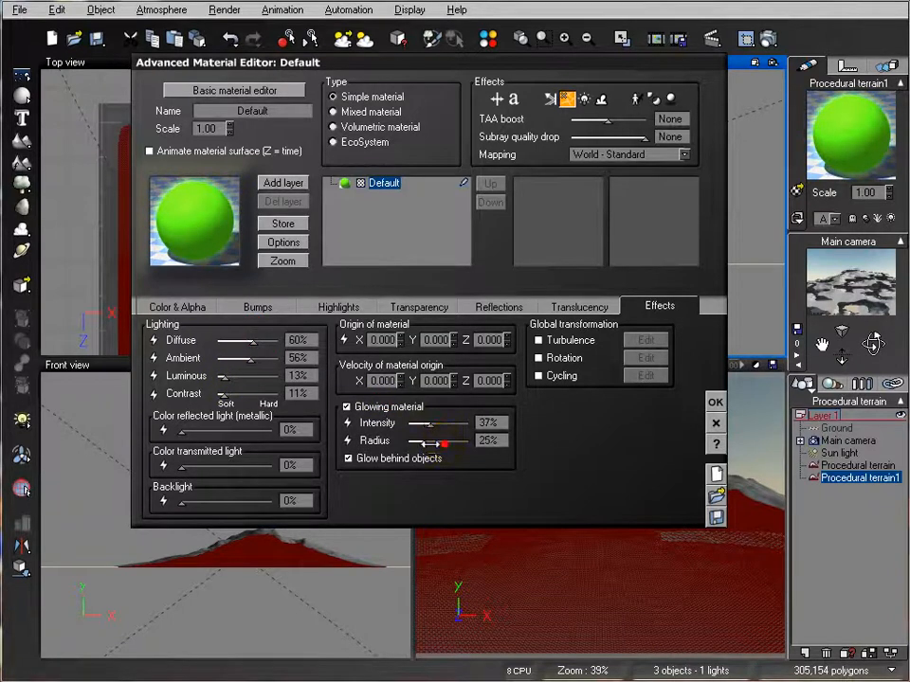
left_click(716, 402)
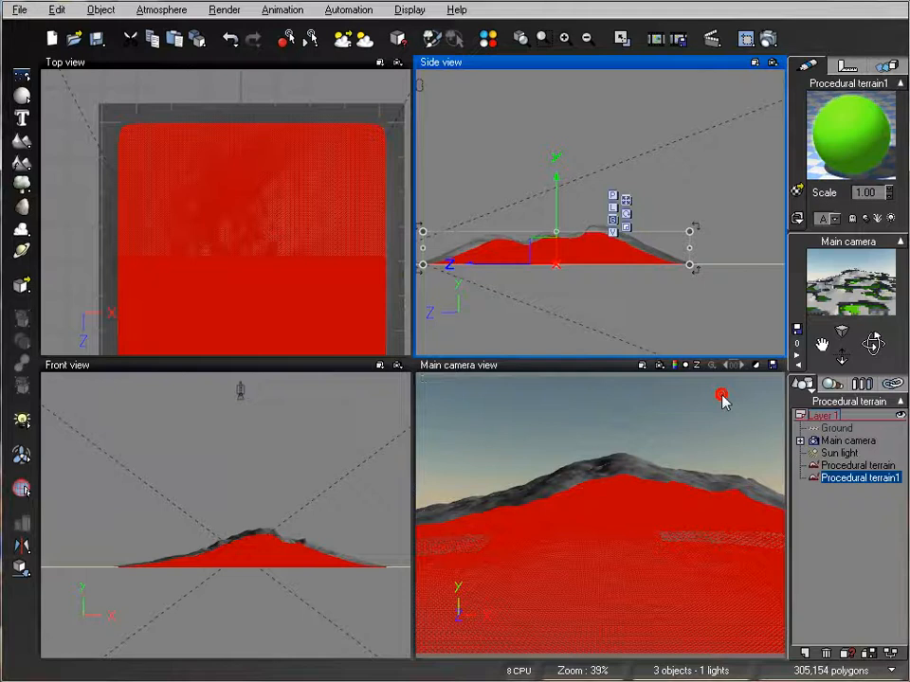
Step: Replace the black inner material of the outer terrain's volumetric hypertexture with the 2 Lichens Desert rock preset
left_click(839, 465)
double_click(853, 117)
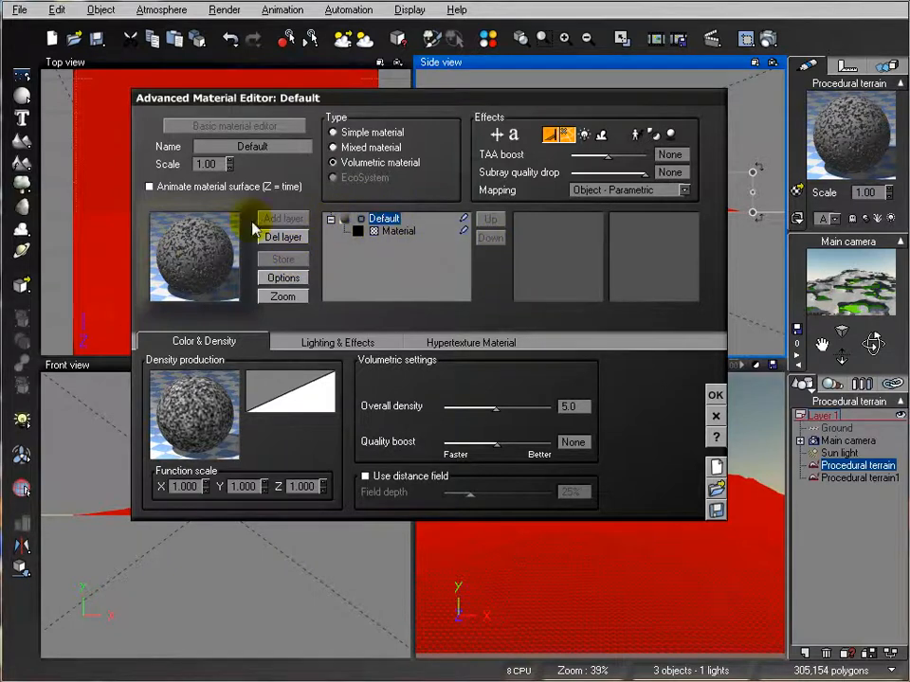
left_click(399, 233)
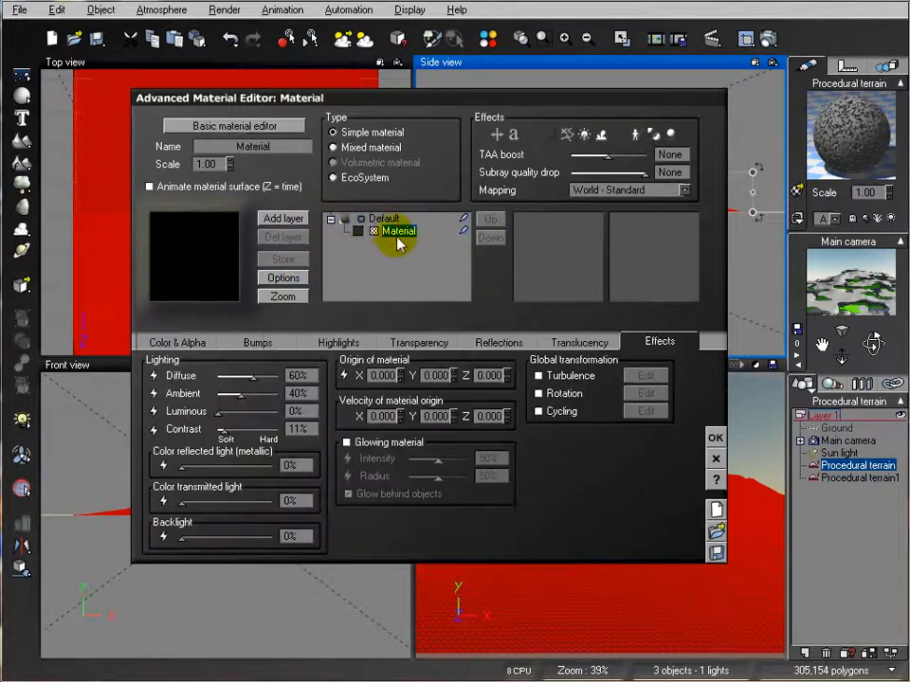
double_click(196, 240)
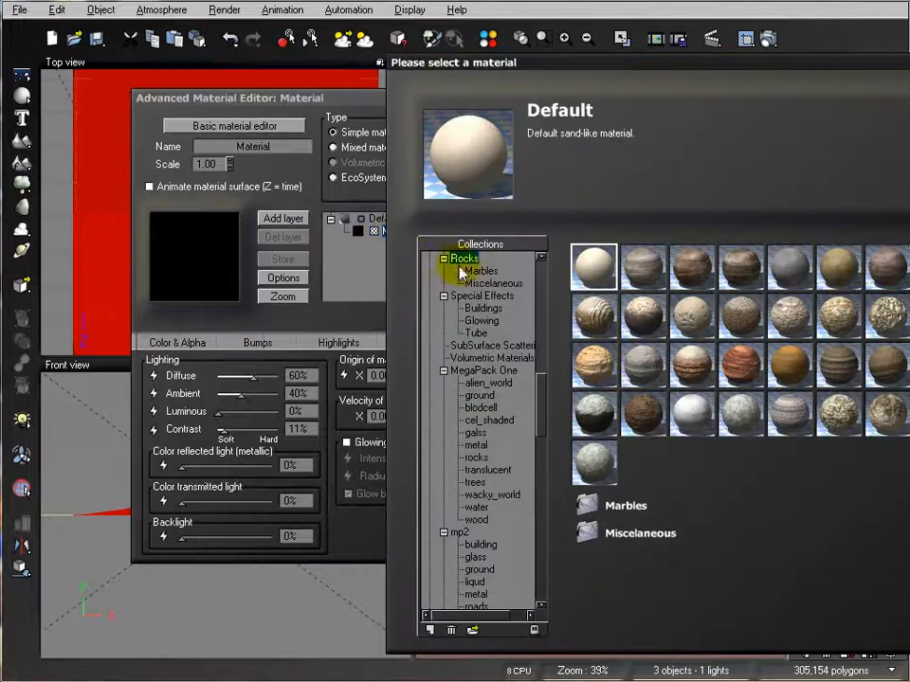
left_click_drag(654, 57, 347, 54)
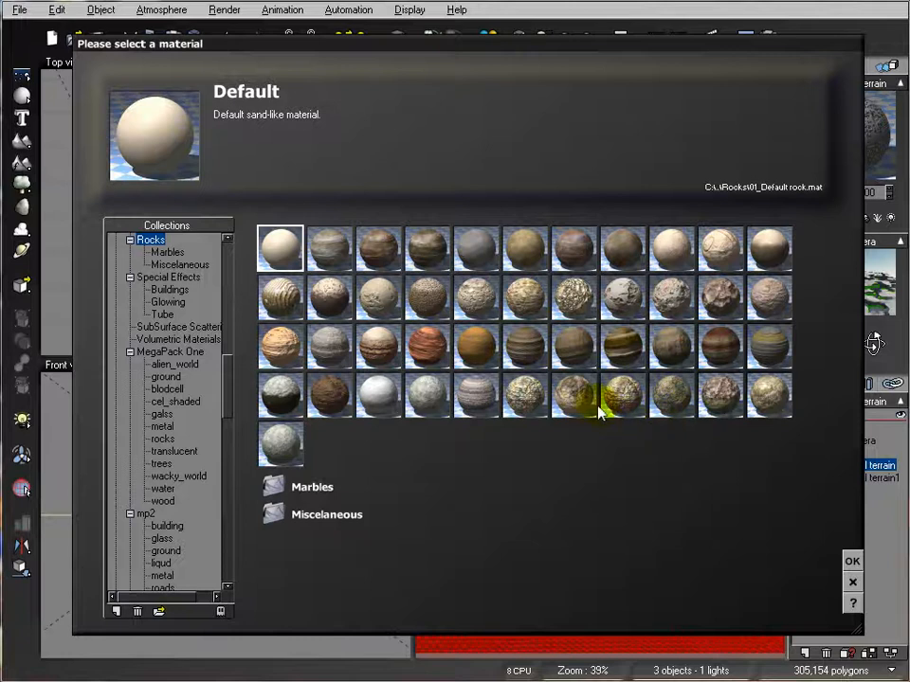
left_click(524, 397)
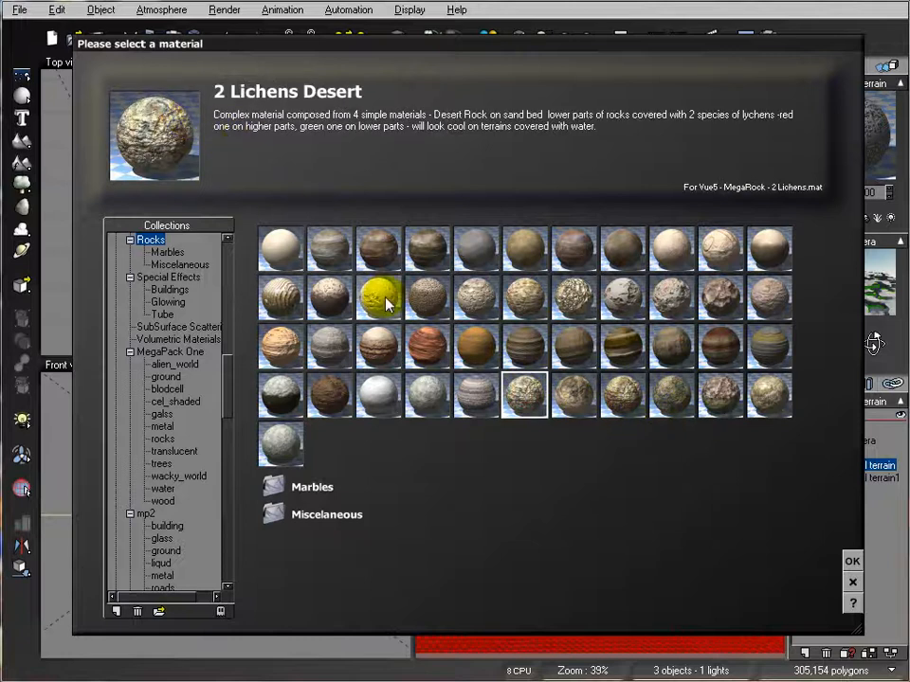
left_click(851, 561)
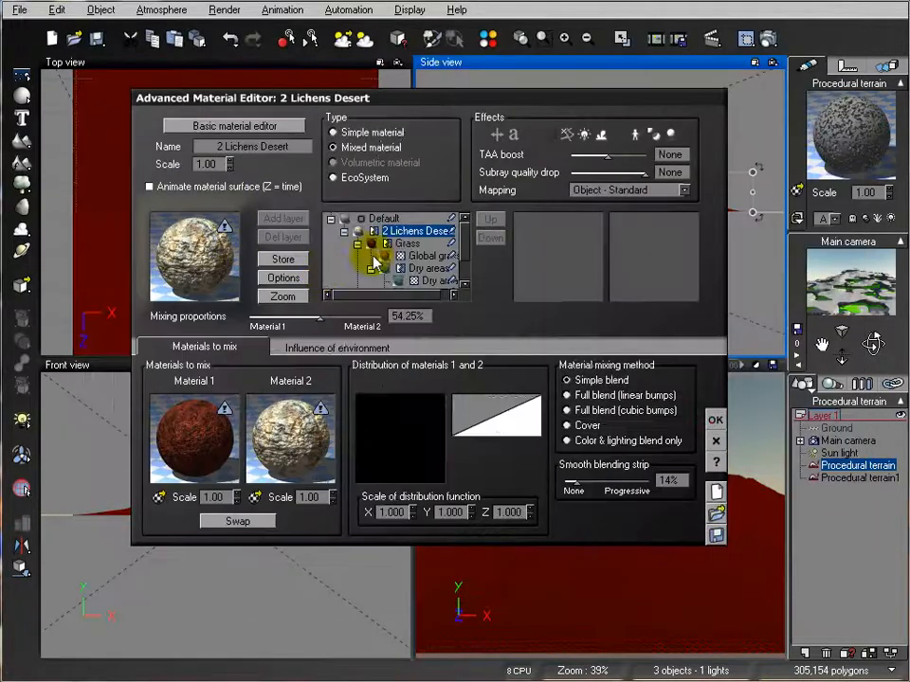
Step: Reduce the 2 Lichens Desert material's scale to 0.70 and render the scene to check it
left_click(388, 226)
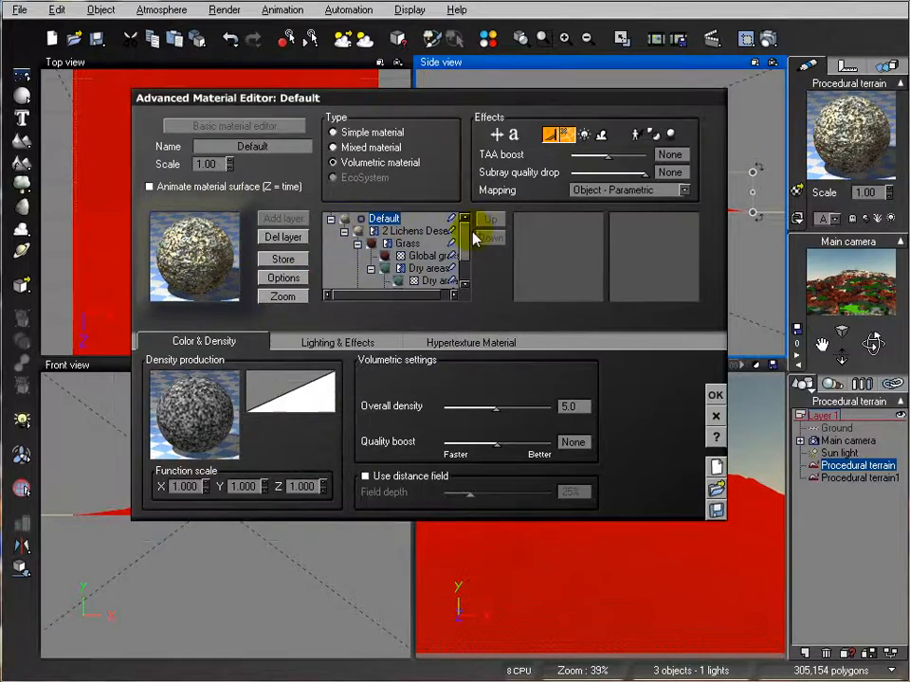
mouse_move(464, 237)
left_mouse_down()
mouse_move(465, 261)
mouse_move(464, 234)
left_mouse_up()
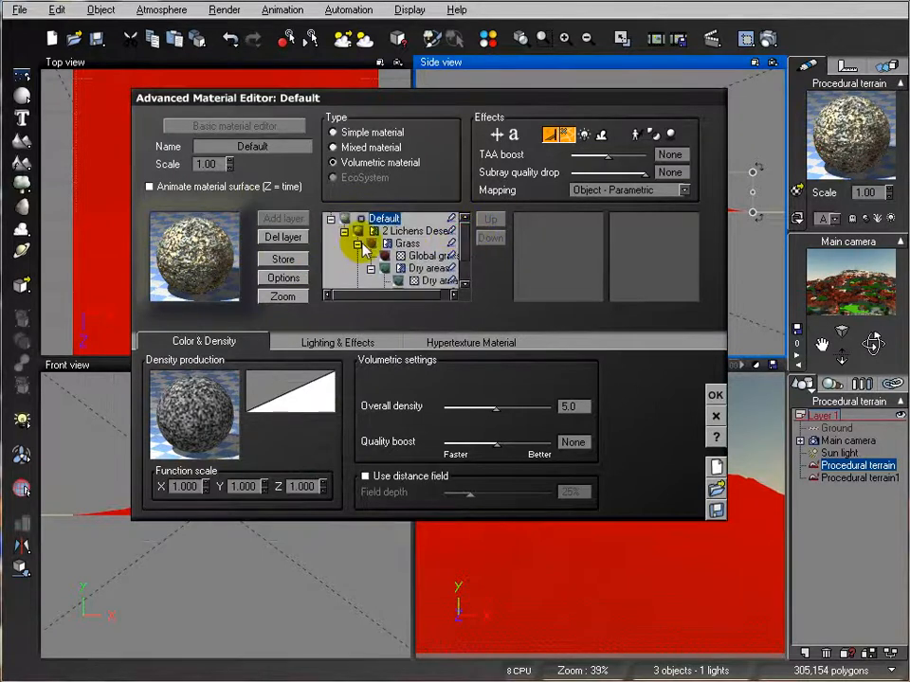
left_click(358, 244)
left_click(344, 232)
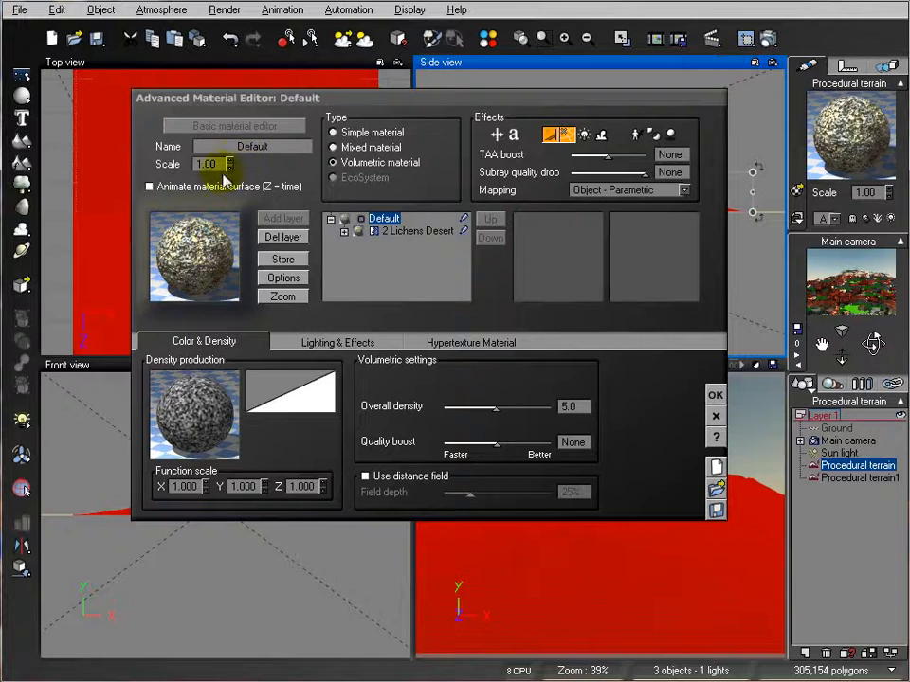
left_click(419, 231)
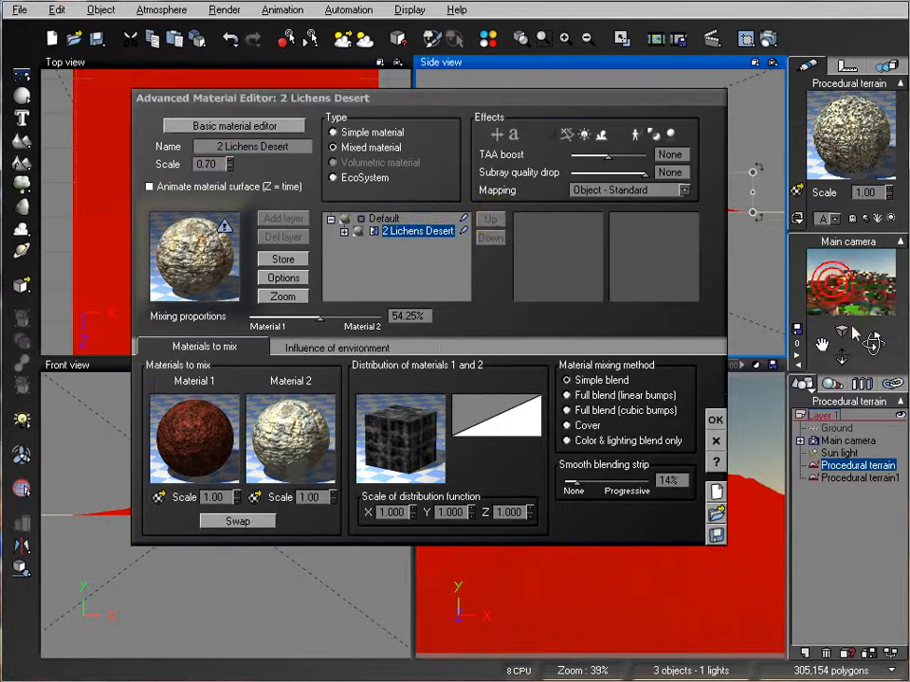
left_click(767, 38)
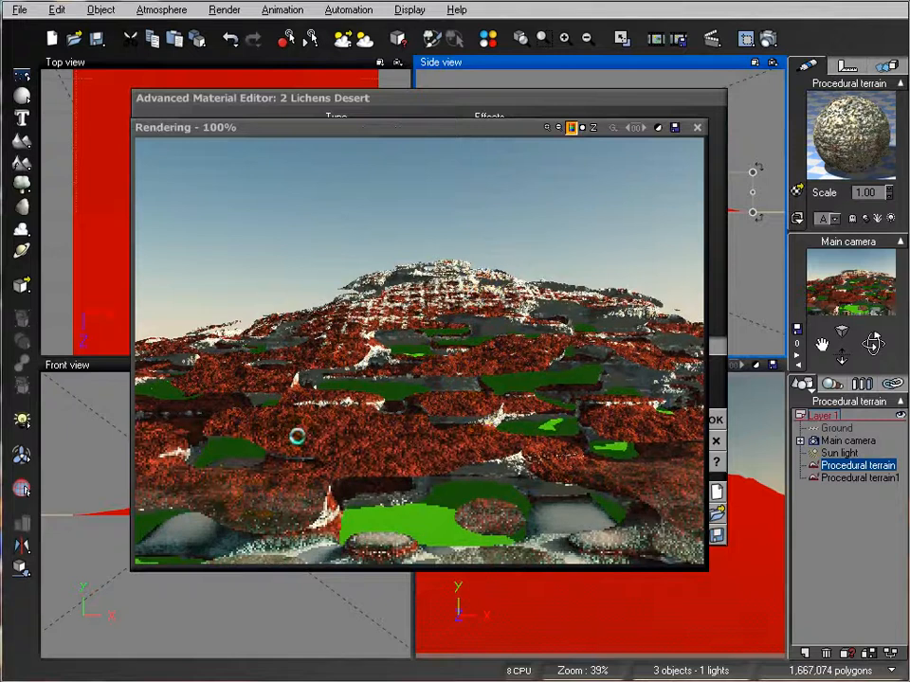
left_click(697, 127)
Step: Swap the 2 Lichens Desert layer for the Mossy rock 2 preset, render a test image, and accept the material
left_click(187, 248)
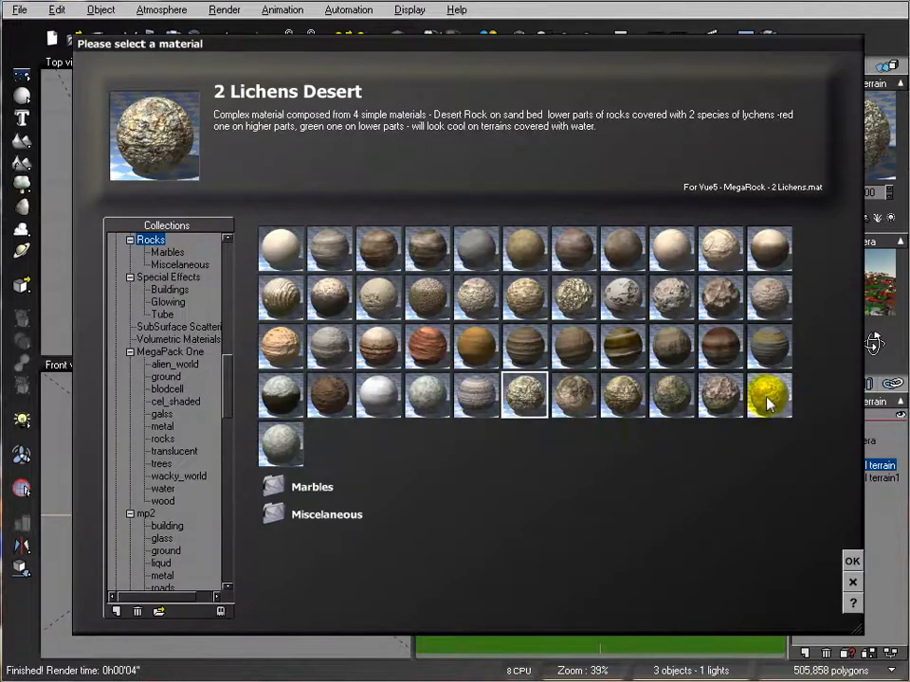
left_click(767, 402)
left_click(852, 561)
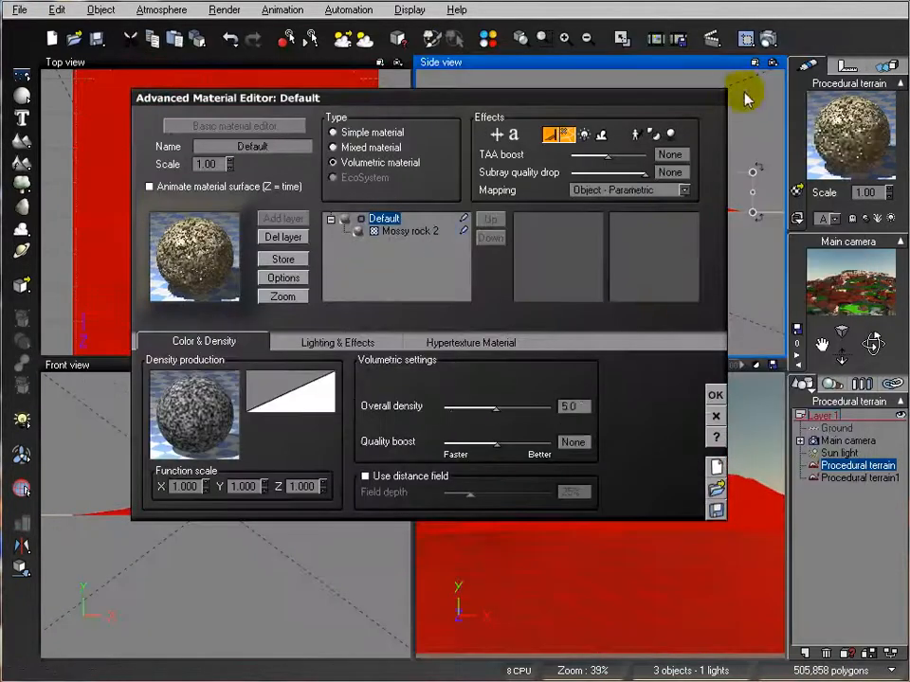
left_click(768, 38)
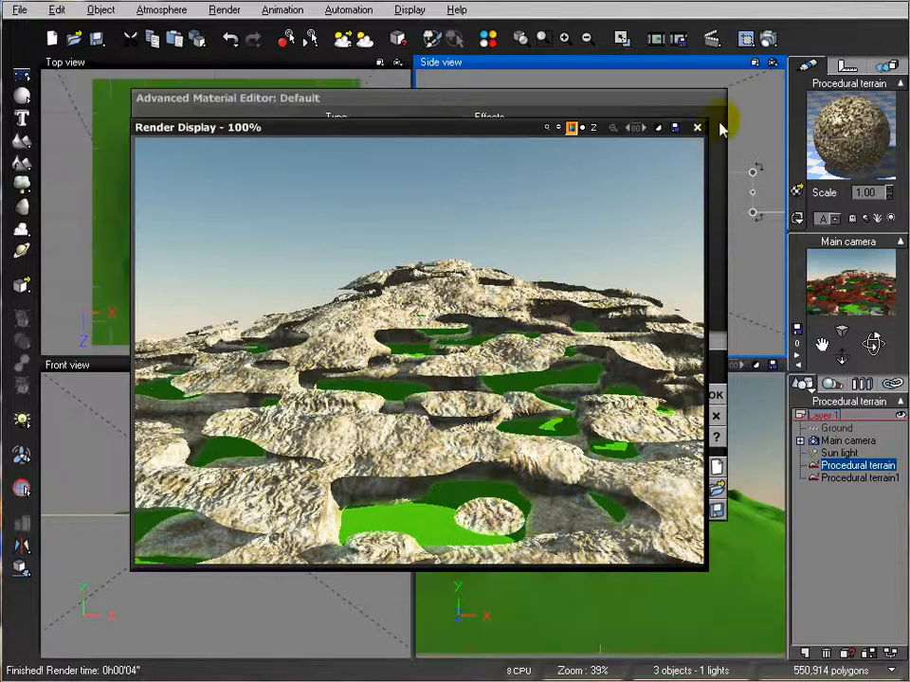
left_click(694, 130)
left_click(715, 395)
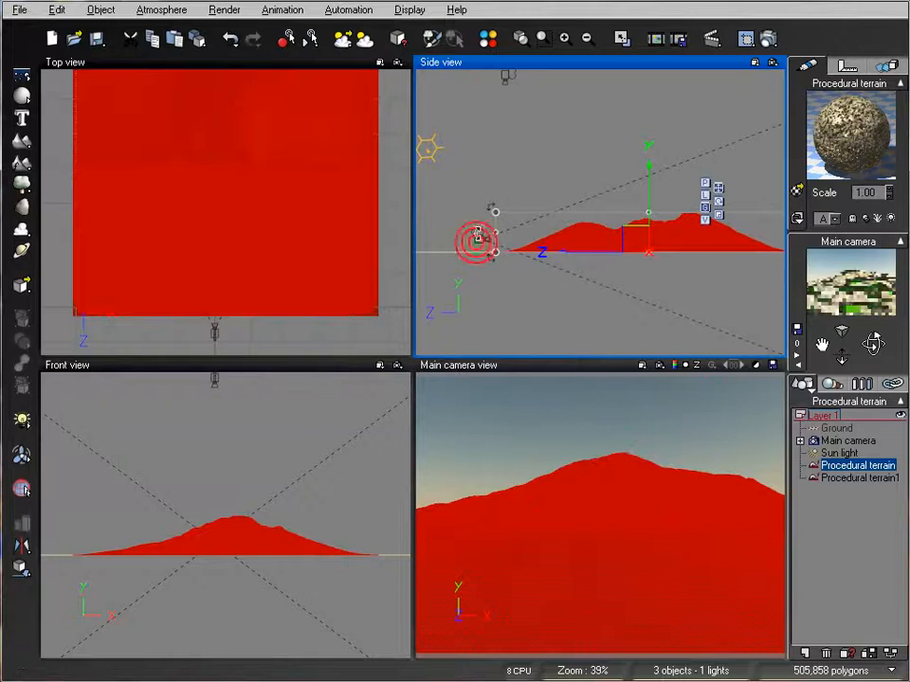
Step: Move the main camera farther back and higher in the side view, and adjust its angle towards the terrain
left_click(470, 182)
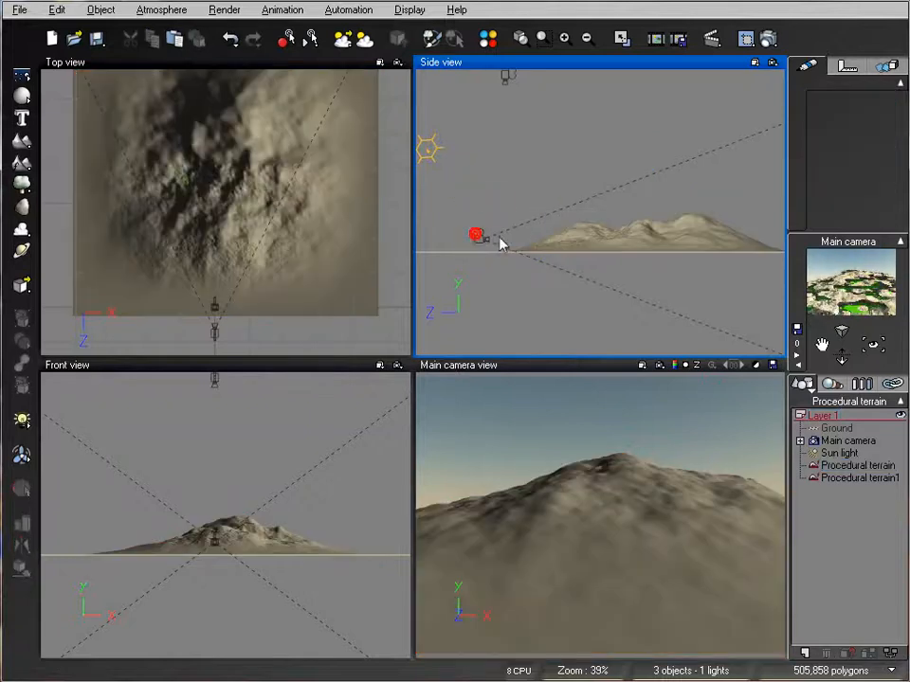
left_click(491, 236)
left_click_drag(490, 236, 402, 194)
mouse_move(873, 344)
left_mouse_down()
mouse_move(872, 365)
mouse_move(873, 354)
left_mouse_up()
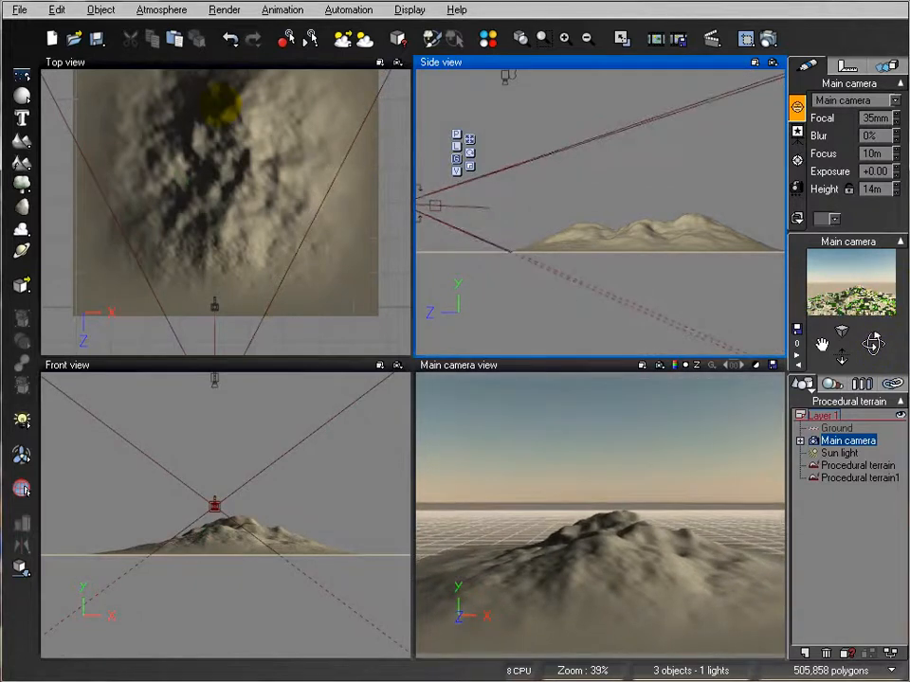
Step: Duplicate the outer and inner terrains together twice in the top view, placing one pair behind on each side
left_click(394, 237)
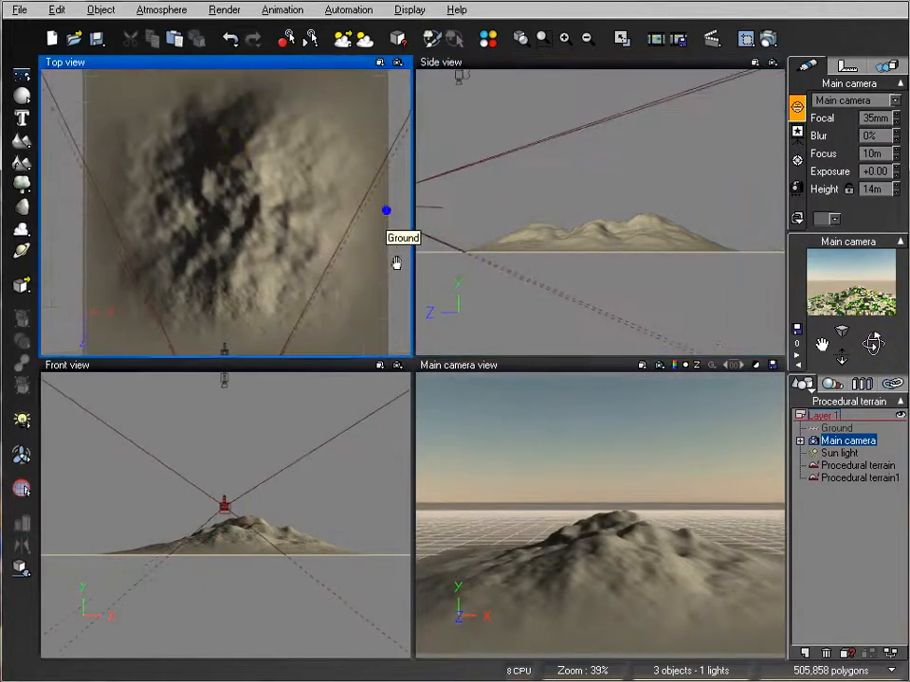
left_click(857, 465)
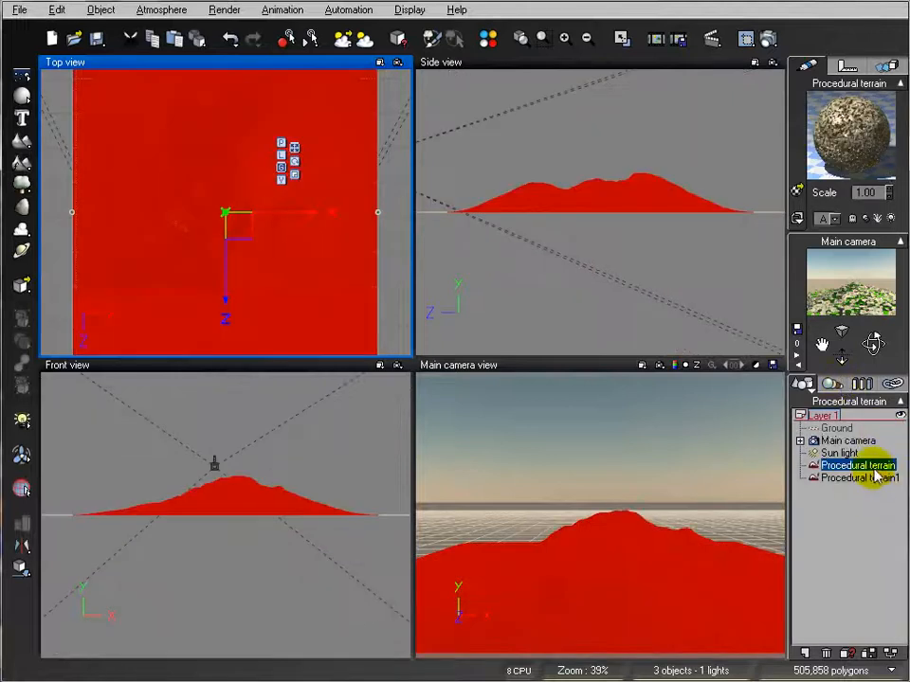
left_click(869, 478, "ctrl")
scroll(261, 255, "down", 2)
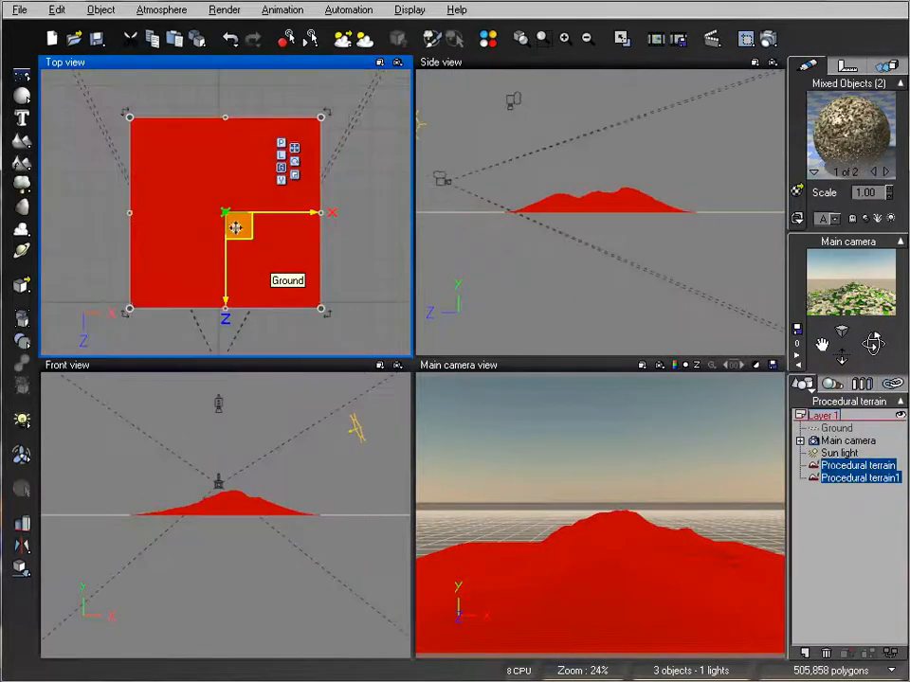
left_click_drag(239, 227, 299, 98, "alt")
Step: Stretch both duplicated terrain pairs taller in the side view
right_click_drag(637, 223, 514, 241)
left_click_drag(606, 204, 607, 192)
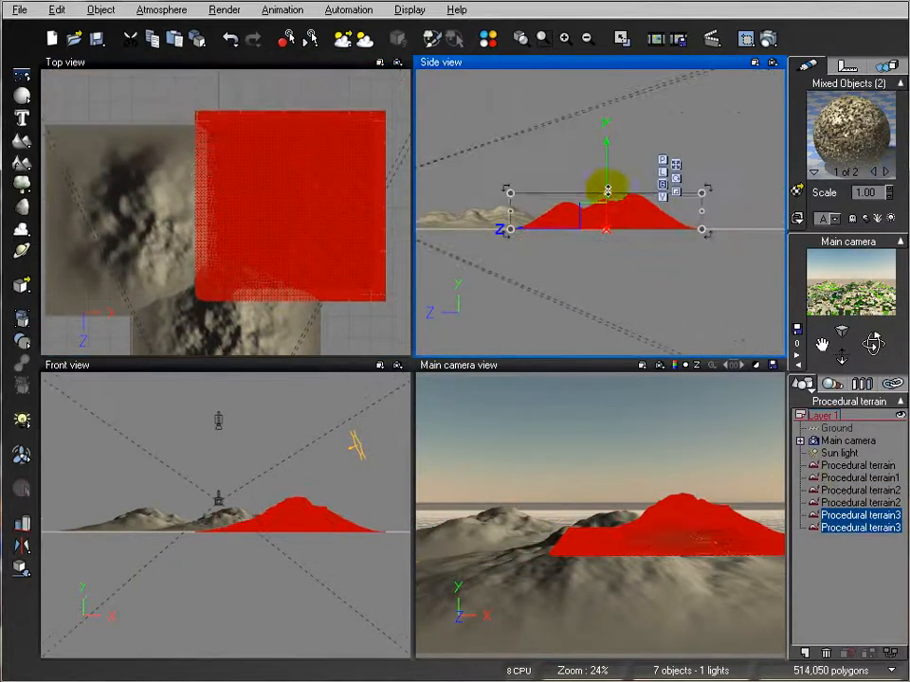
left_click(855, 490)
left_click(855, 502, "ctrl")
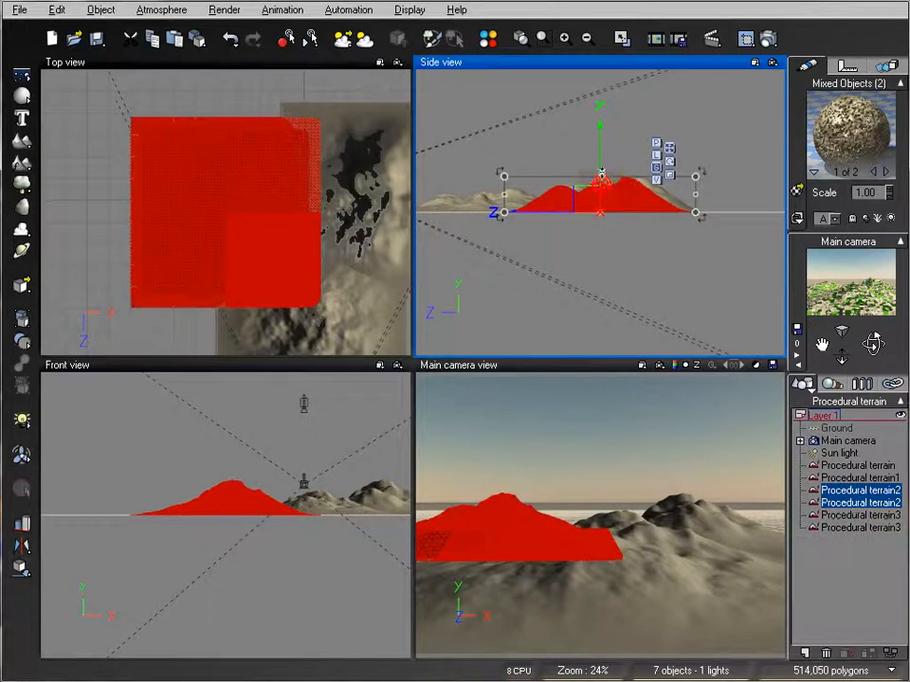
Step: Enlarge the Procedural terrain2 pair in the top view, rotate it diagonally, and nudge it into position
left_click(318, 295)
left_click_drag(125, 120, 69, 83)
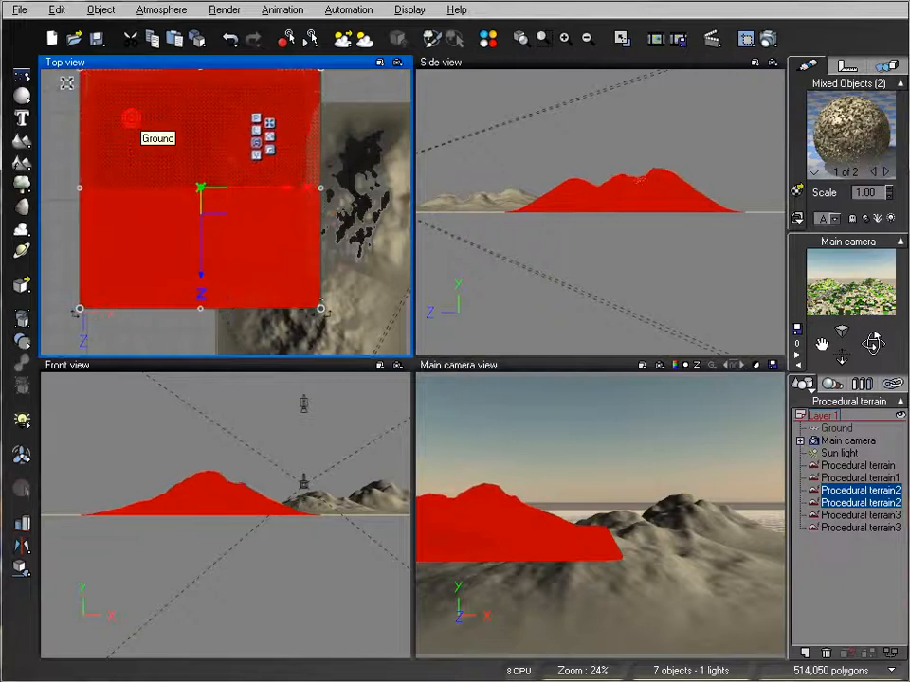
left_click_drag(331, 318, 362, 164)
left_click_drag(224, 197, 219, 198)
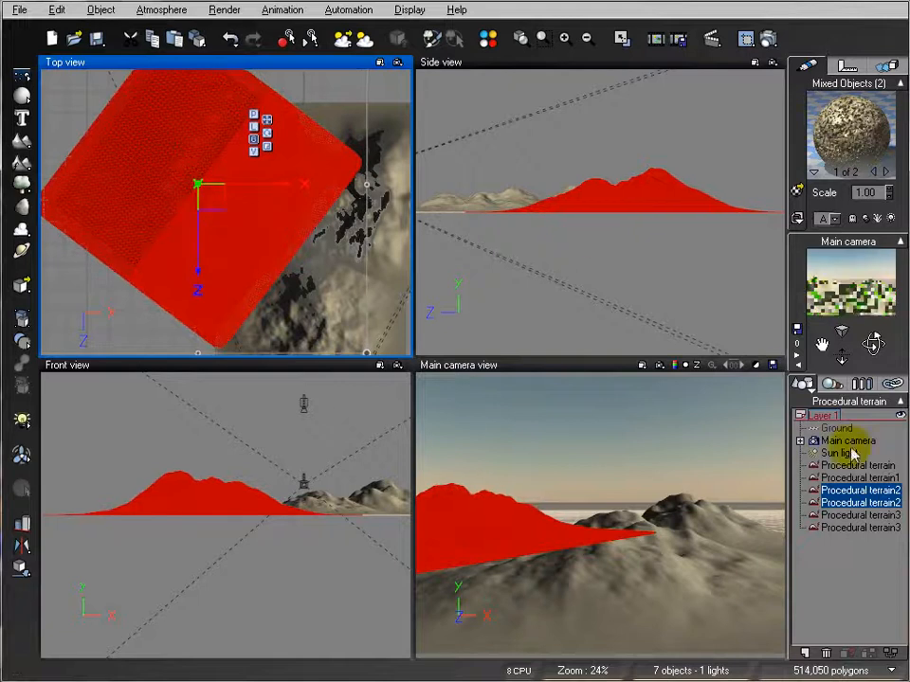
Step: Enlarge the Procedural terrain3 pair in the top view, rotate it slightly, and shift it towards the other rear terrain
left_click(866, 528)
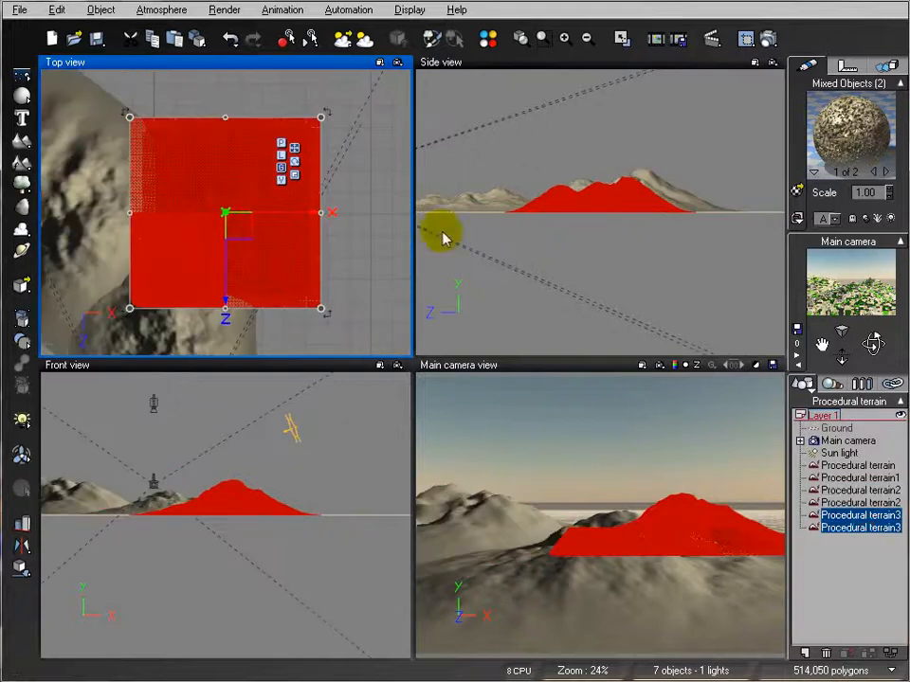
left_click_drag(325, 117, 565, 85)
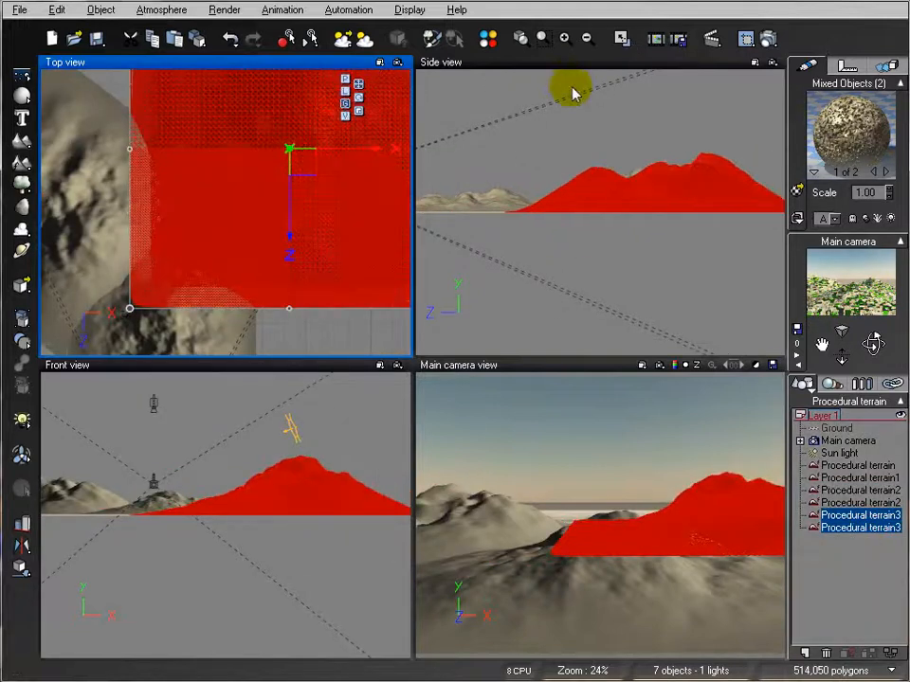
right_click_drag(362, 252, 343, 193)
scroll(343, 192, "down", 2)
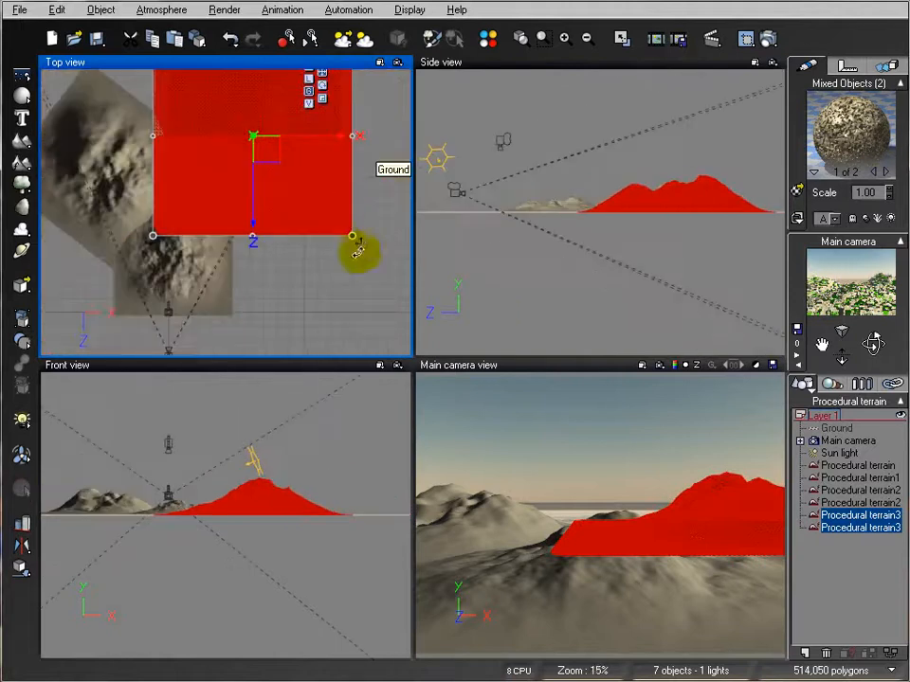
left_click_drag(355, 251, 314, 266)
left_click_drag(286, 163, 250, 165)
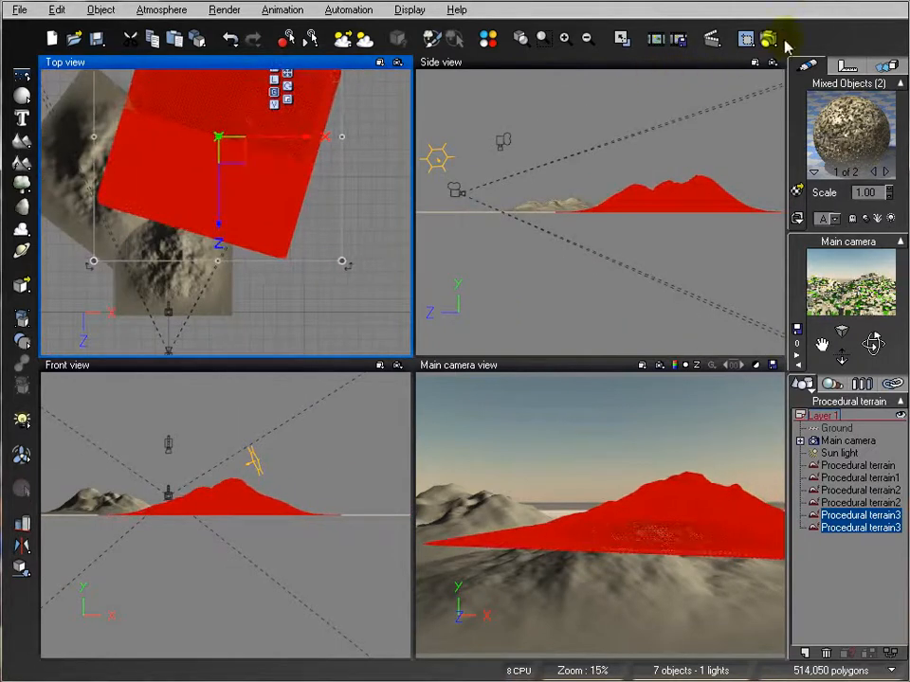
Step: Move the sun light lower and closer to the terrains in the side view, and render the scene to check it
left_click(836, 454)
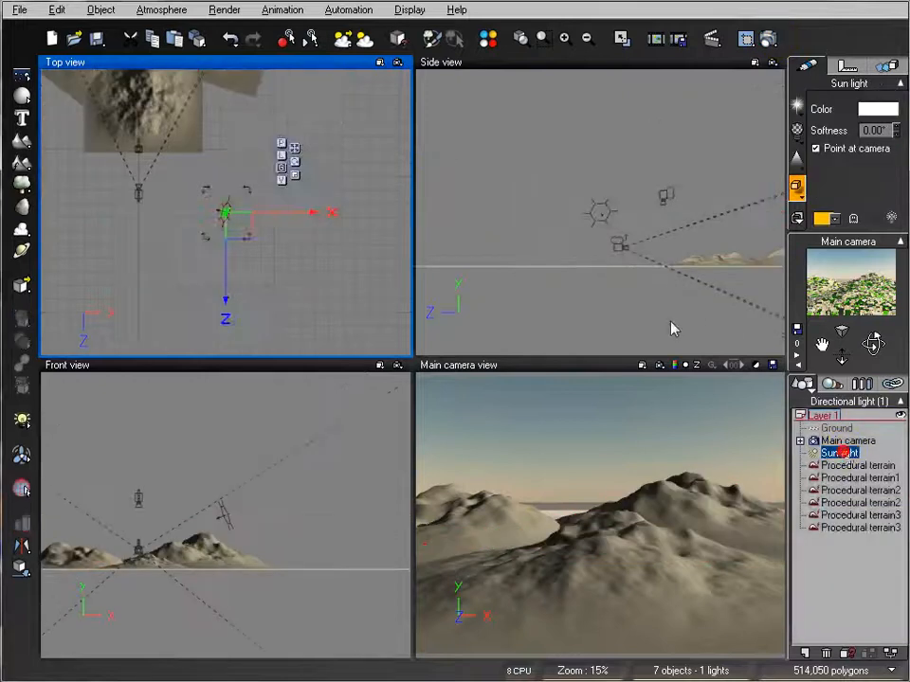
left_click_drag(511, 152, 535, 179)
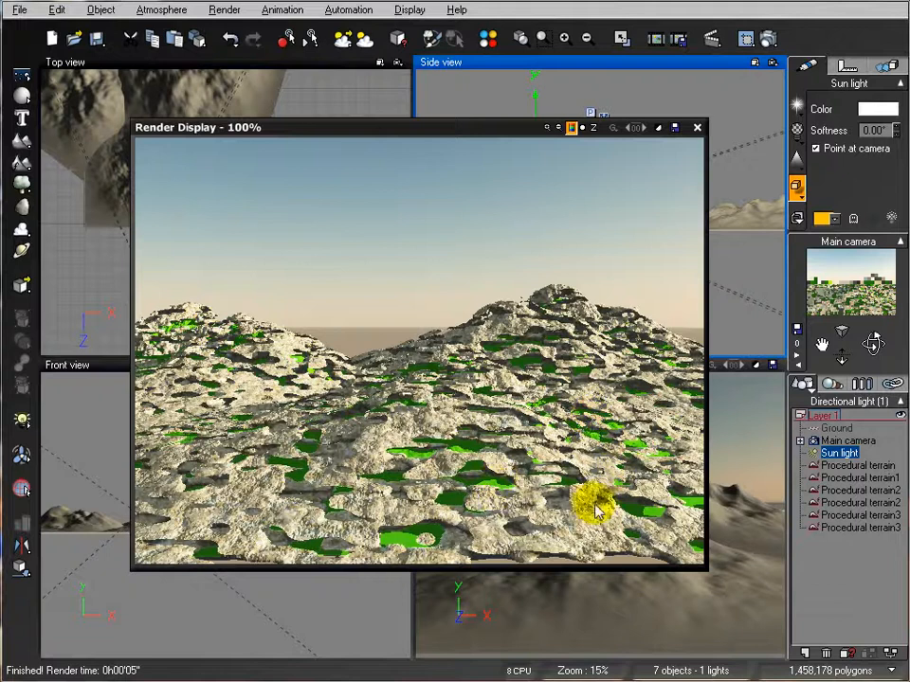
left_click(697, 128)
Step: Select the three glowing green inner terrains together and raise the diffuse lighting of their shared material
left_click(858, 478)
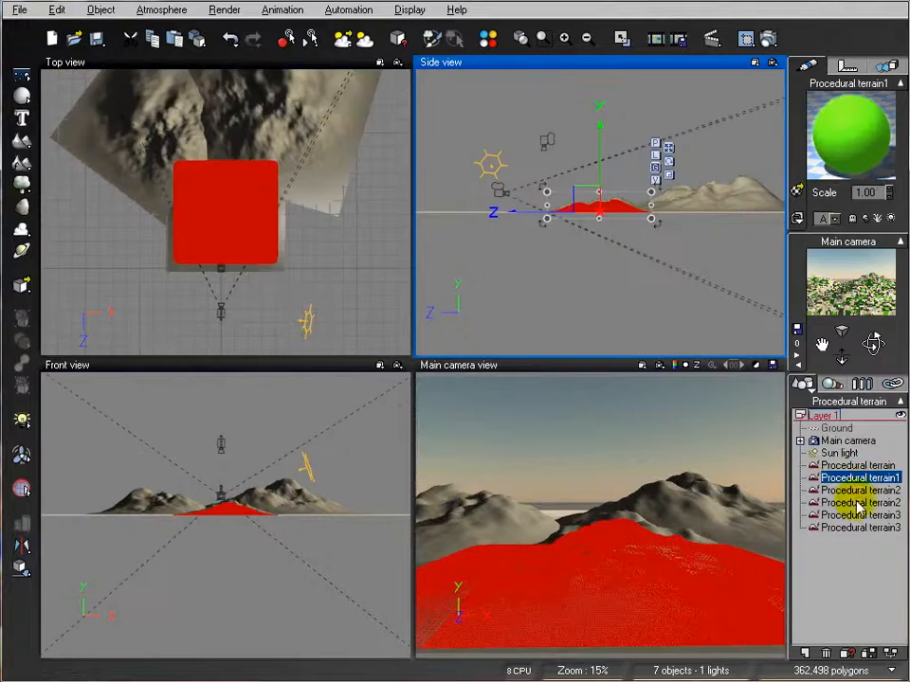
left_click(856, 503, "ctrl")
left_click(853, 528, "ctrl")
left_click(852, 527, "ctrl")
left_click(855, 528, "ctrl")
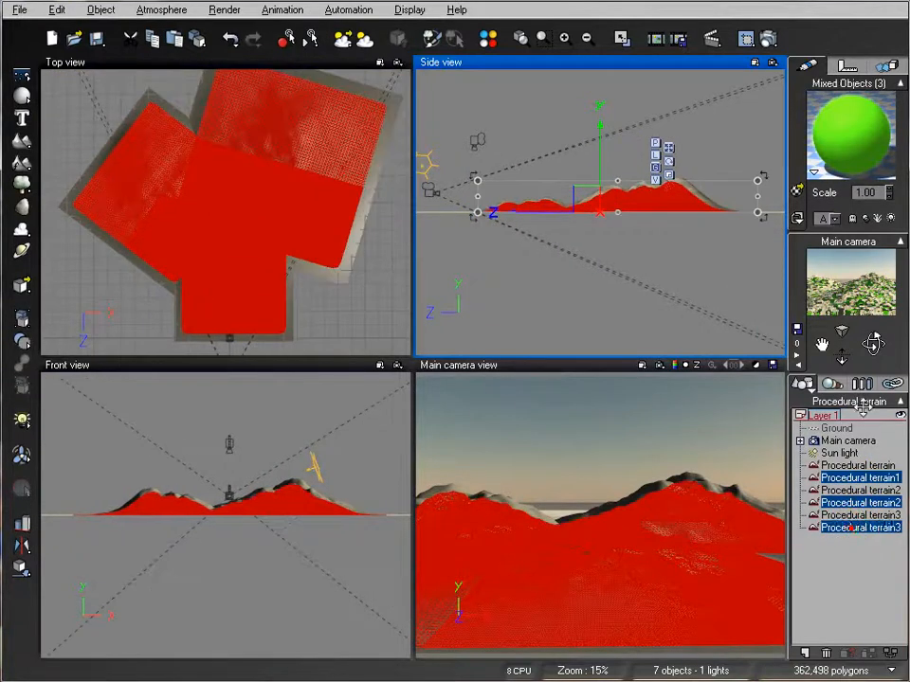
double_click(826, 134)
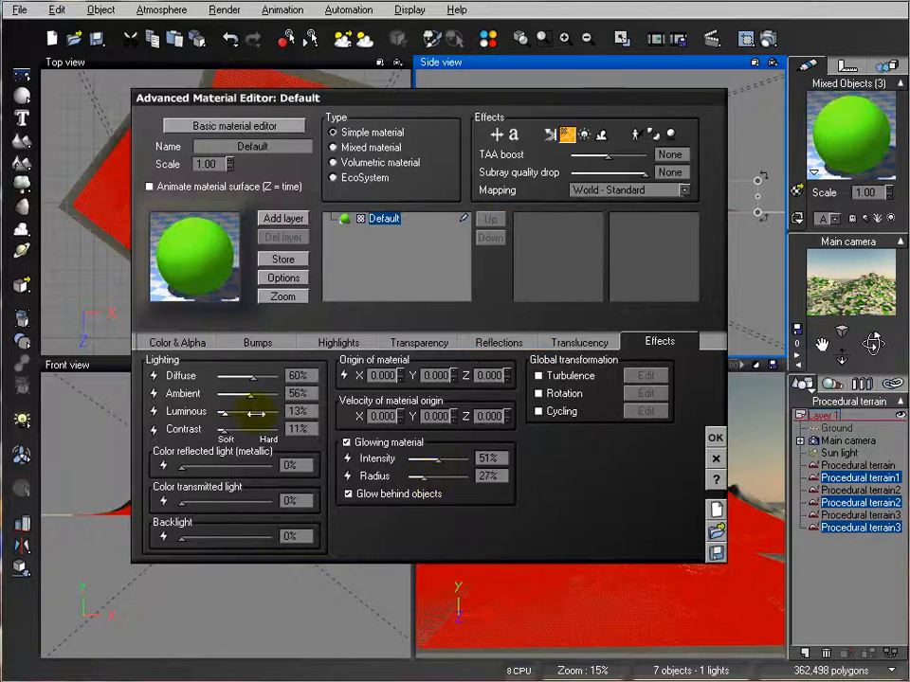
left_click_drag(252, 382, 266, 377)
Step: Give the green material orange highlights with 100% global intensity and 0% global size, and render the scene to check it
left_click(337, 343)
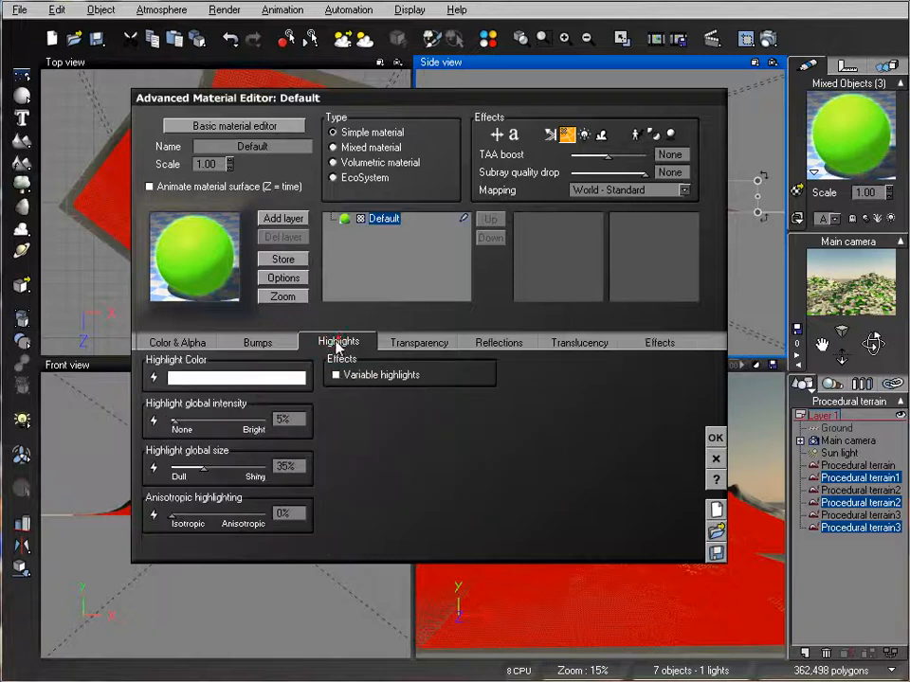
right_click(219, 378)
left_click(252, 386)
left_click_drag(411, 234, 322, 171)
left_click_drag(534, 231, 543, 258)
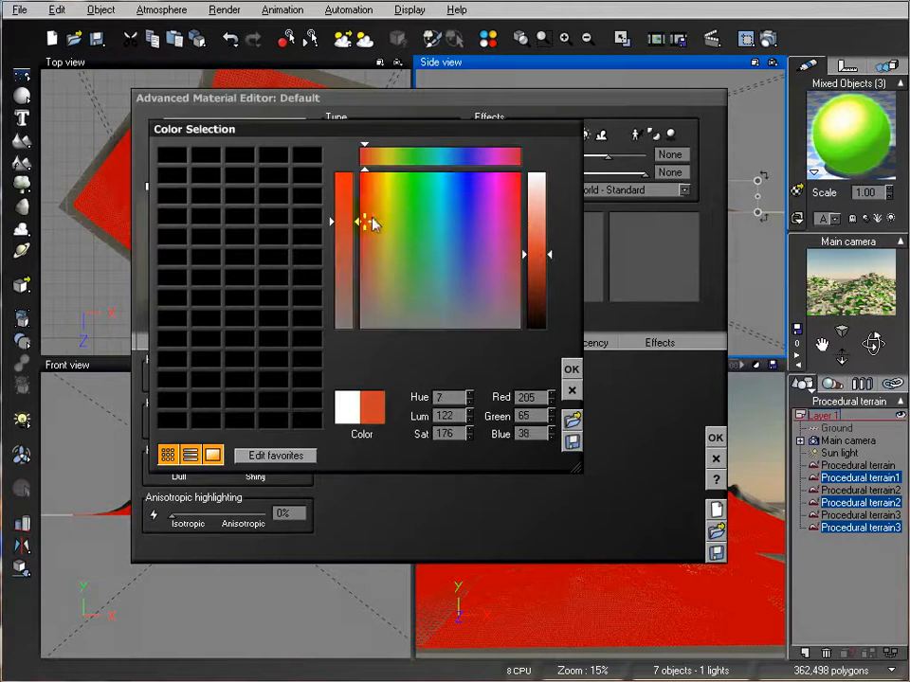
left_click_drag(373, 222, 376, 197)
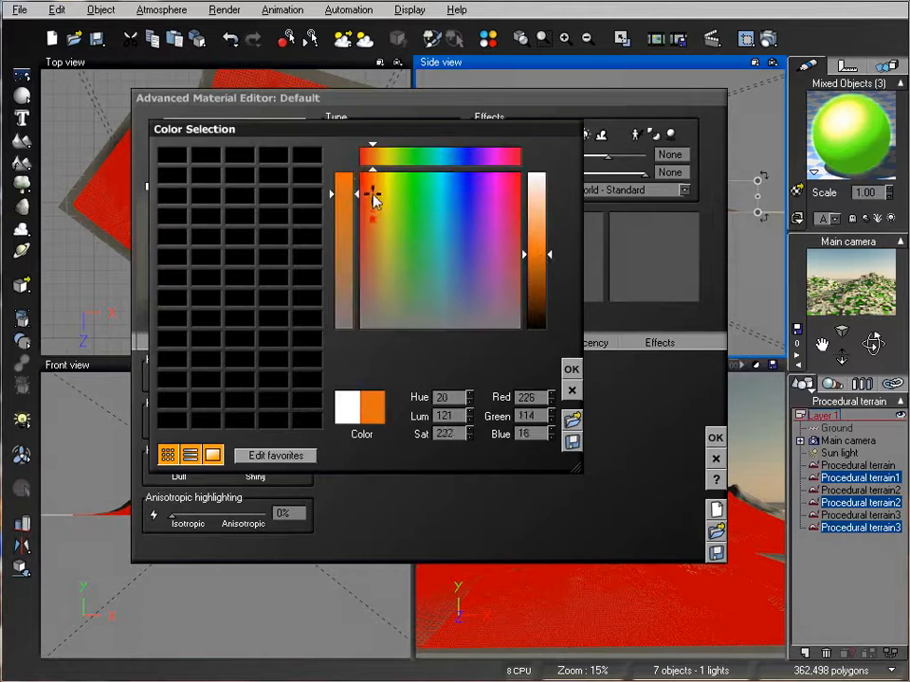
left_click(573, 371)
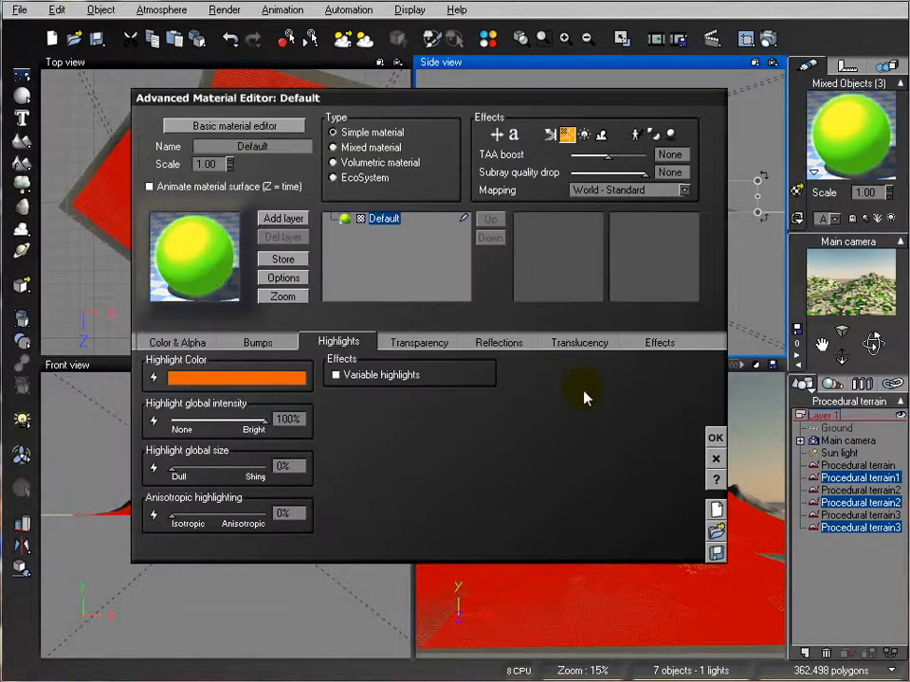
left_click(717, 438)
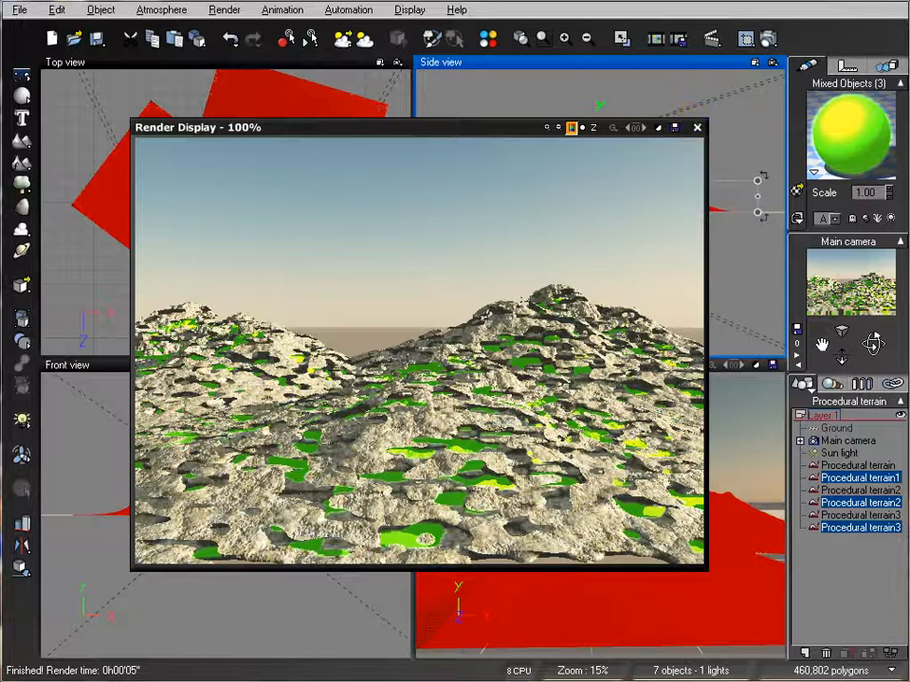
key("Escape")
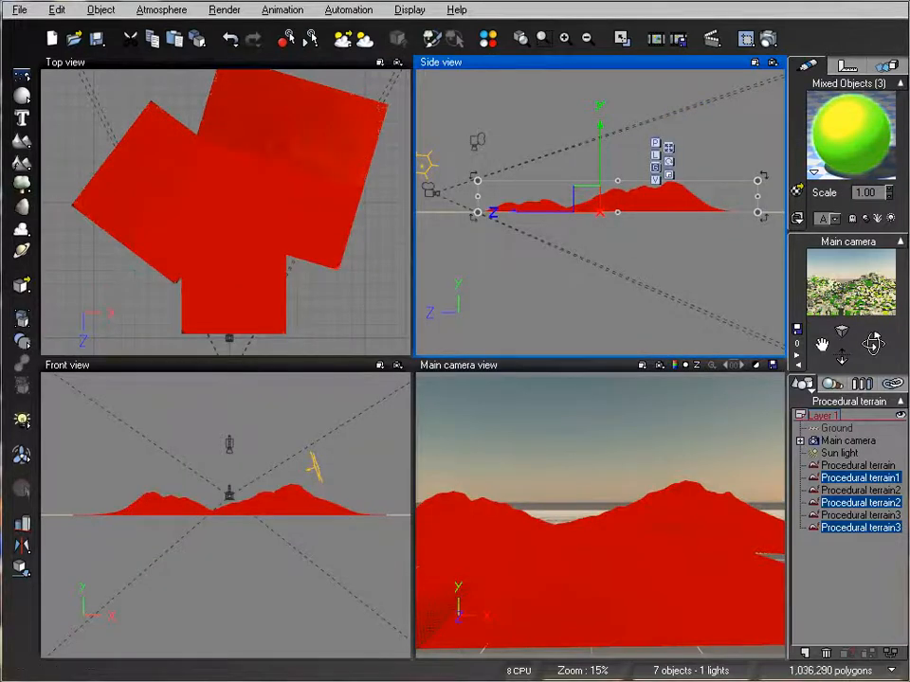
Step: Change the atmosphere's lighting model to Global radiosity
left_click(166, 12)
left_click(181, 85)
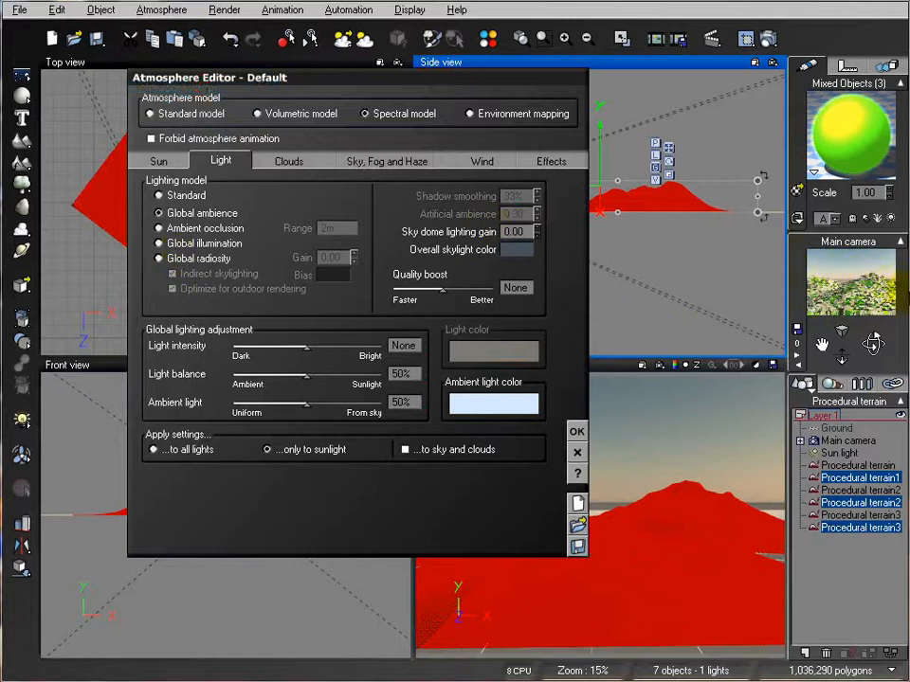
left_click_drag(887, 282, 863, 292)
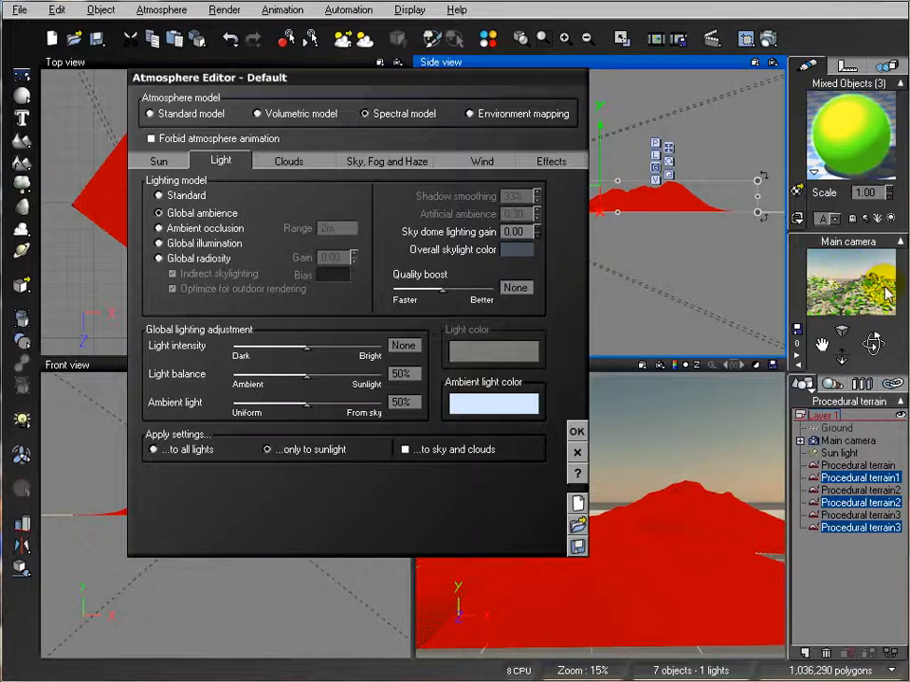
left_click(158, 258)
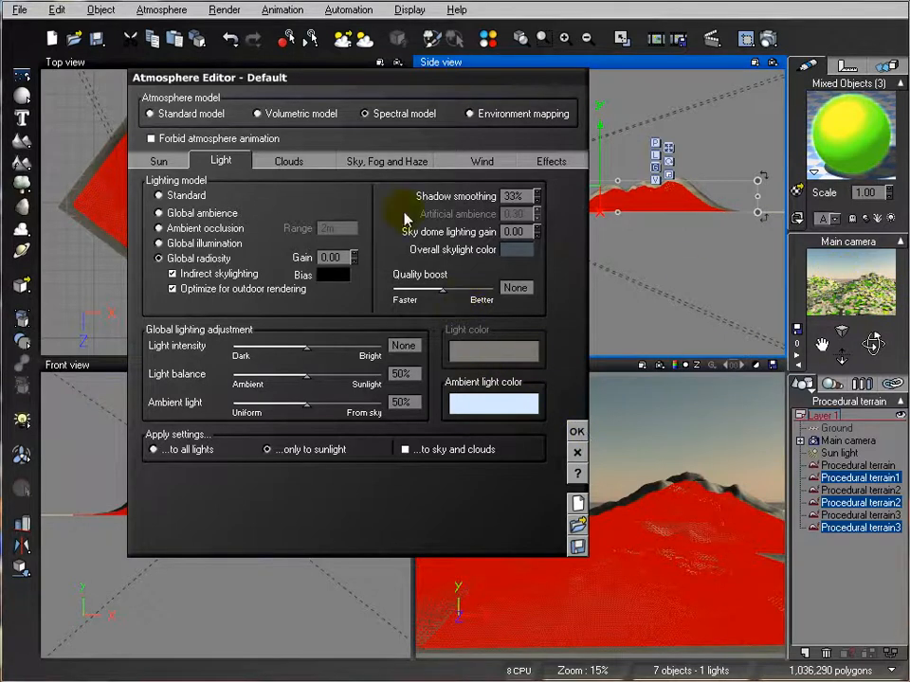
Step: Add a Dark Cumulus cloud layer to the atmosphere and set its cover to about 72%
left_click(289, 163)
left_click(315, 202)
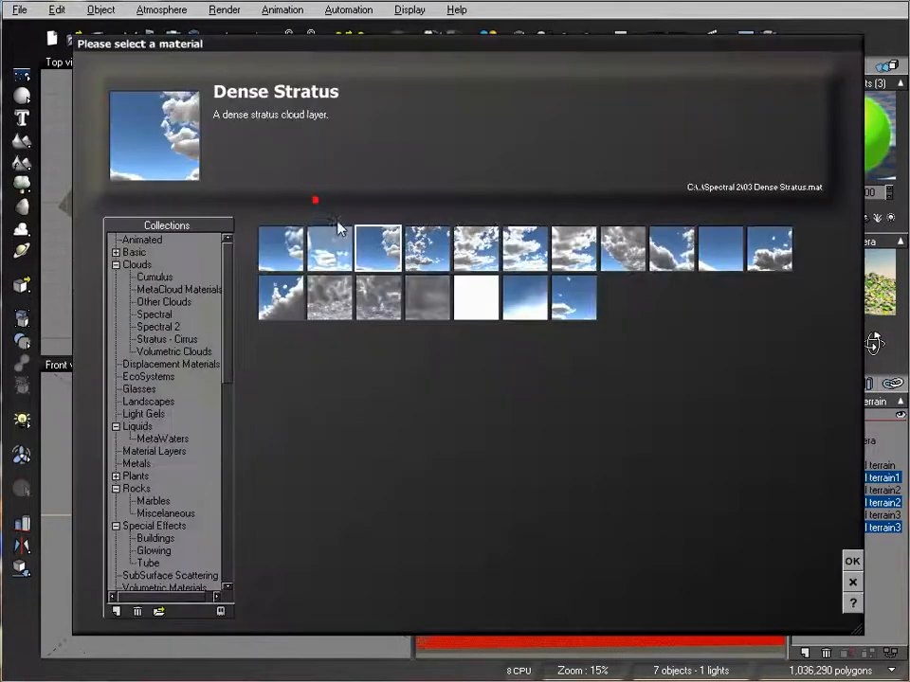
left_click(672, 249)
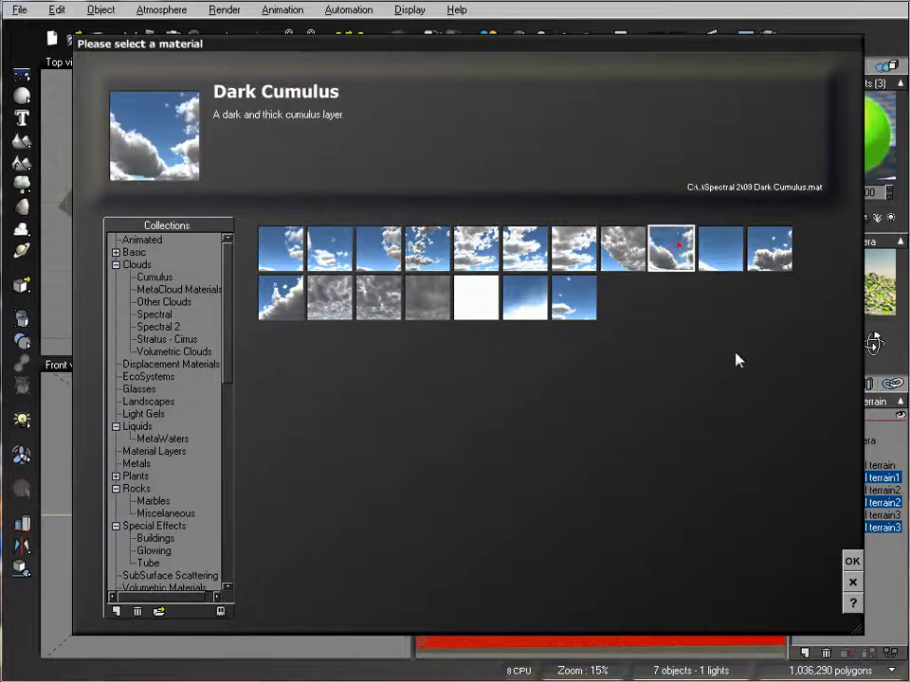
left_click(850, 561)
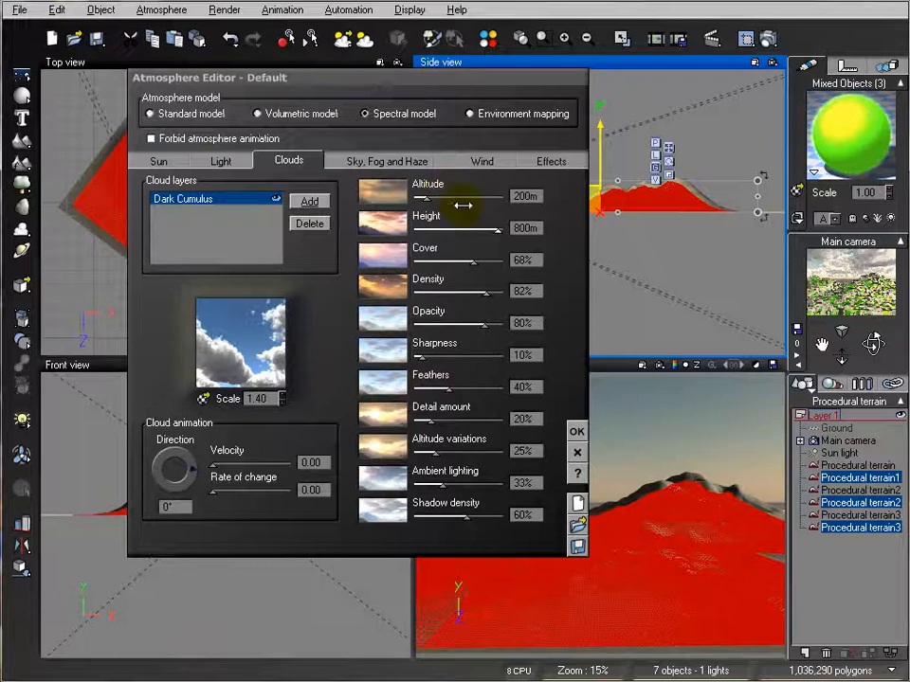
left_click_drag(481, 248, 474, 253)
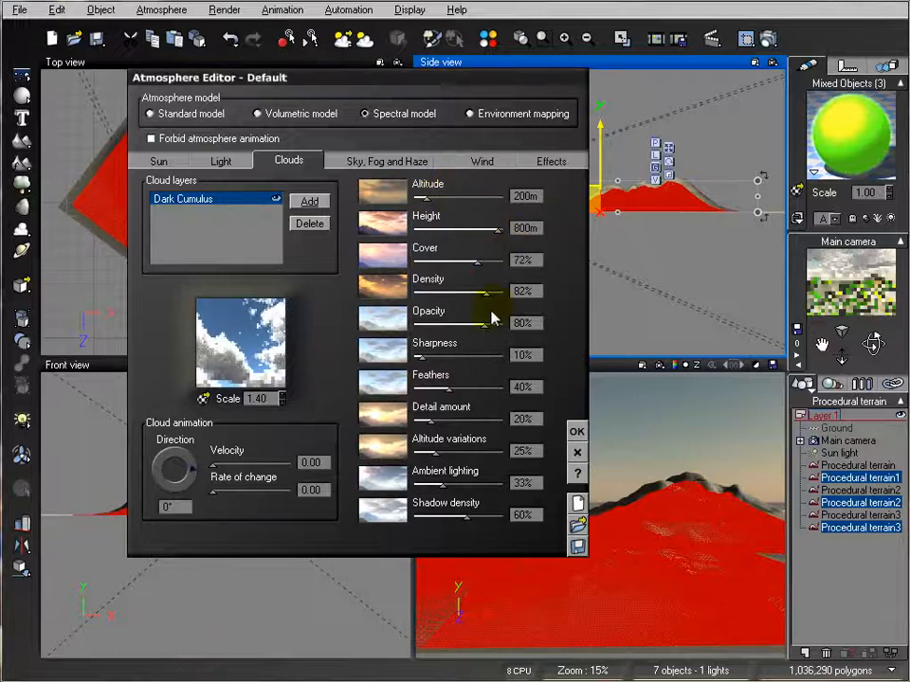
Step: Set the atmosphere's haze ground density to 58%, fog ground density to 30%, glow intensity to 16% and scattering anisotropy to 0.68
left_click(388, 162)
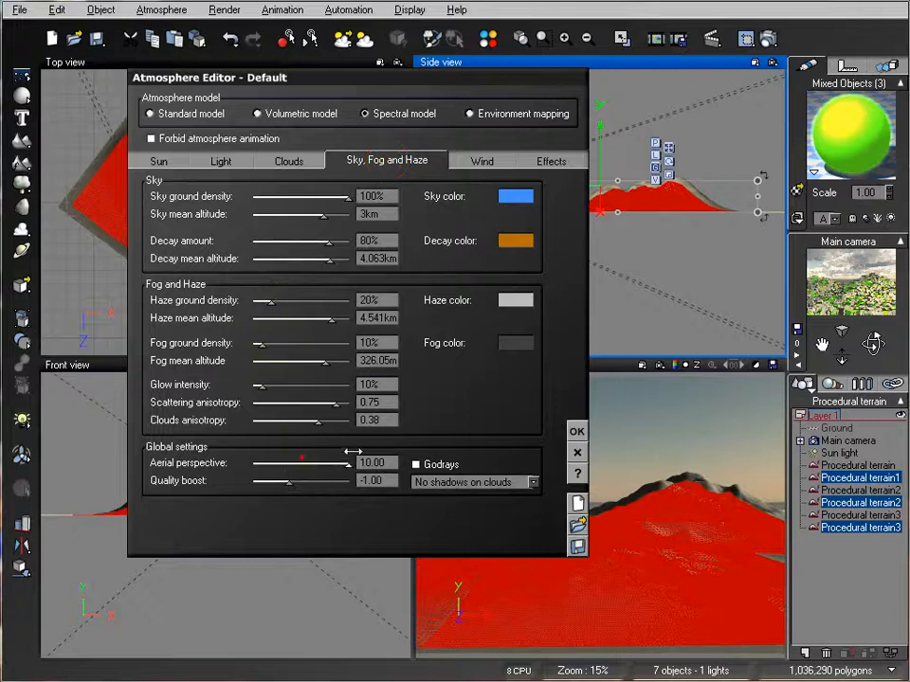
left_click_drag(266, 300, 305, 300)
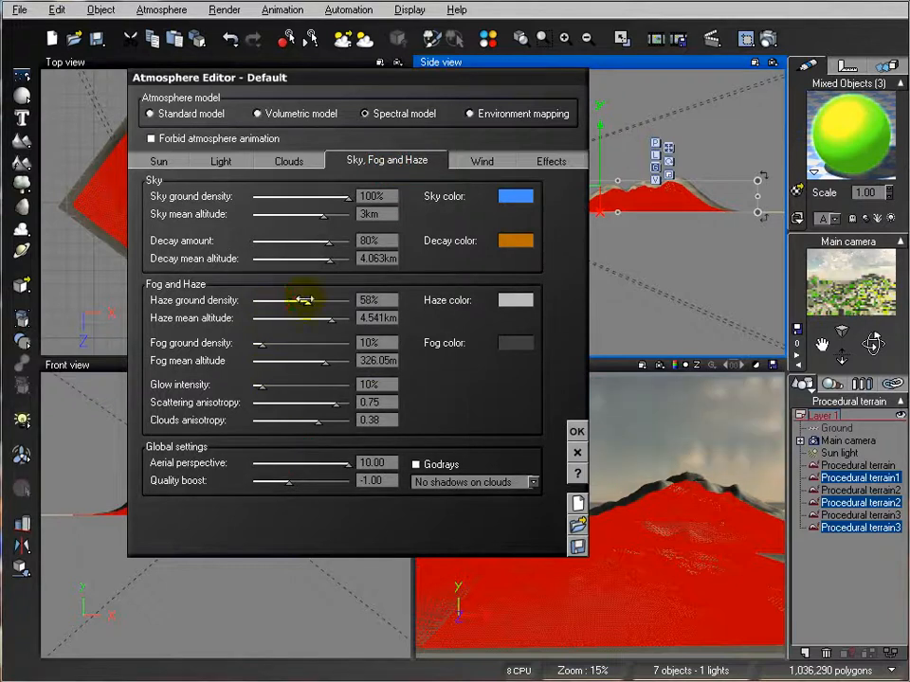
left_click_drag(265, 342, 294, 345)
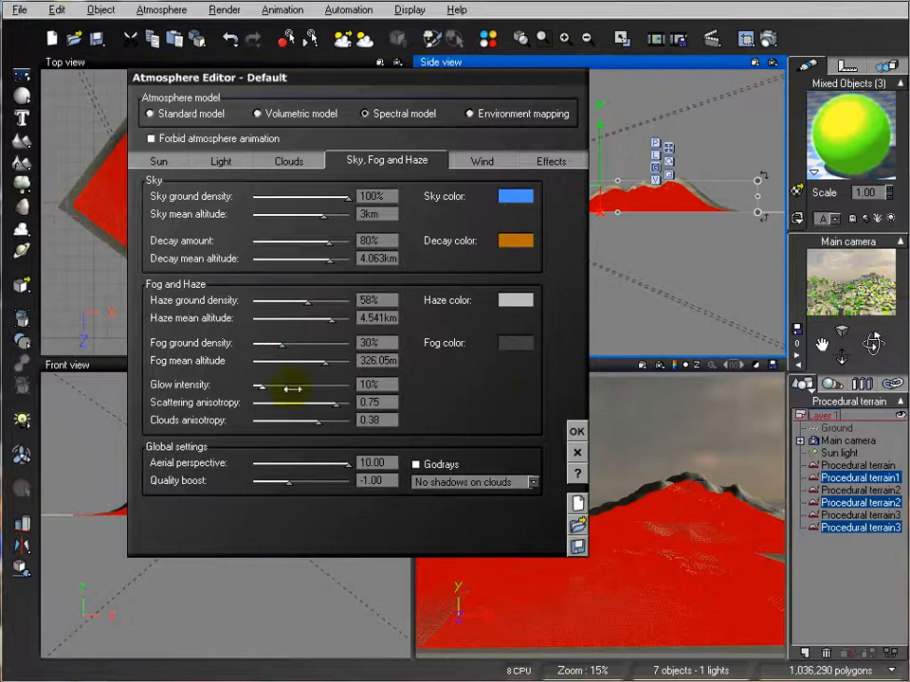
left_click_drag(336, 401, 330, 402)
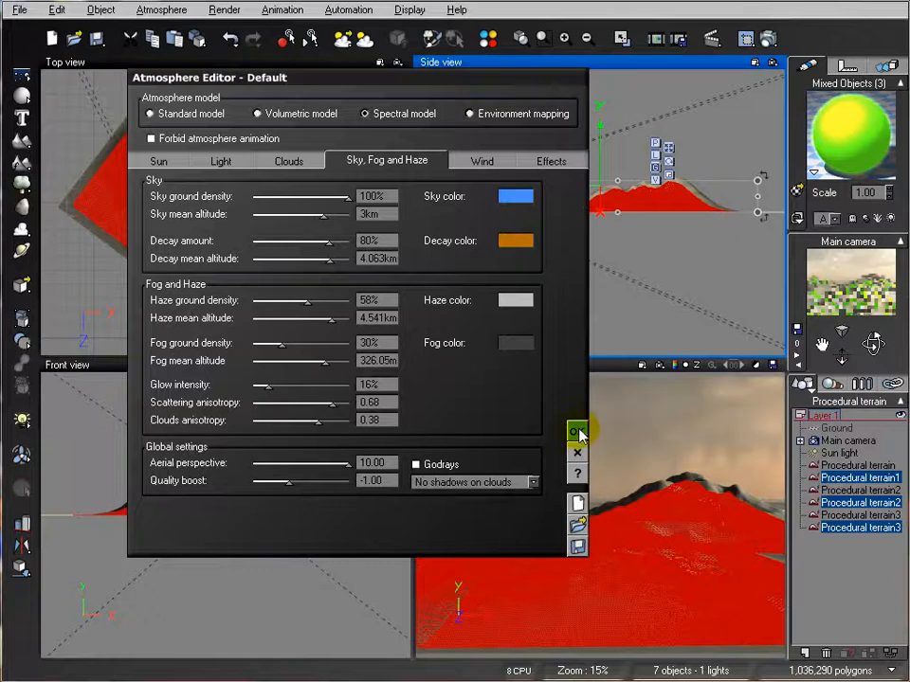
left_click(576, 431)
Step: Render the scene to screen at Final quality and 640x480, and close the render after viewing it
right_click(775, 38)
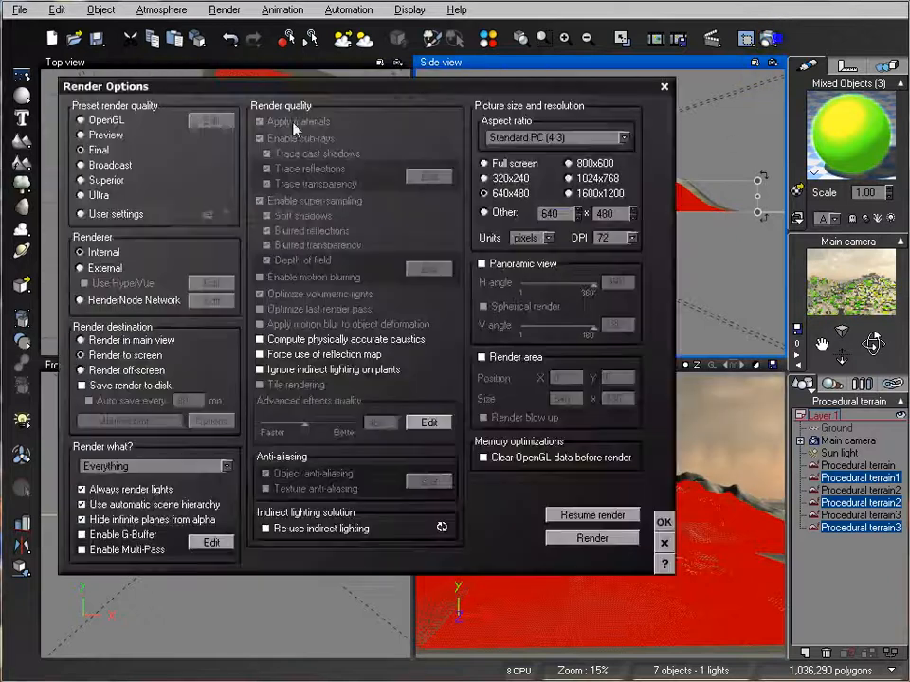
left_click(591, 538)
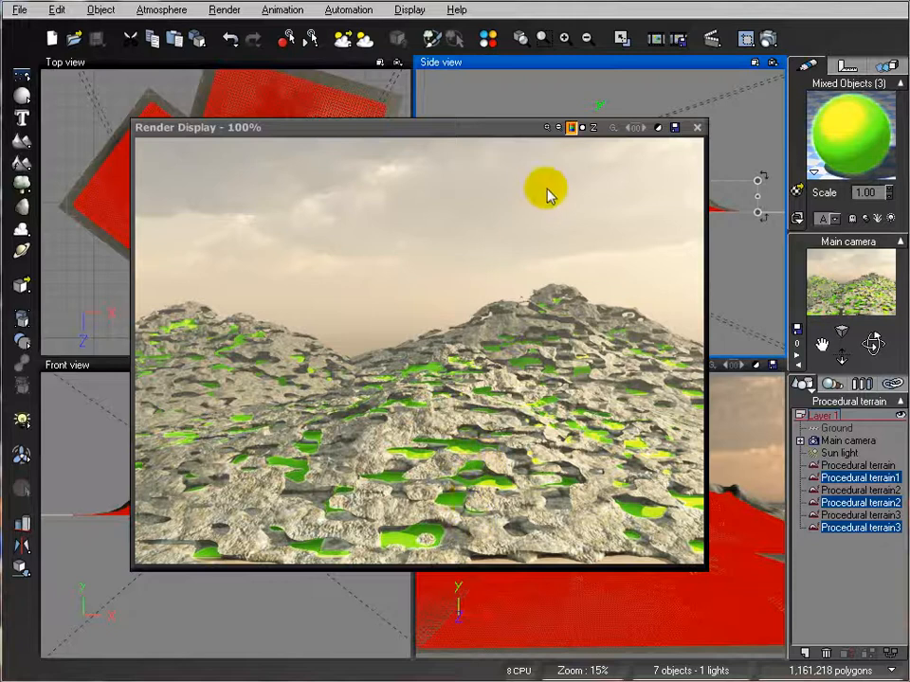
left_click(697, 127)
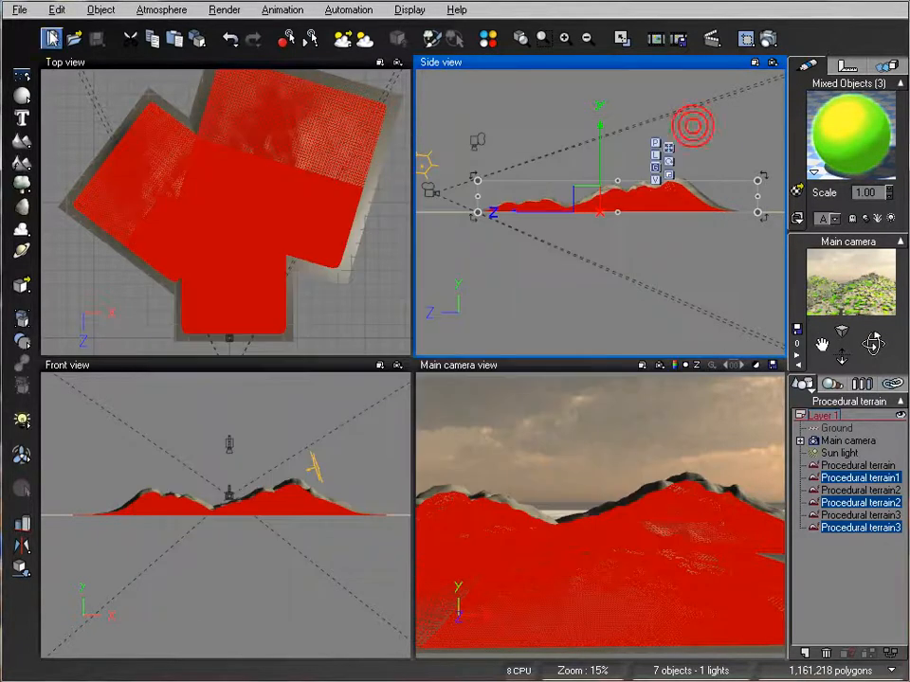
Step: Start a new scene with the Default atmosphere
left_click(50, 39)
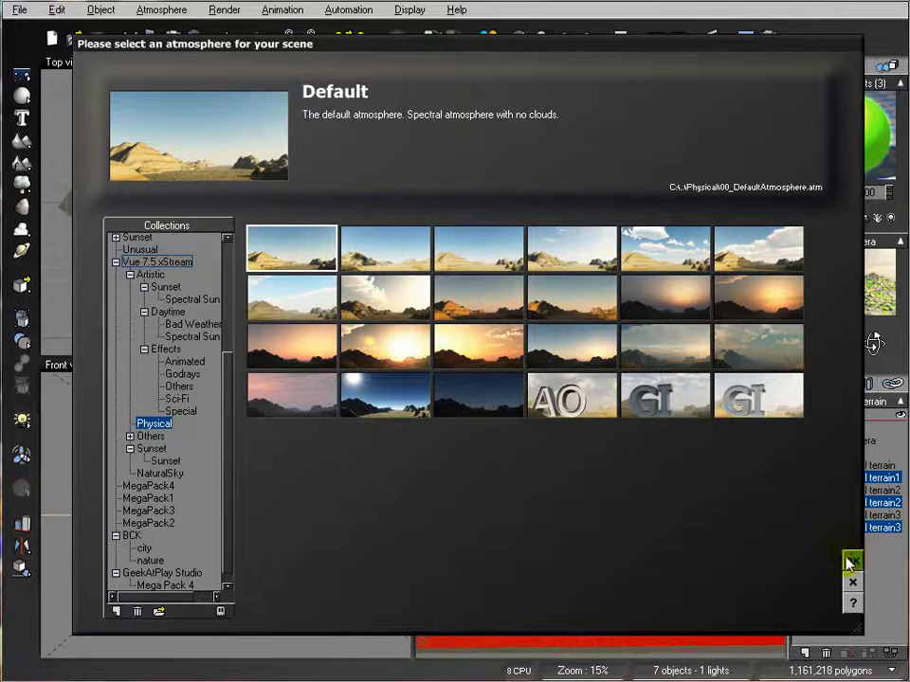
left_click(852, 561)
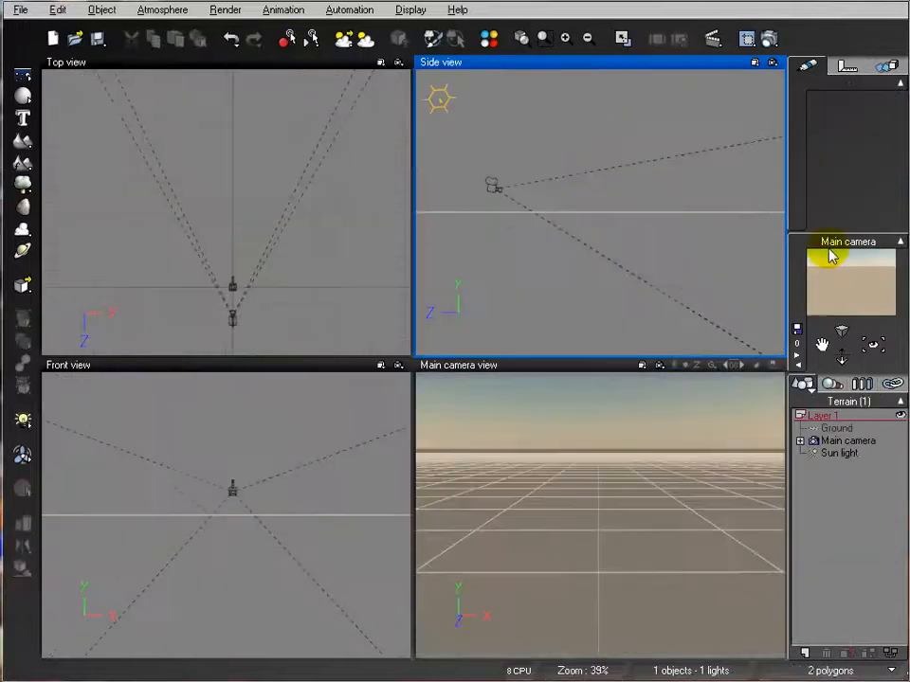
right_click_drag(589, 215, 548, 259)
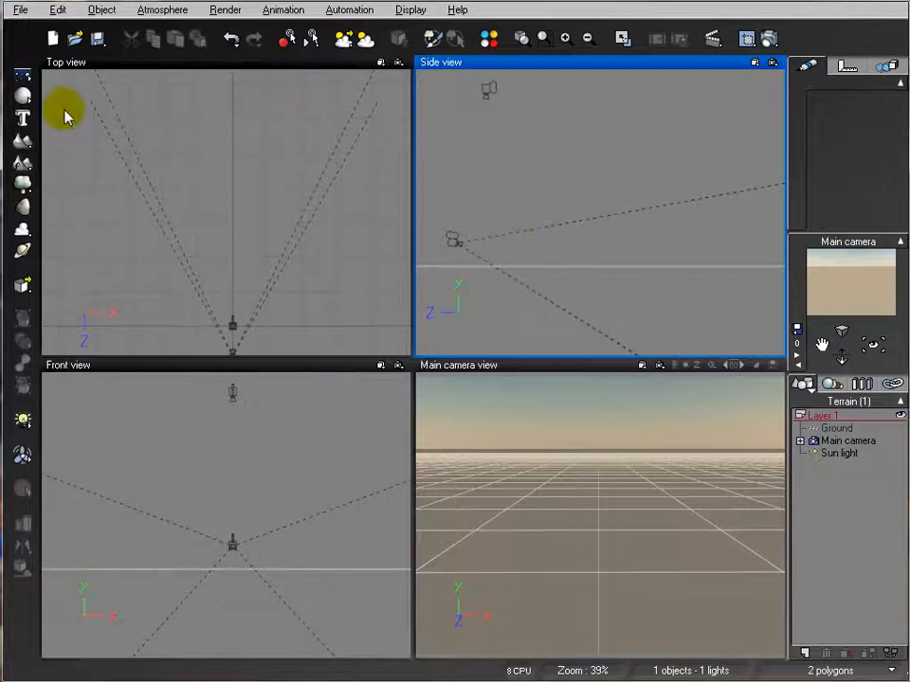
Step: Add a standard terrain enlarged to over twice its size in the top view, and move the main camera slightly up and back
left_click(22, 140)
left_click(275, 201)
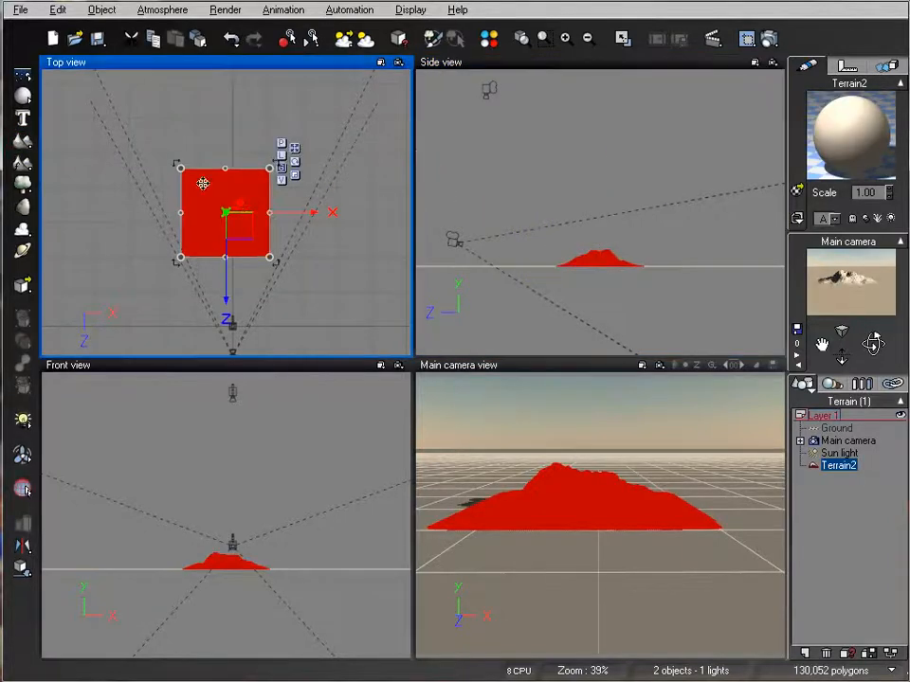
left_click_drag(176, 163, 117, 104)
left_click_drag(269, 257, 330, 317)
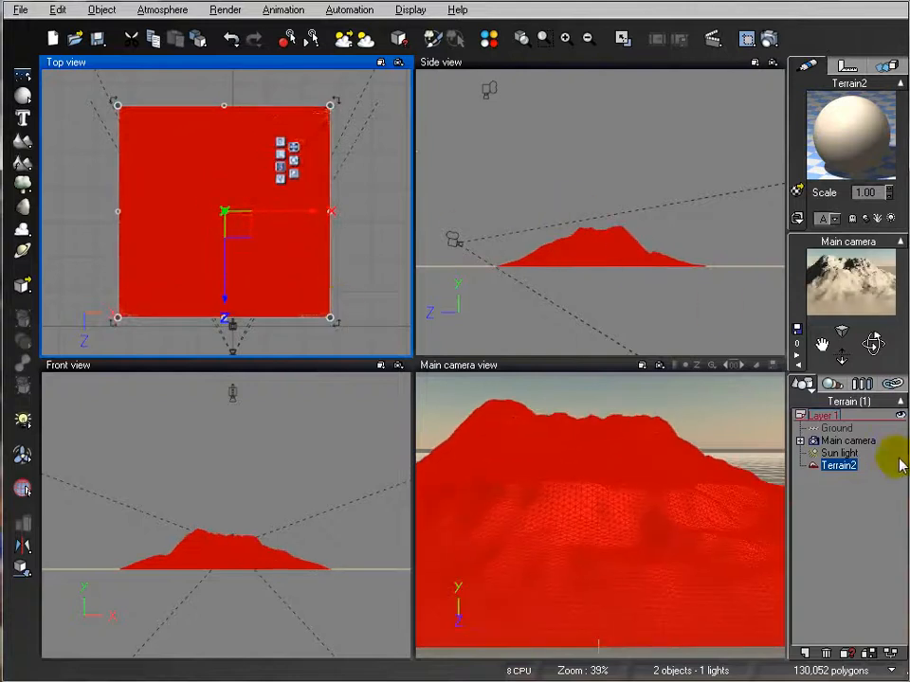
left_click(846, 441)
left_click_drag(567, 213, 554, 203)
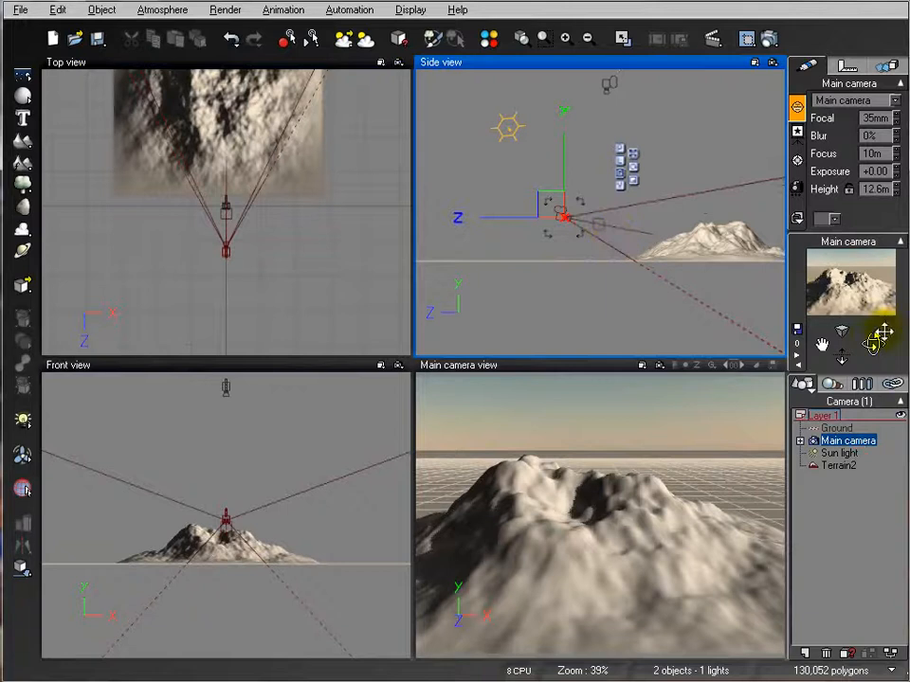
Step: Make the terrain's material volumetric with the Hypertexture lighting model, and show its color and density settings
left_click(839, 465)
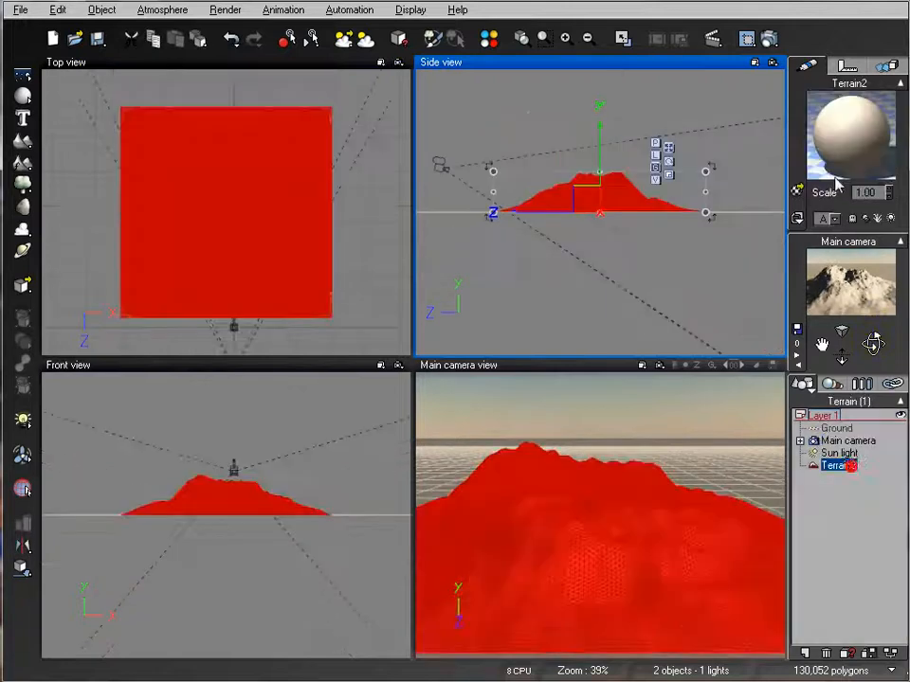
double_click(838, 137)
left_click_drag(434, 100, 429, 87)
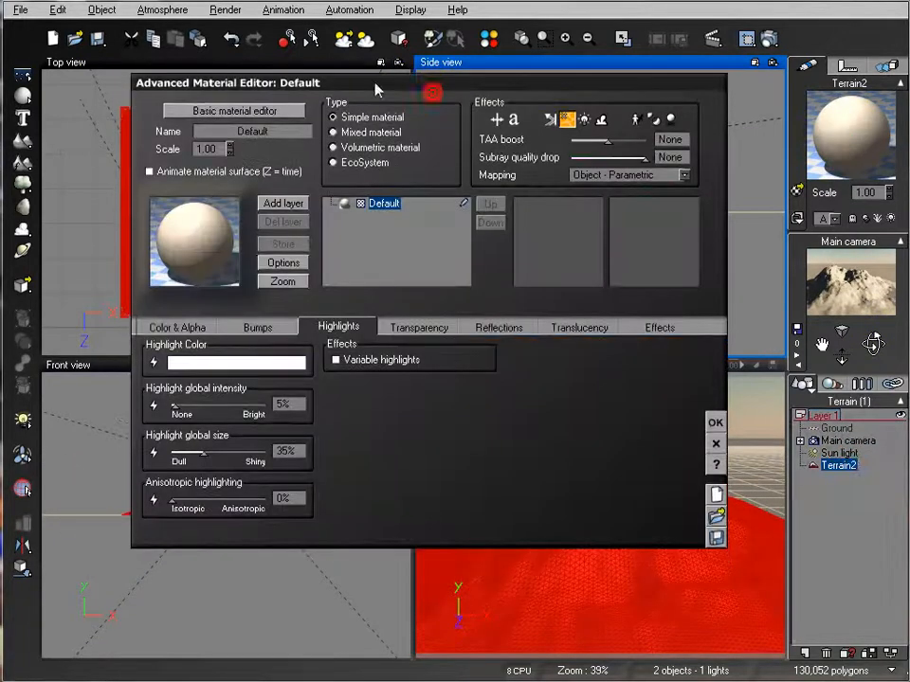
left_click(356, 147)
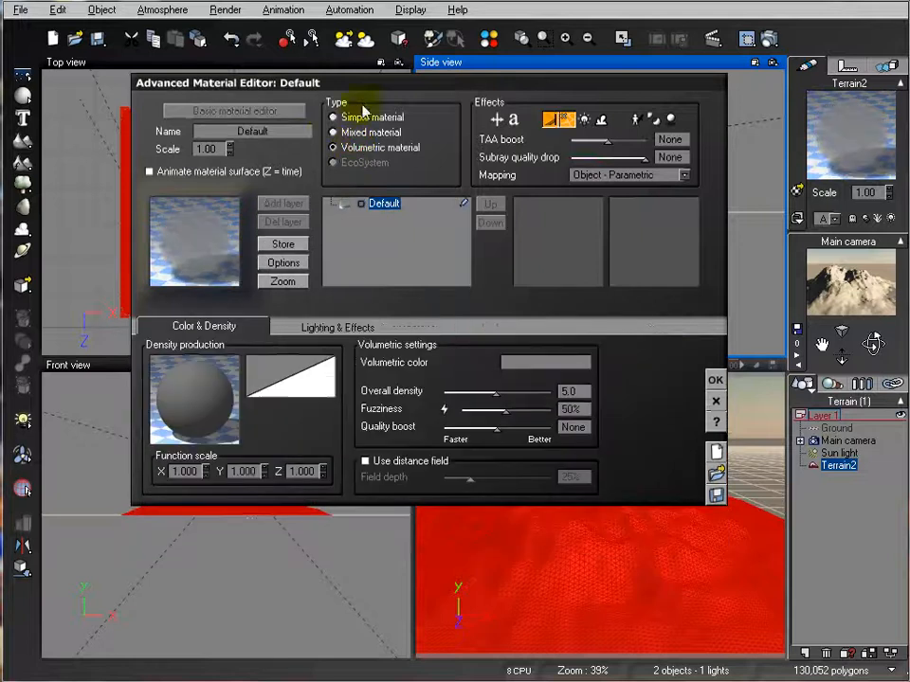
left_click(355, 326)
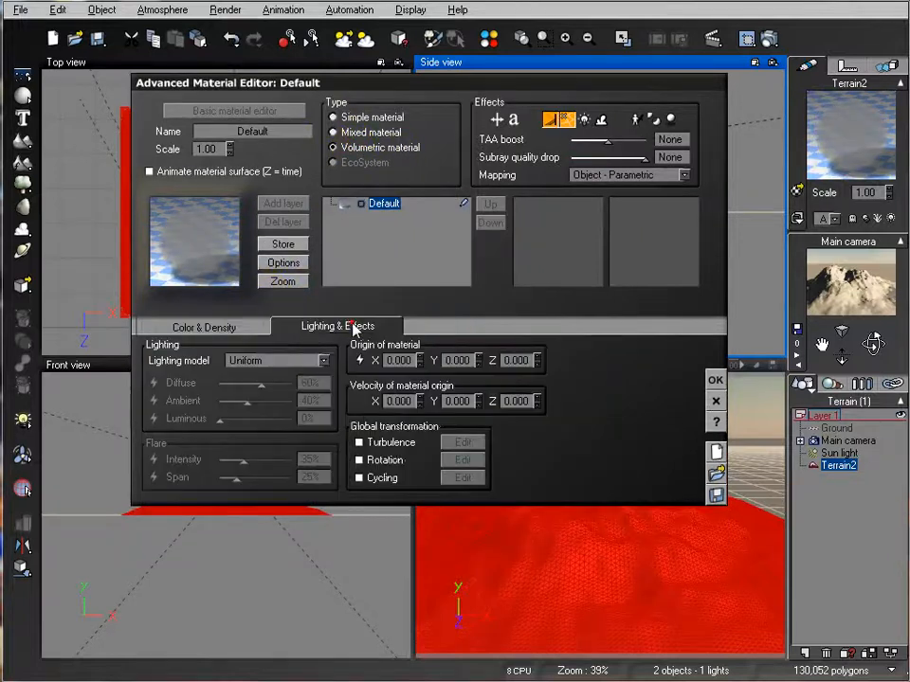
left_click(243, 360)
left_click(272, 428)
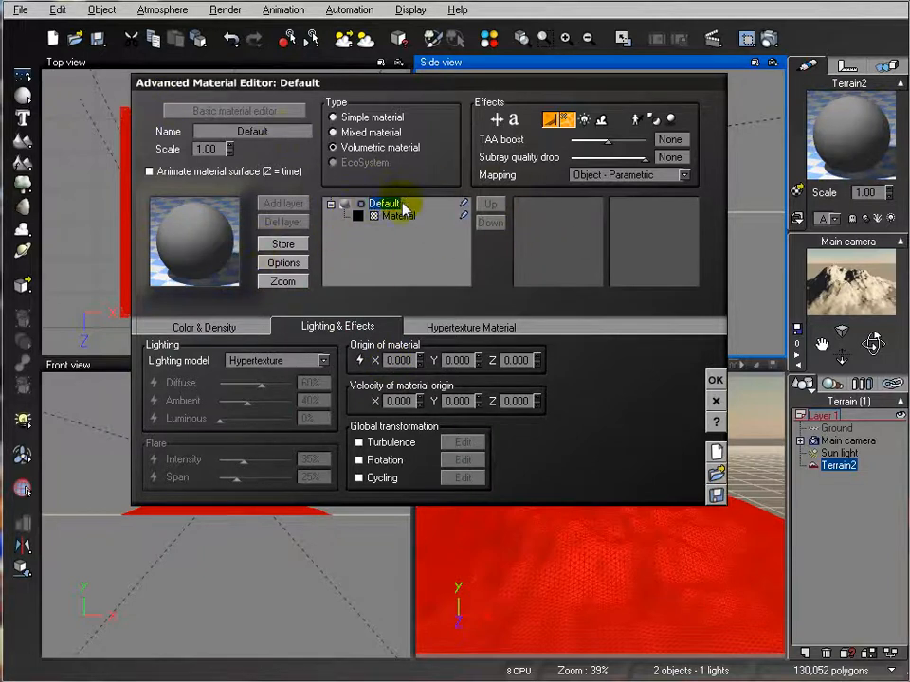
left_click(220, 328)
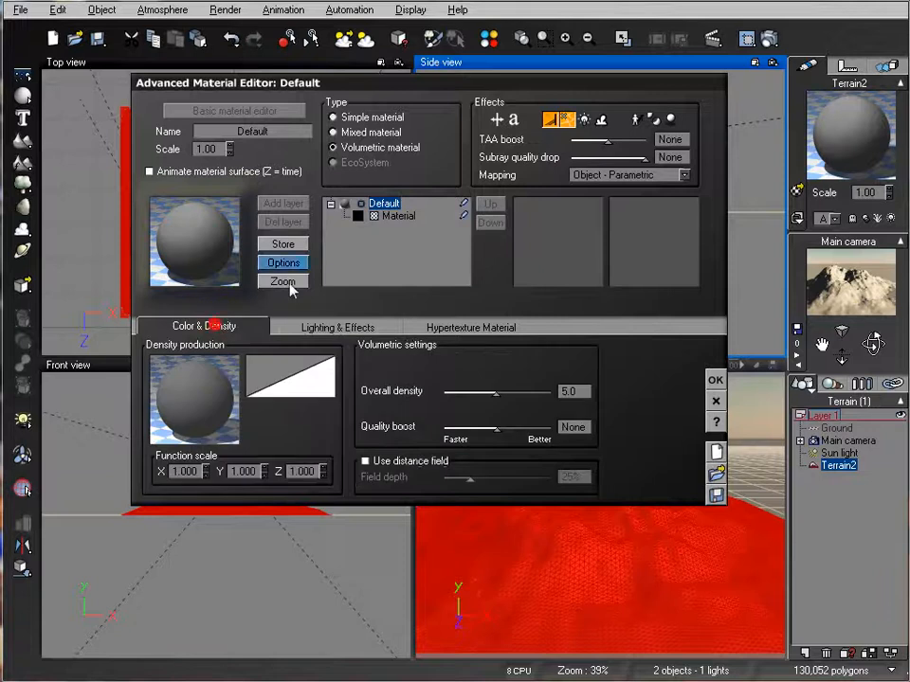
Step: Edit the material's density production function and feed Density from a new Perlin Noises node of type Gradient
left_click(182, 407)
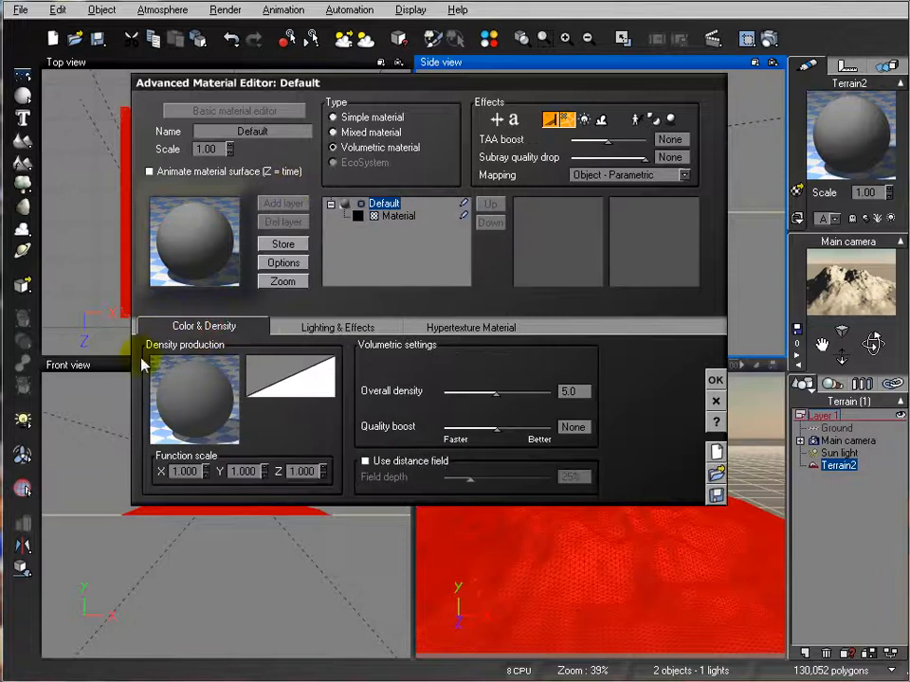
right_click(203, 388)
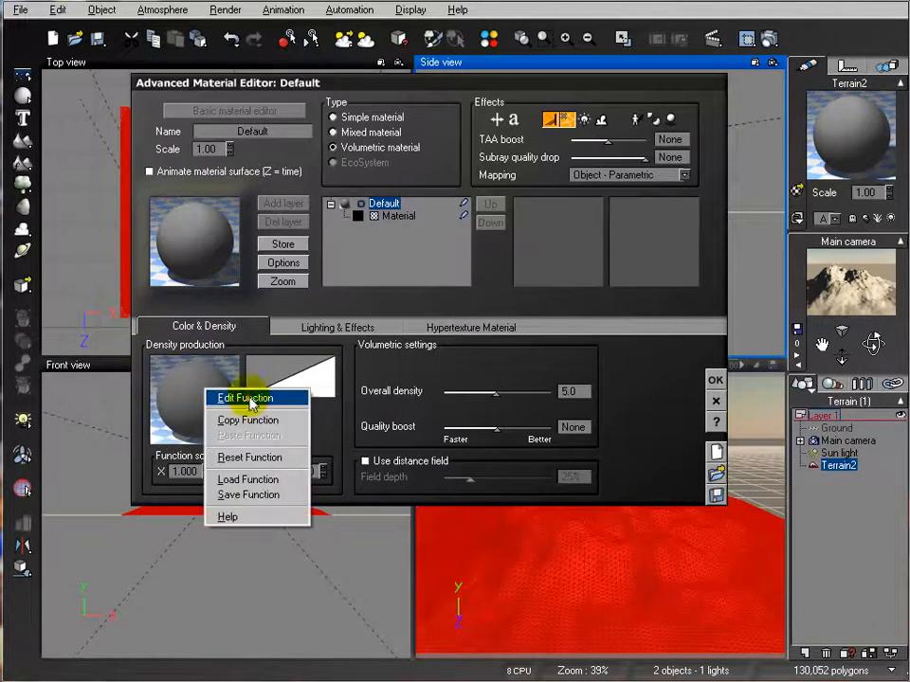
left_click(248, 398)
left_click_drag(281, 52, 293, 25)
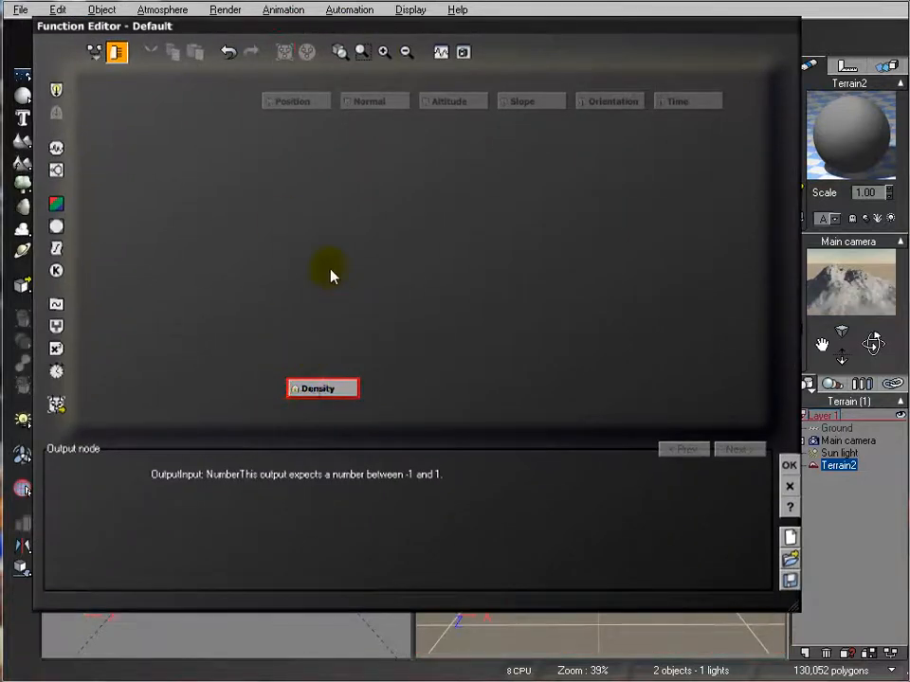
left_click(301, 270)
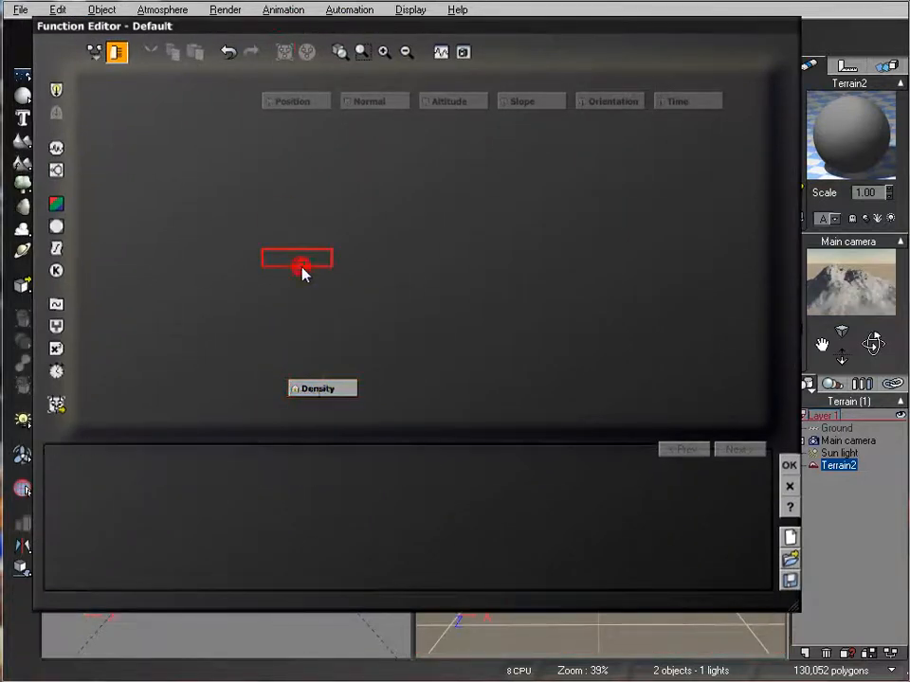
left_click(59, 149)
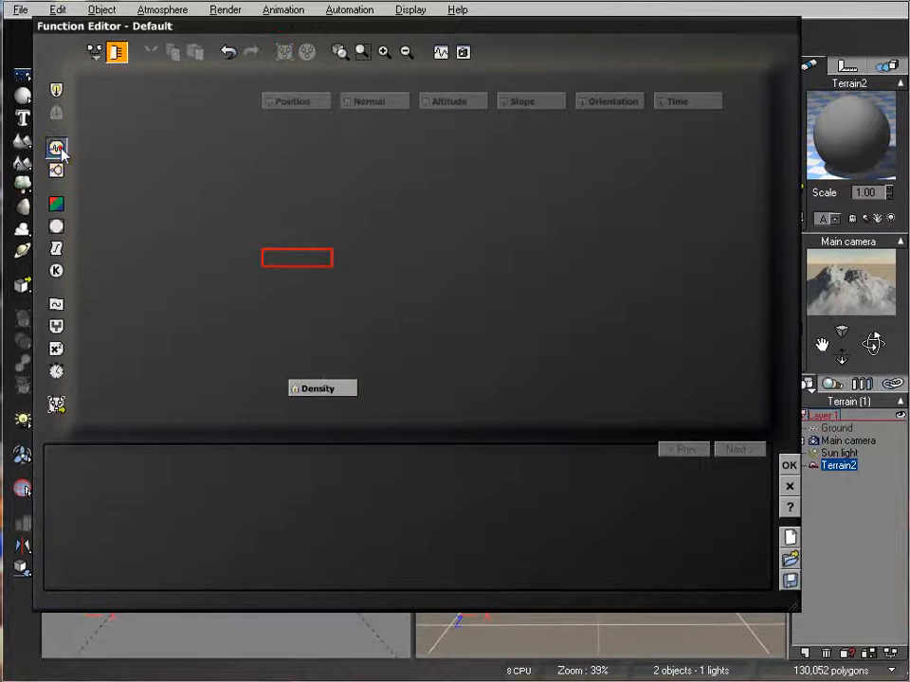
left_click(59, 149)
left_click_drag(322, 378, 301, 292)
left_click(470, 452)
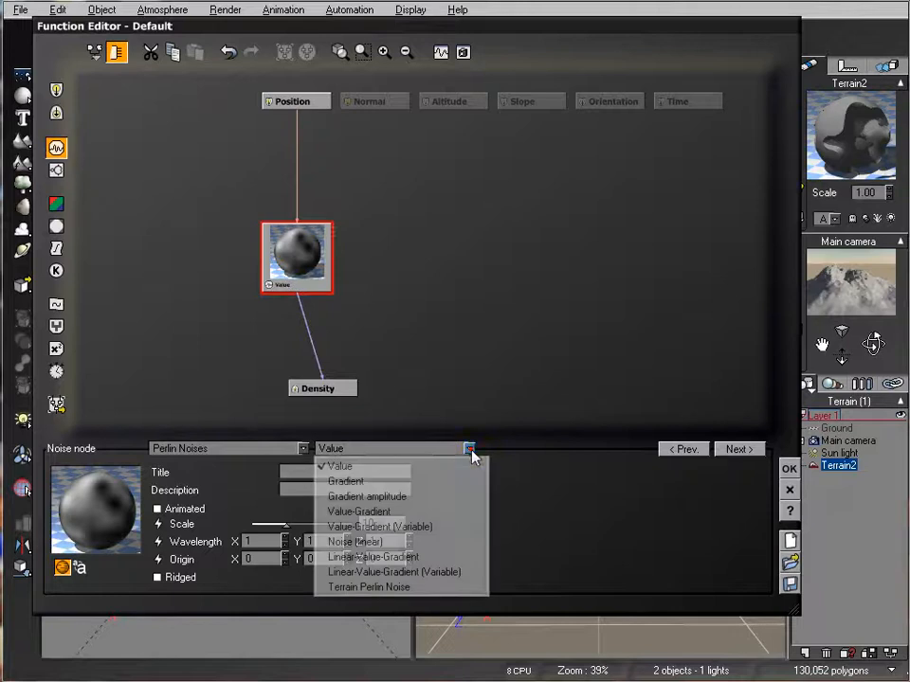
left_click(422, 483)
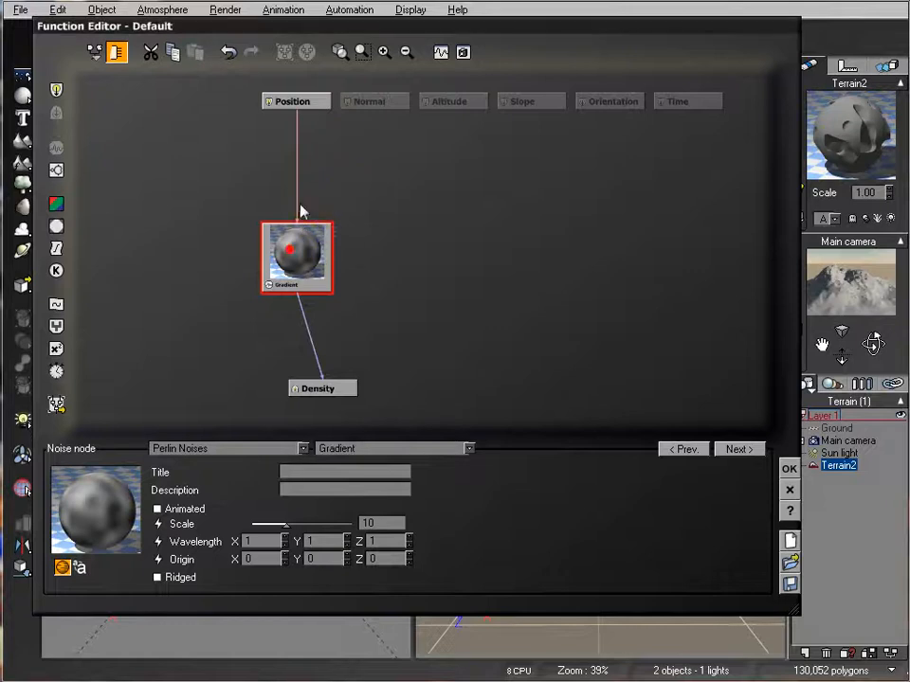
Step: Insert a Multiply (aX) filter node between the Gradient noise and Density, and accept the function
left_click_drag(295, 261, 298, 210)
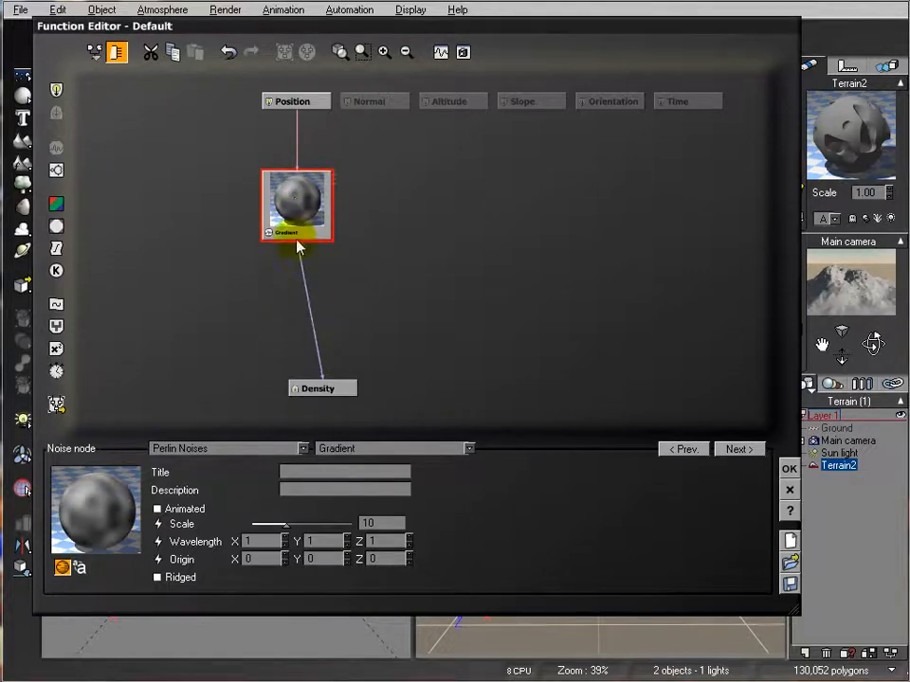
left_click(312, 309)
left_click(57, 250)
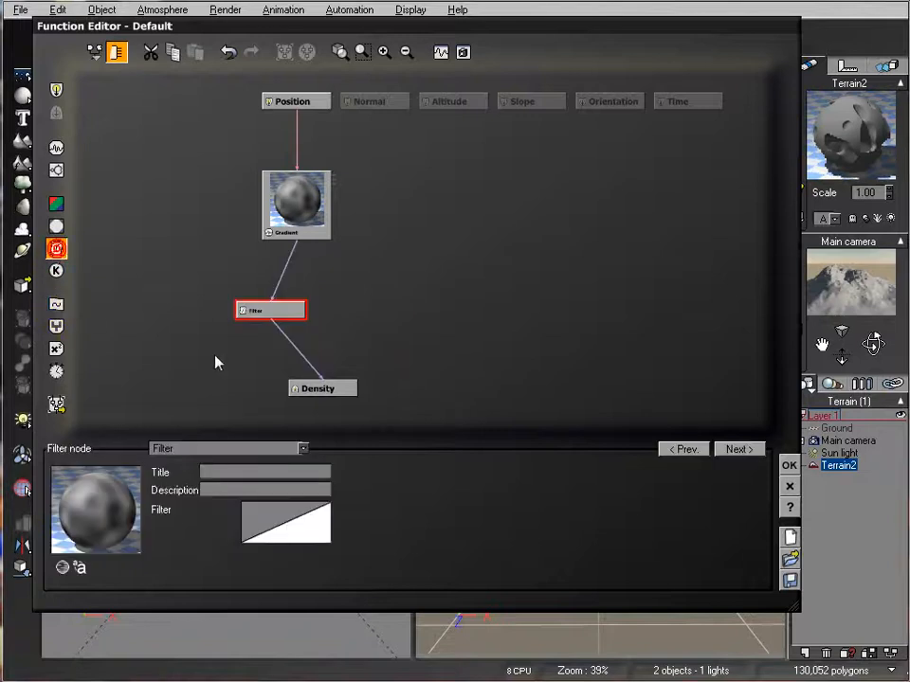
left_click(251, 450)
left_click(238, 113)
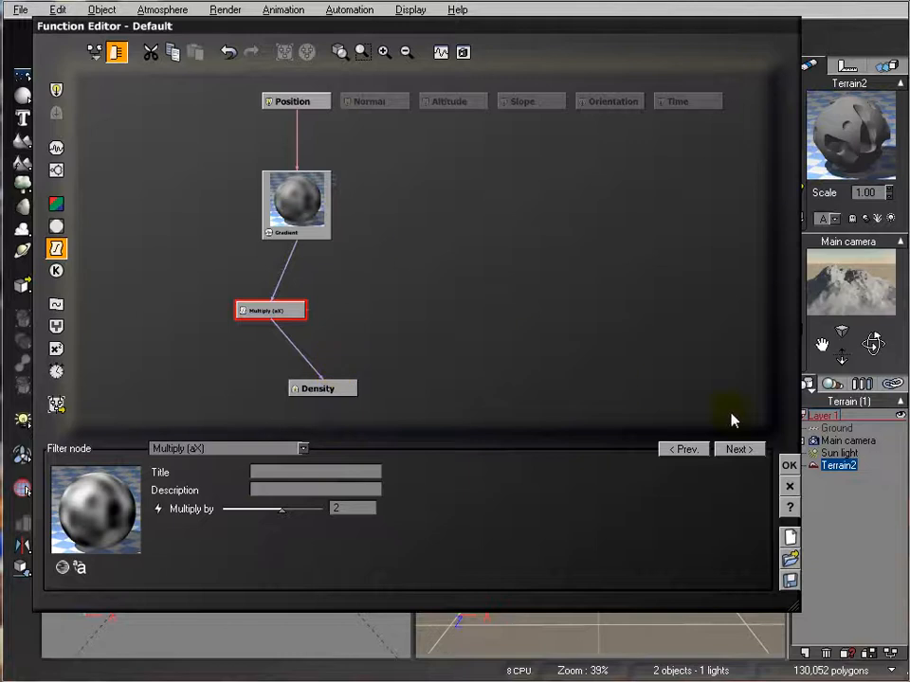
left_click(792, 468)
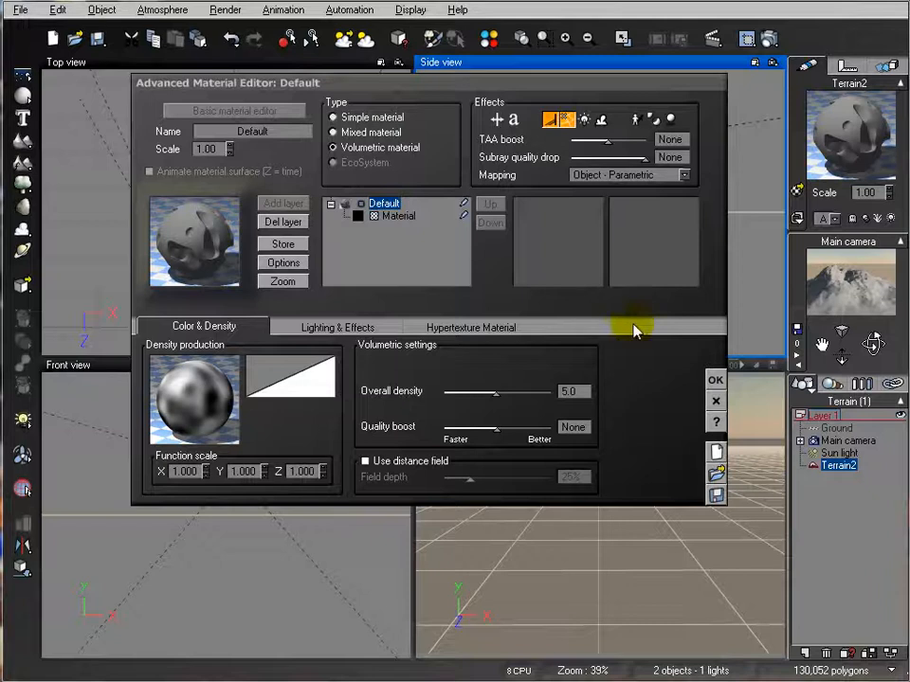
Step: Enable the distance field with a field depth of 100% and set the overall density to 6.5
left_click(366, 461)
left_click(189, 217)
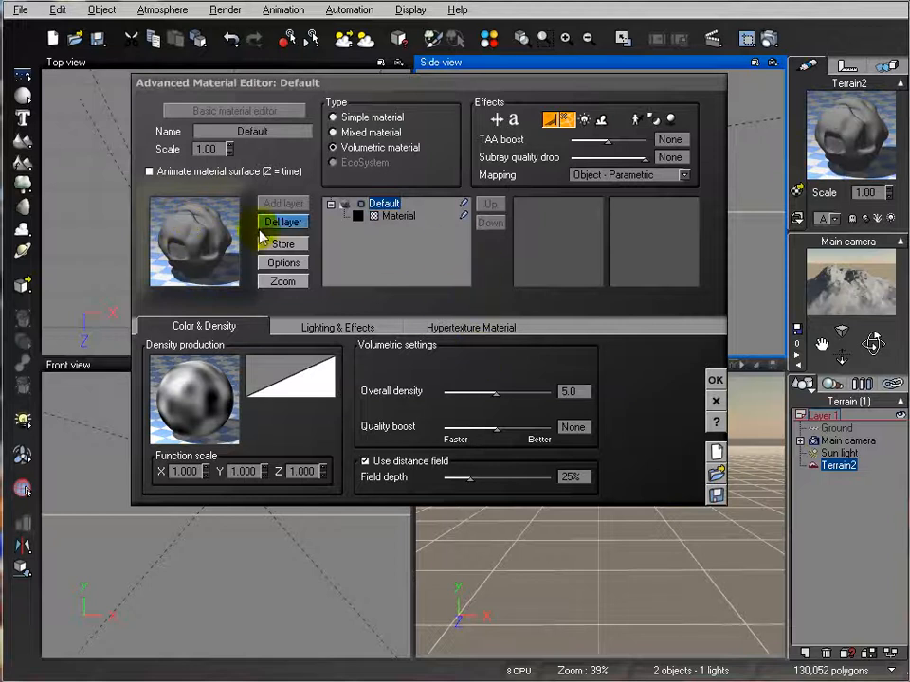
left_click(365, 460)
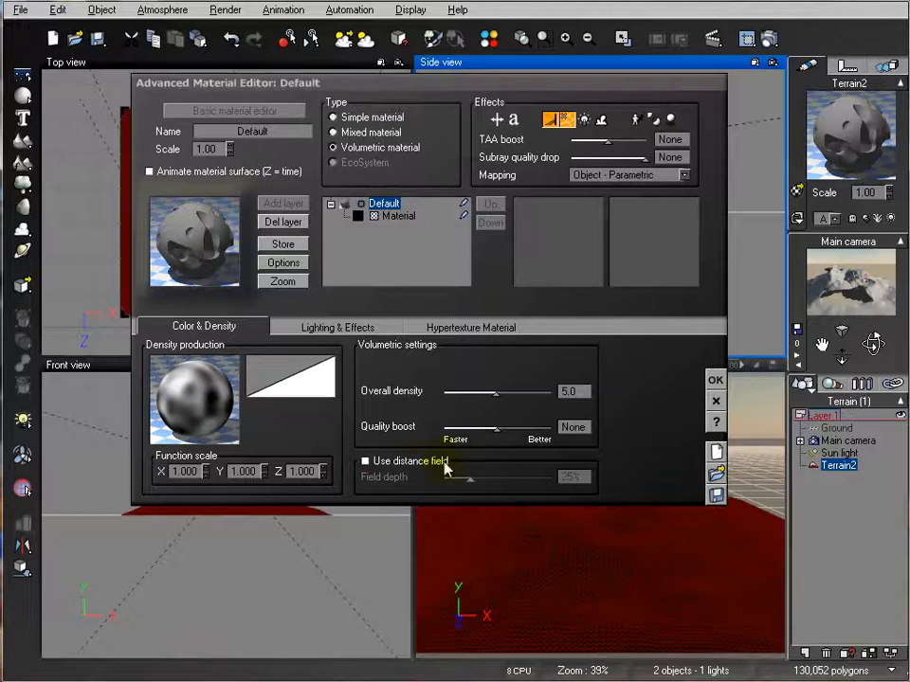
left_click(366, 460)
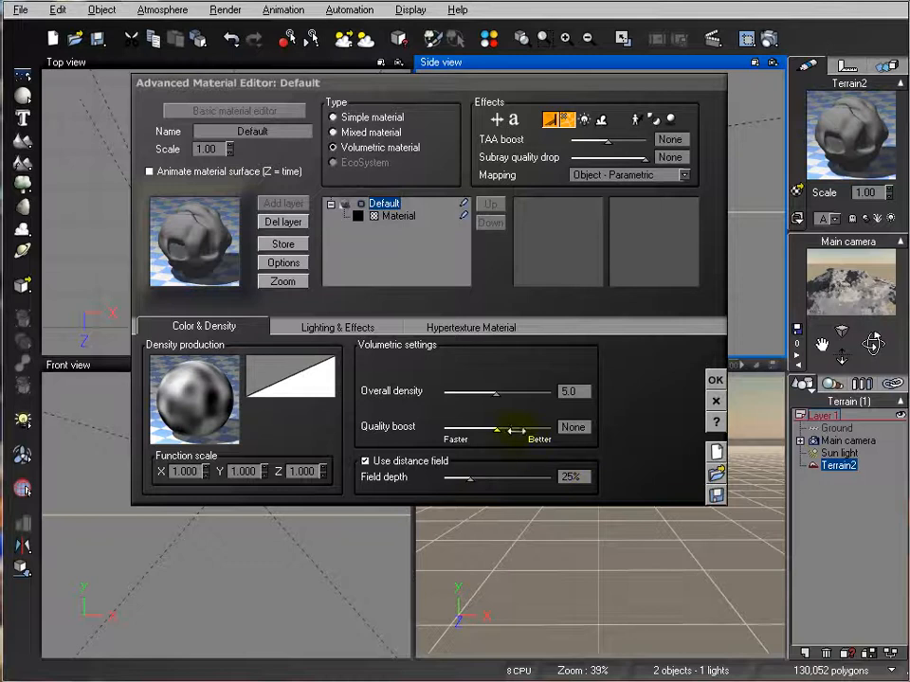
left_click_drag(490, 467, 550, 476)
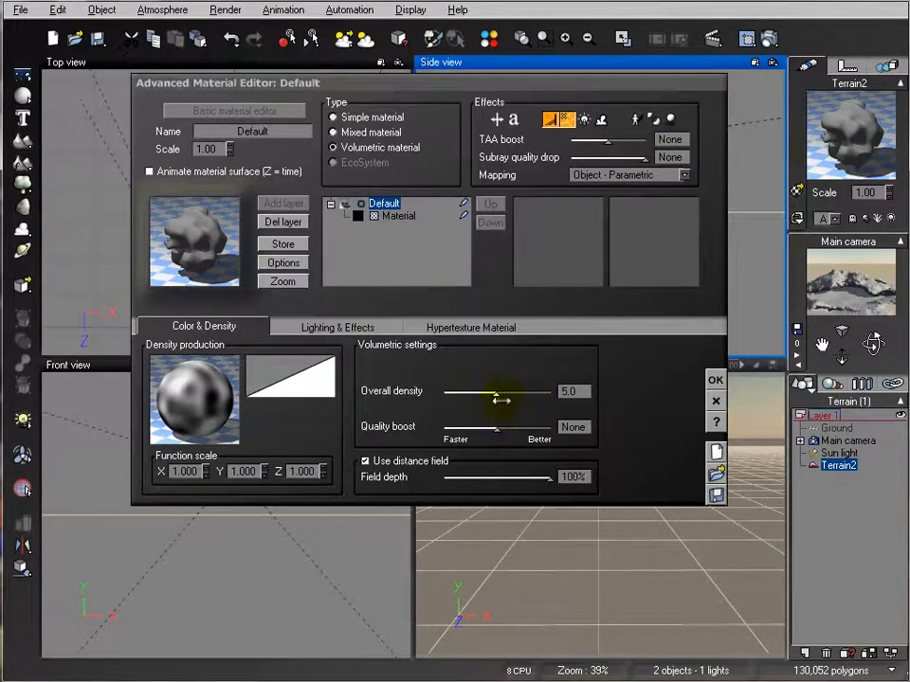
left_click_drag(494, 390, 507, 391)
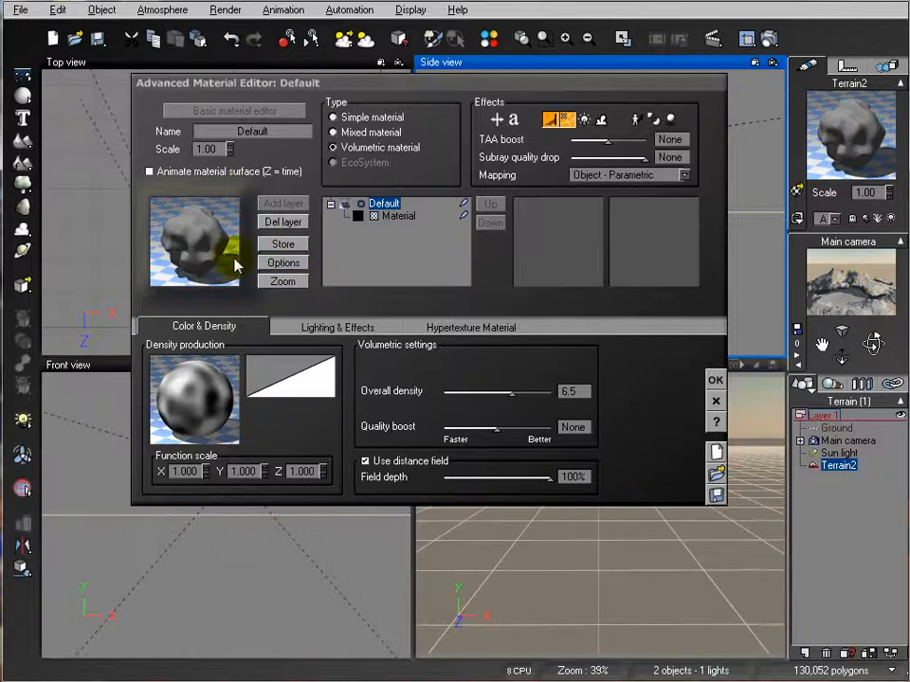
Step: Set the density function scale to 0.500 on X, Y and Z
left_click(207, 471)
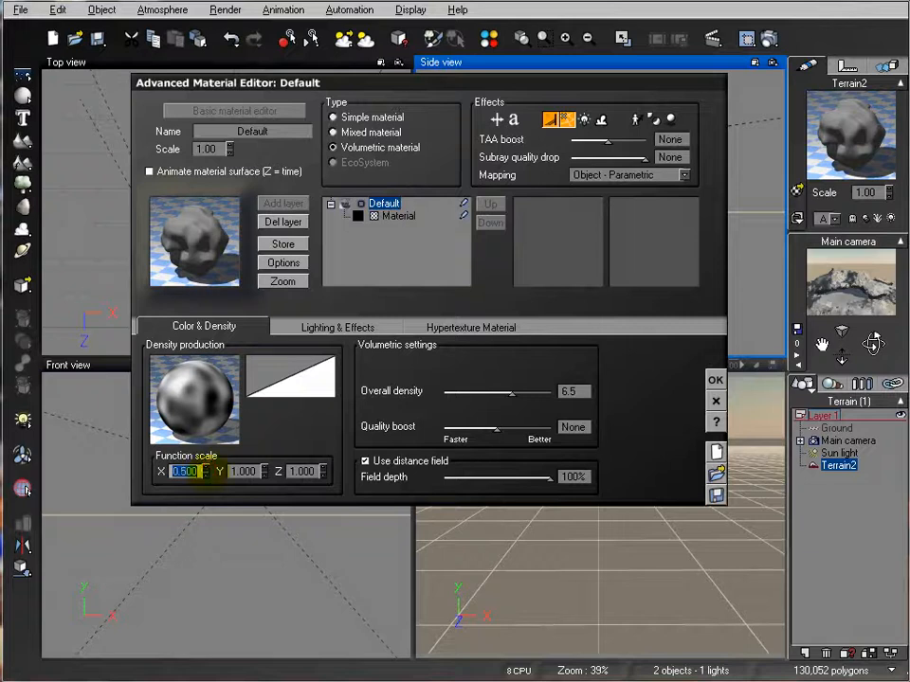
left_click_drag(265, 471, 263, 476)
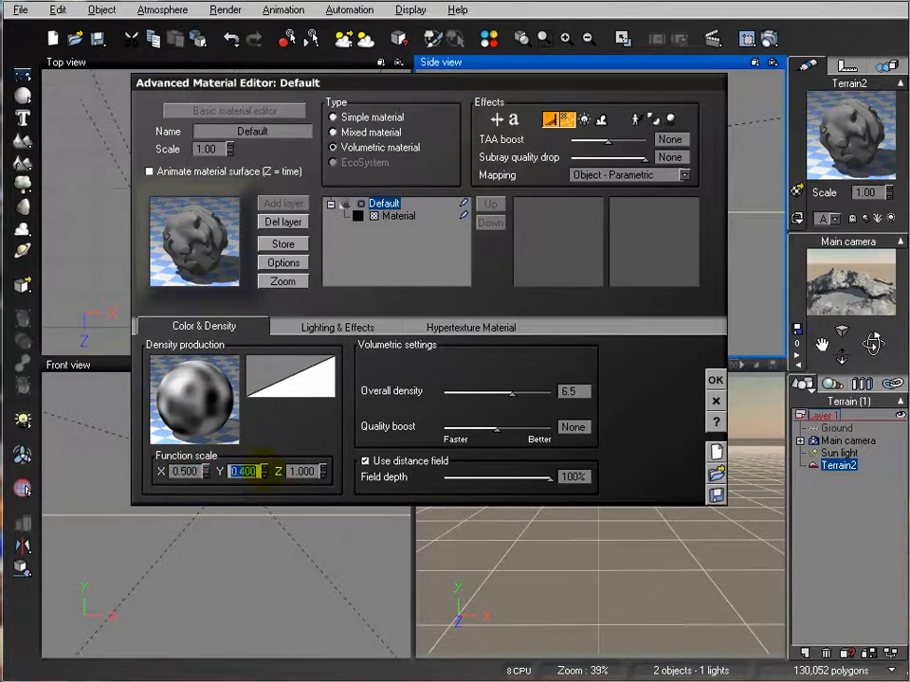
left_click(323, 474)
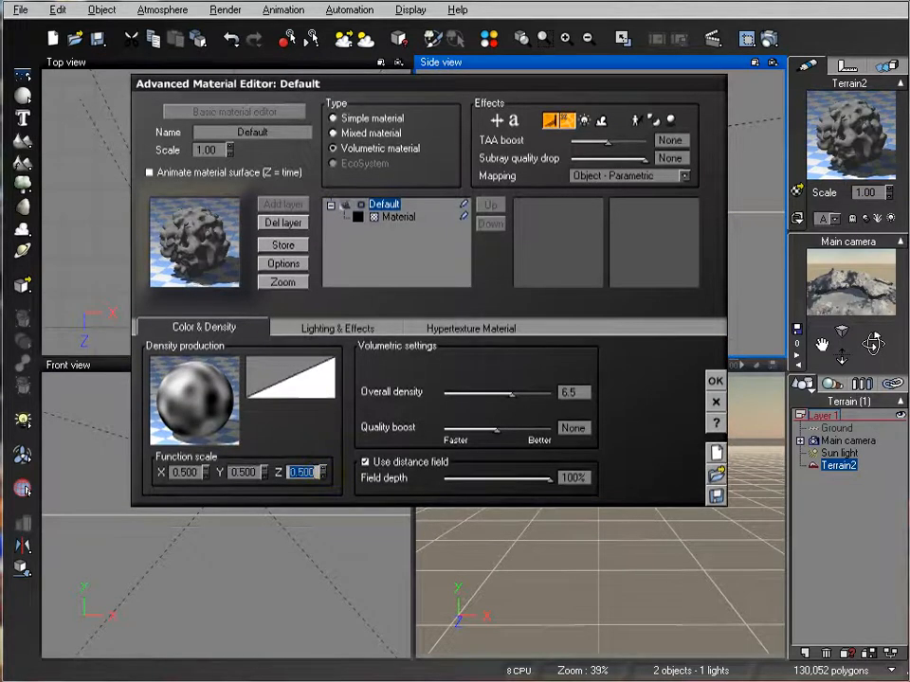
Step: Render the terrain in the main view and again to screen at Preview quality and 640x480, and close the render after viewing it
left_click(767, 38)
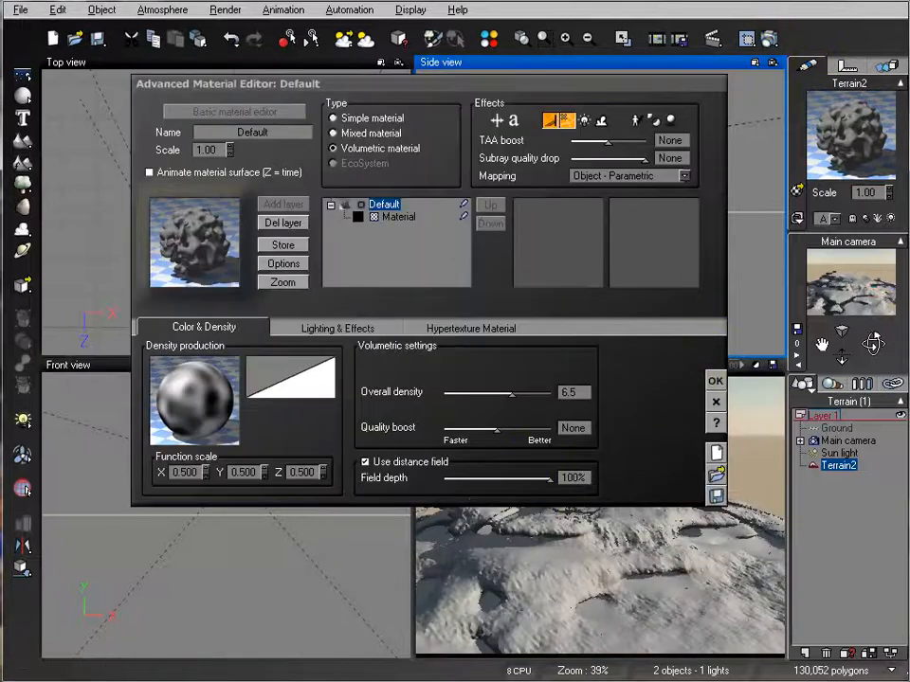
left_click(708, 40)
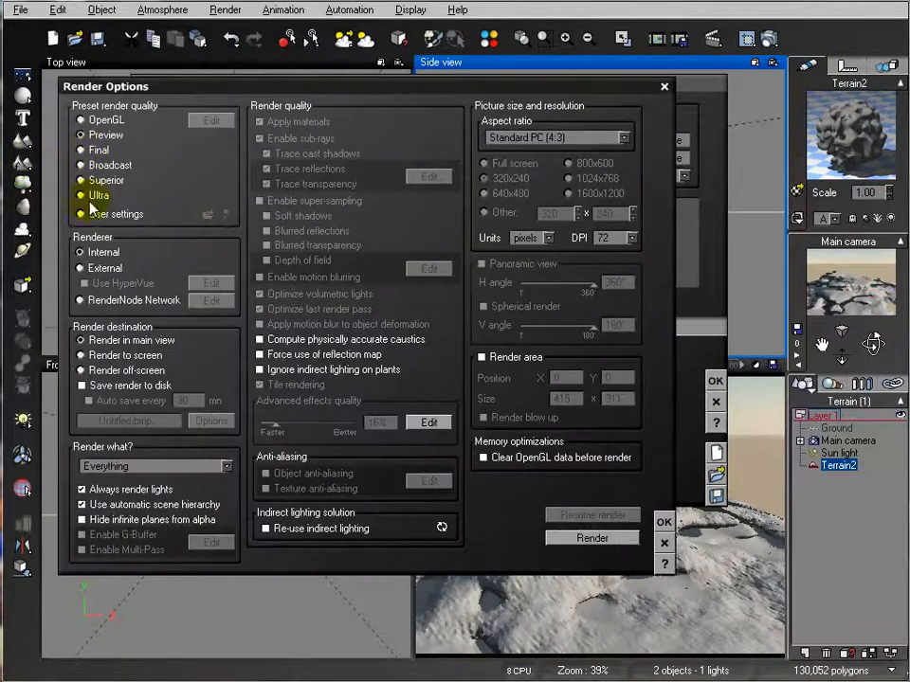
left_click(95, 355)
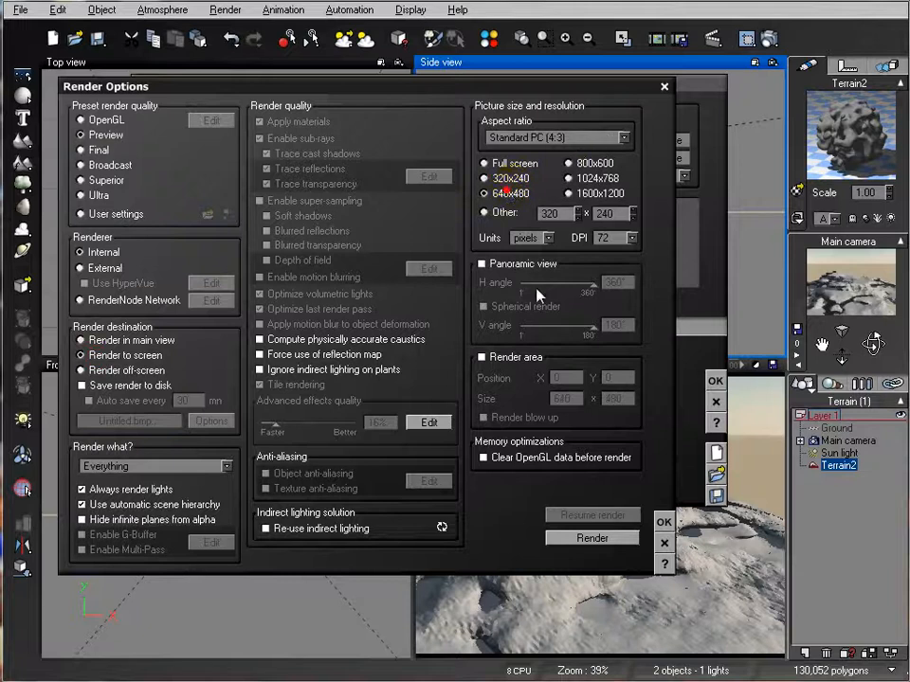
left_click(611, 540)
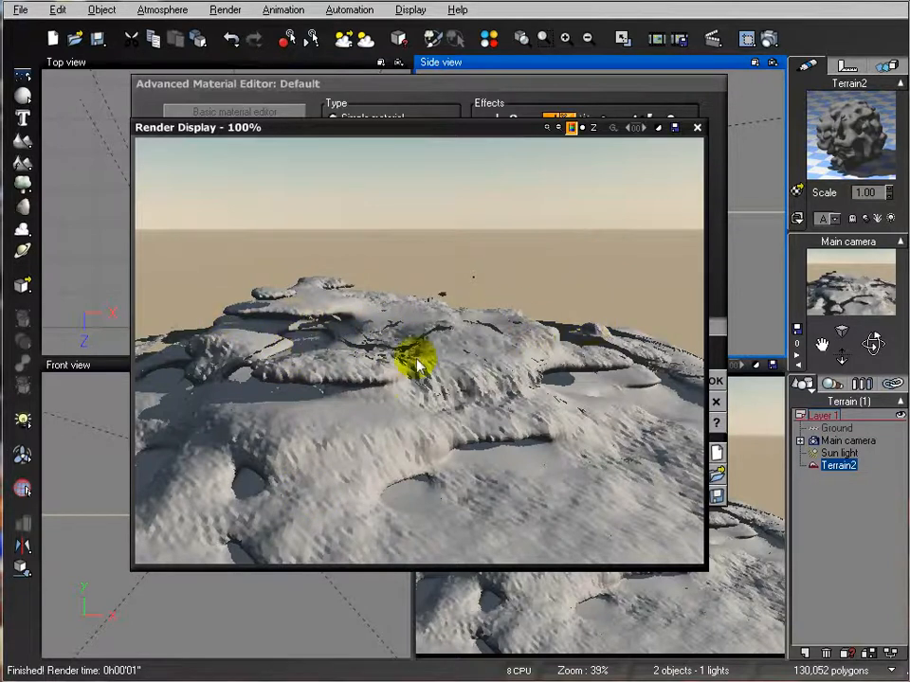
left_click(696, 128)
Step: Reduce the hypertexture material's scale to 0.60, render the terrain again and close the render
left_click(227, 146)
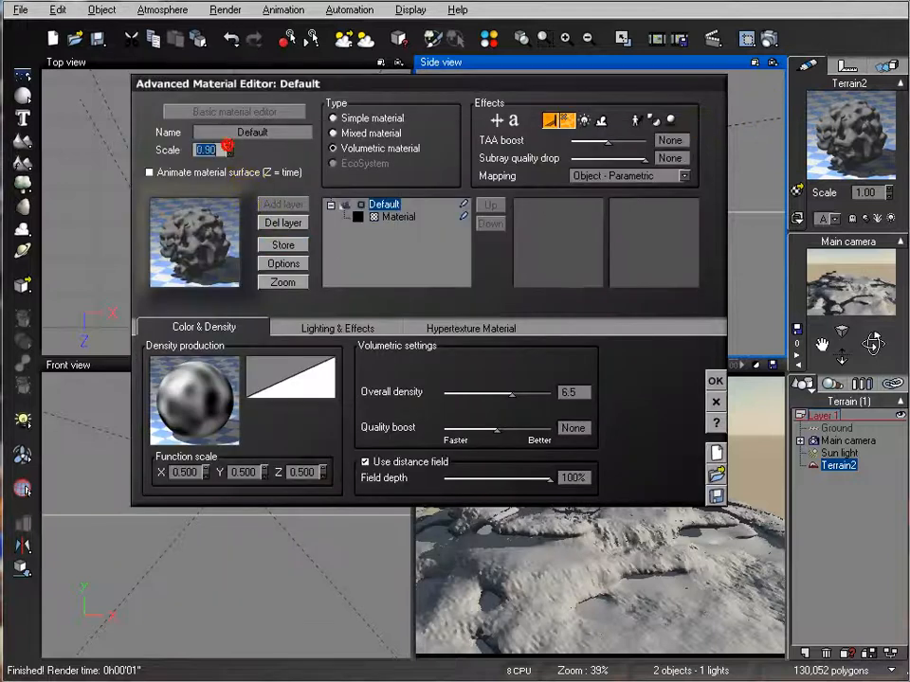
left_click(850, 303)
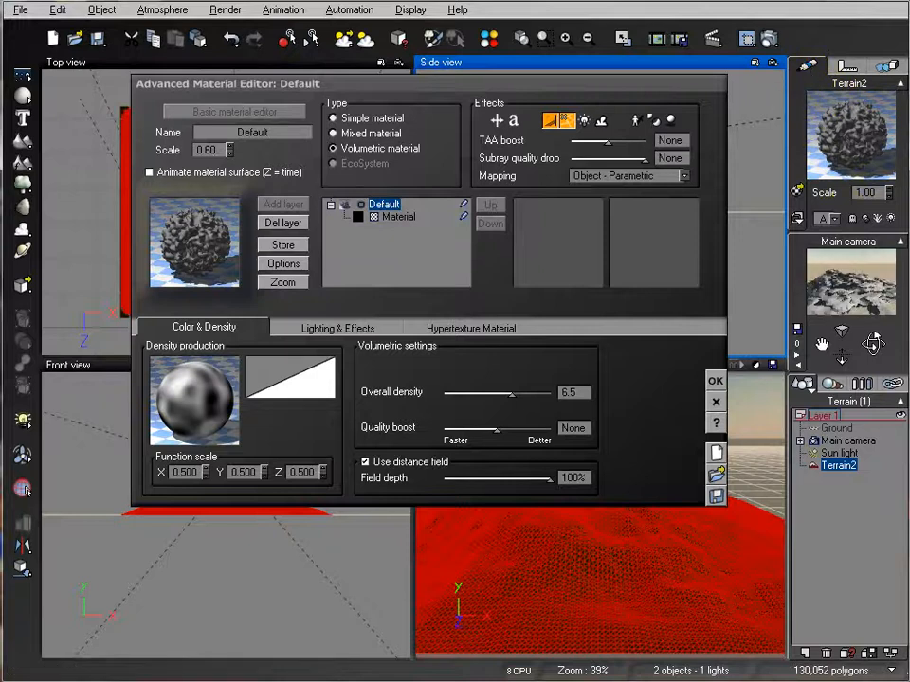
left_click(749, 38)
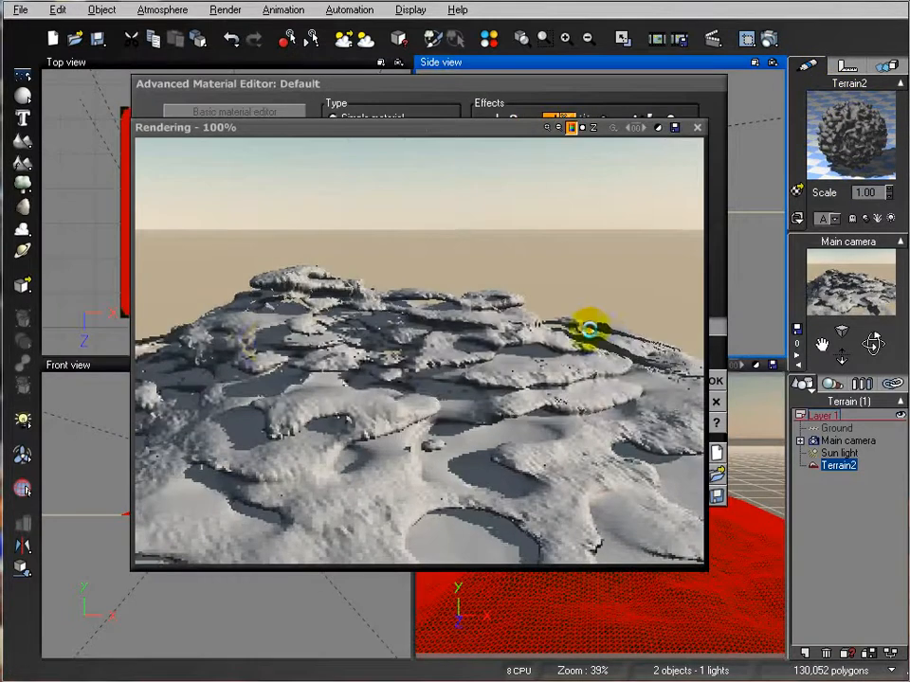
left_click(697, 126)
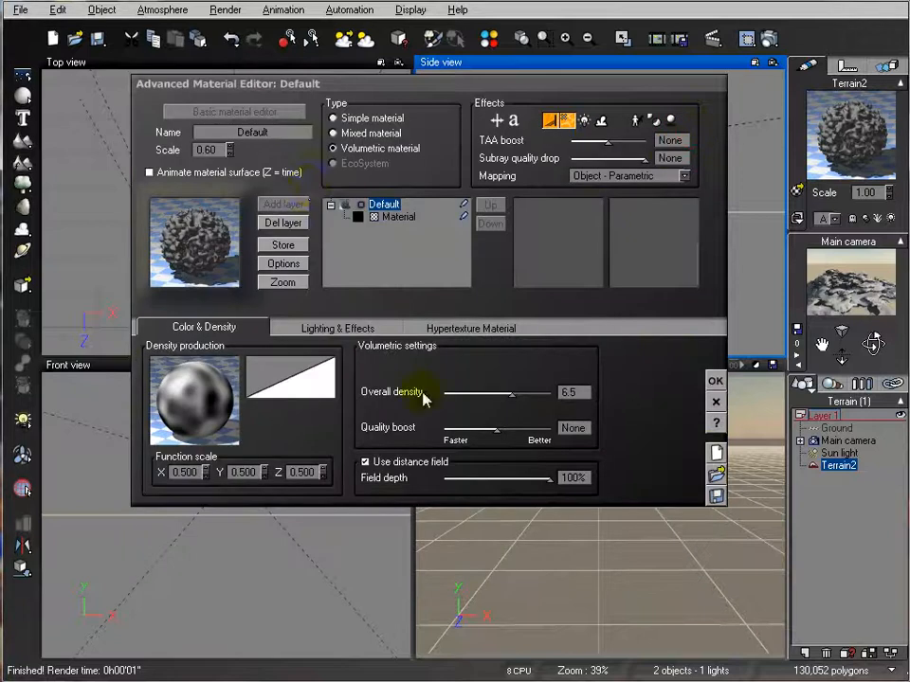
Step: Load Mossy rock 2 from the Rocks collection as the hypertexture's underlying material, render the terrain and close the render
left_click(398, 217)
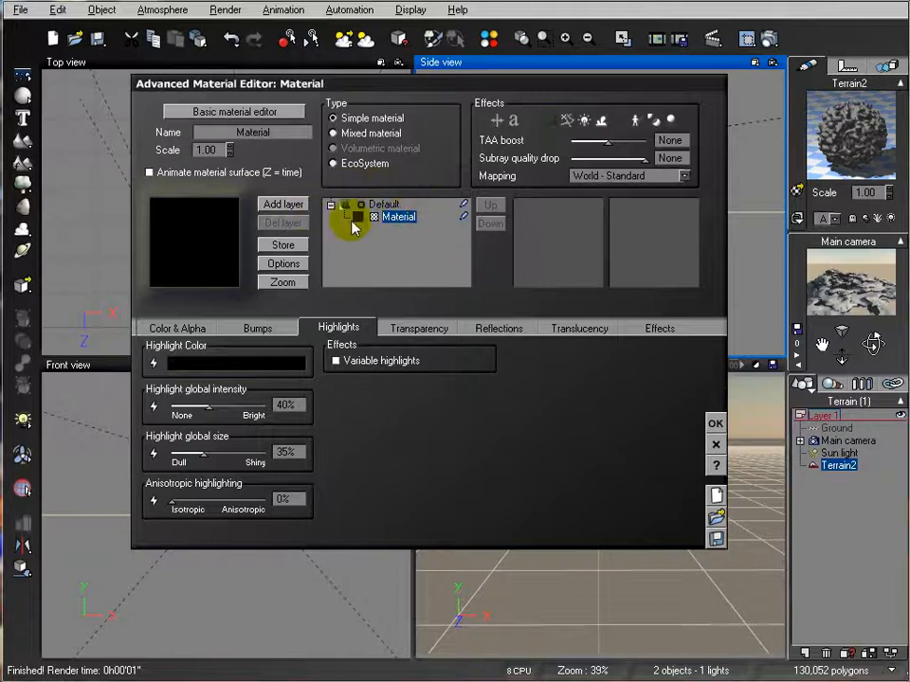
double_click(187, 224)
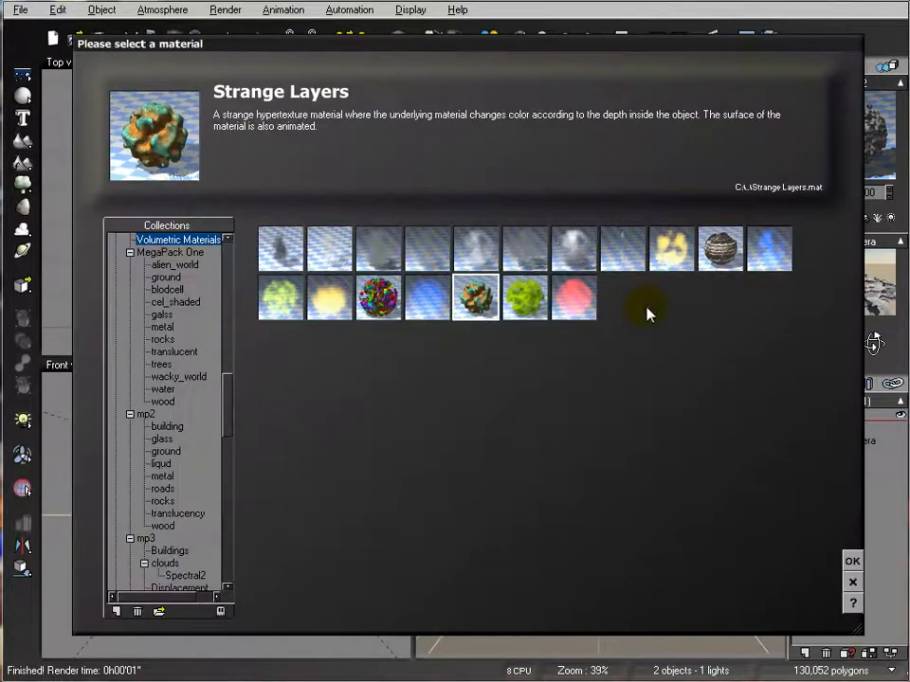
left_click_drag(230, 420, 239, 303)
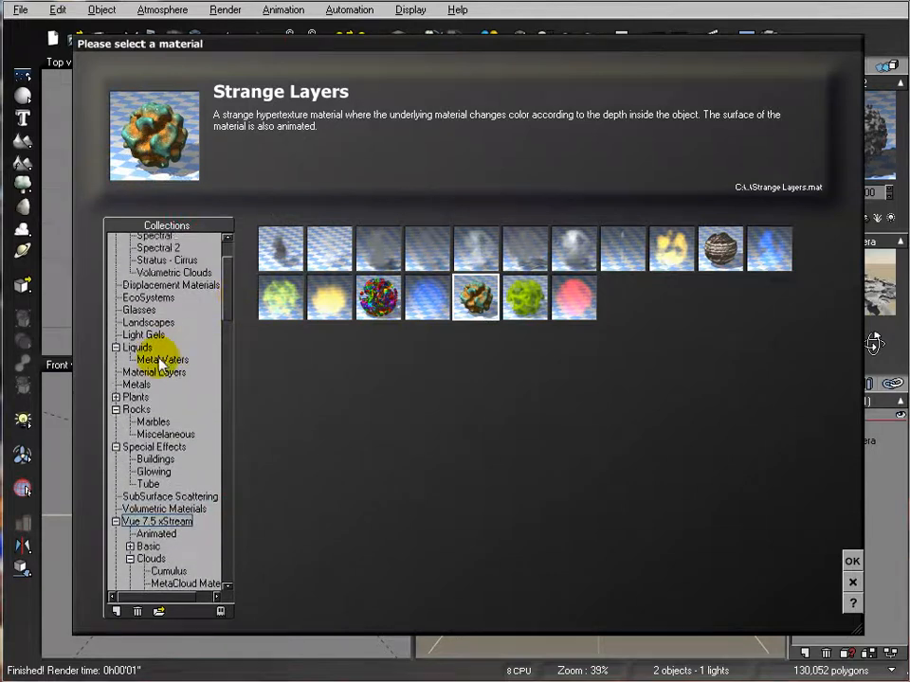
left_click(133, 409)
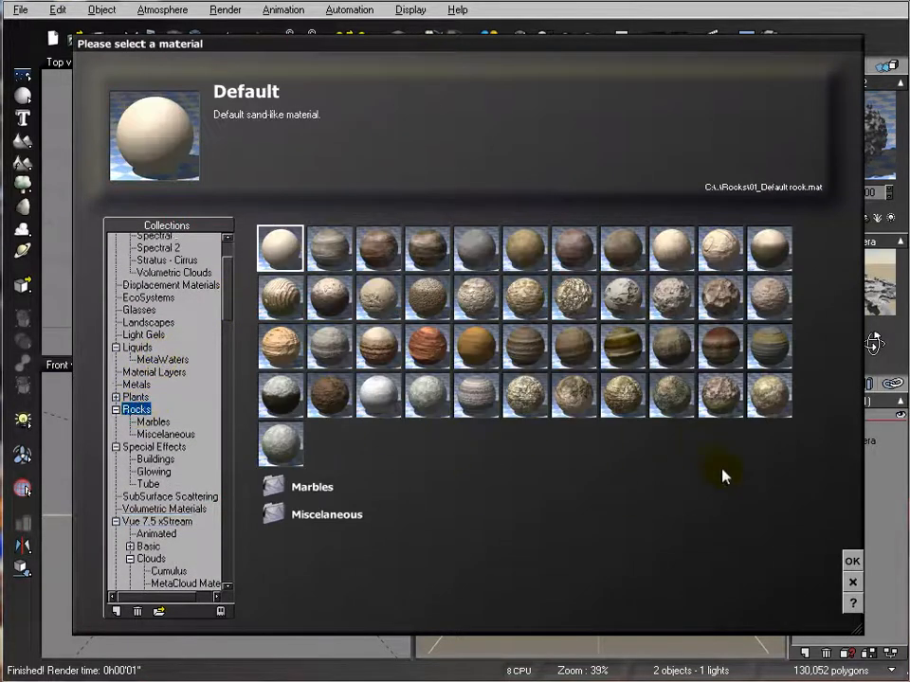
left_click(766, 415)
left_click(850, 563)
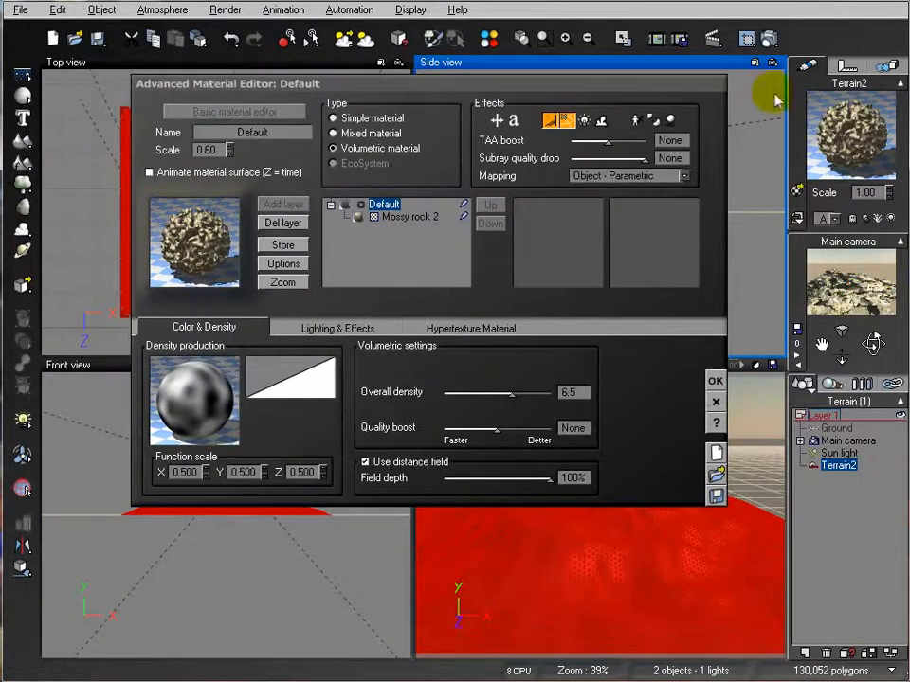
left_click(767, 39)
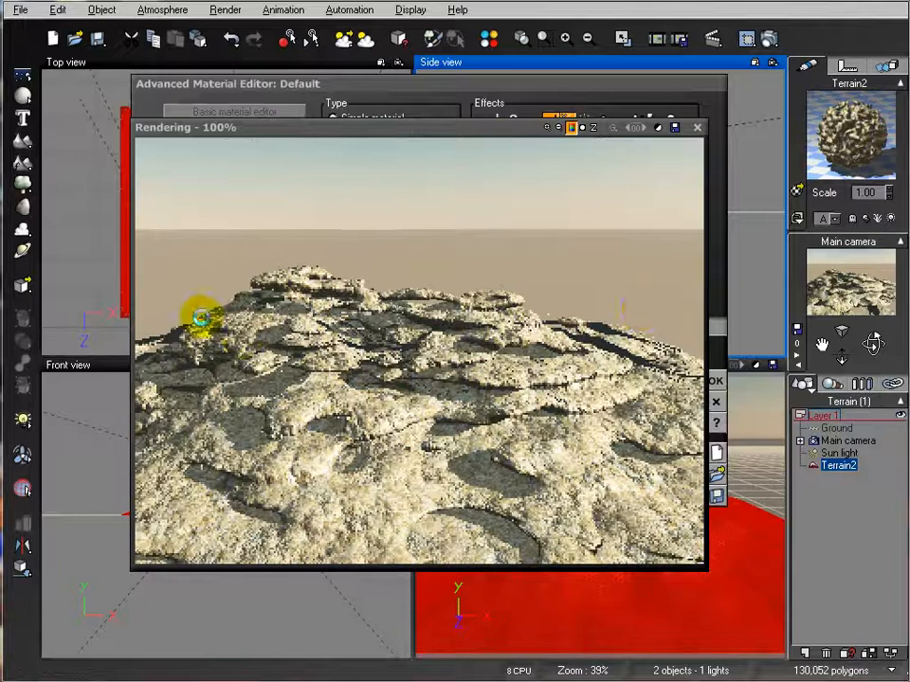
left_click(697, 128)
Step: Examine the colour production function graph of the Mossy rock 2 layer and leave it without changes
right_click(194, 393)
left_click(405, 218)
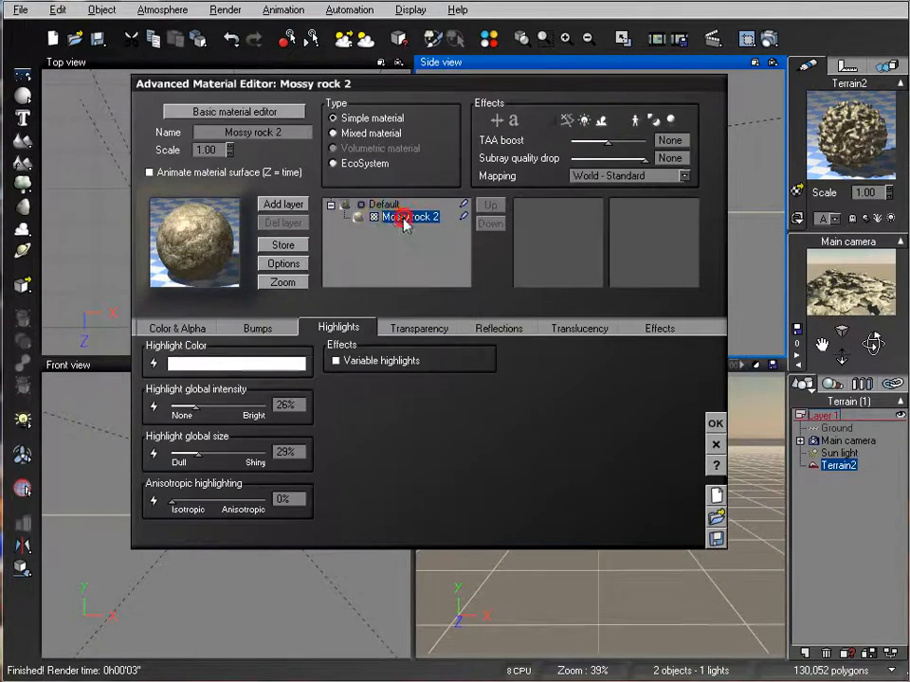
left_click(185, 328)
right_click(176, 432)
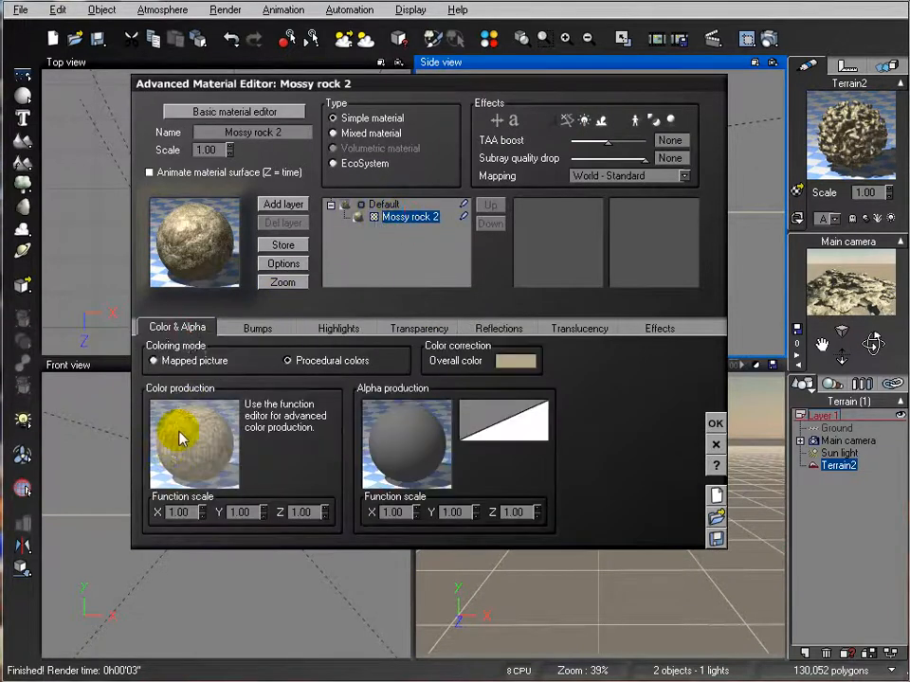
left_click(220, 439)
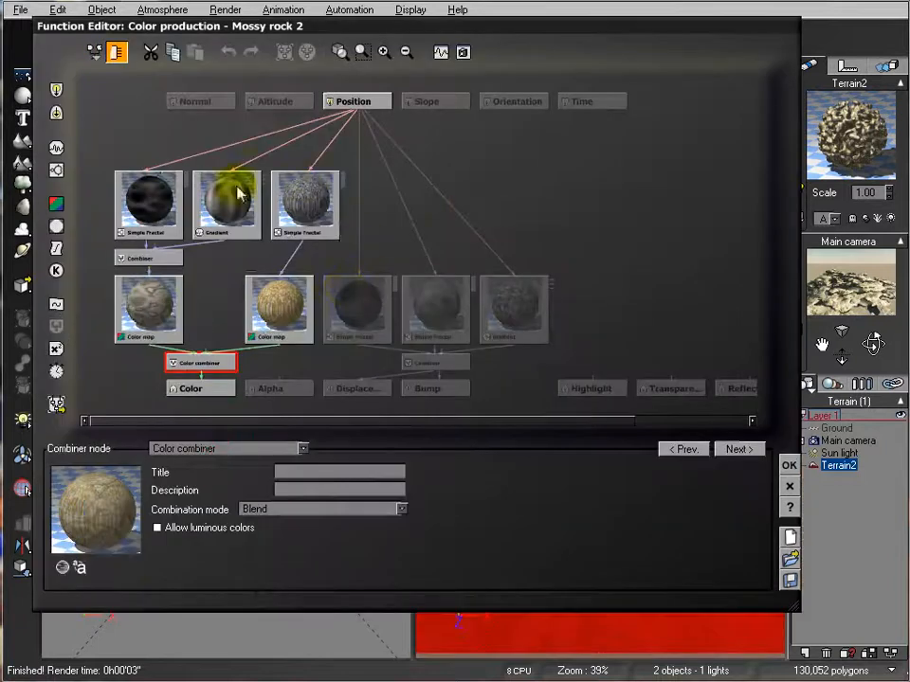
left_click(791, 487)
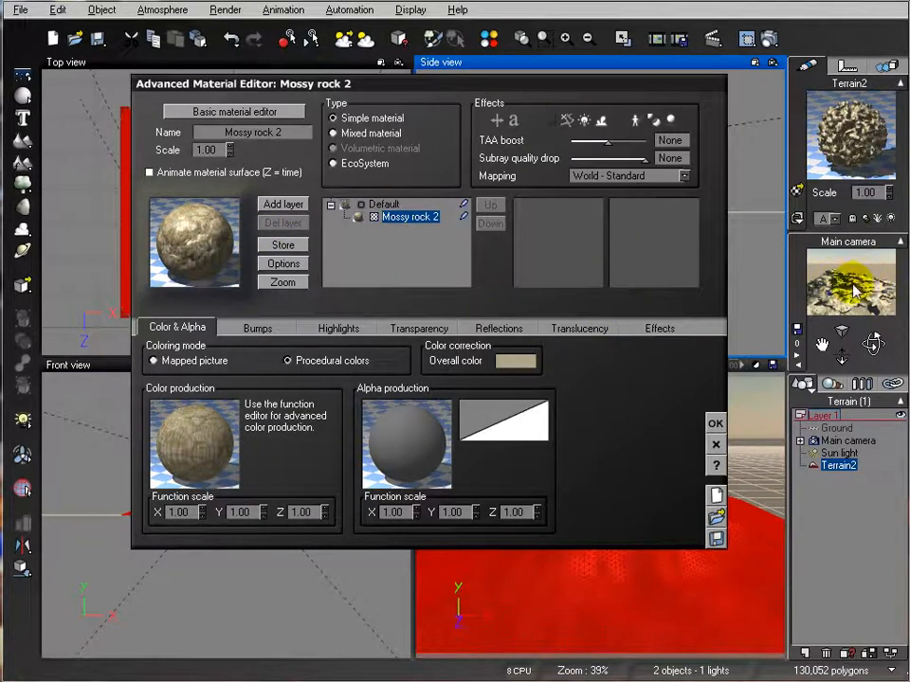
Step: Set the Default hypertexture layer's overall density to 8.1, render the terrain and close the render
left_click(384, 204)
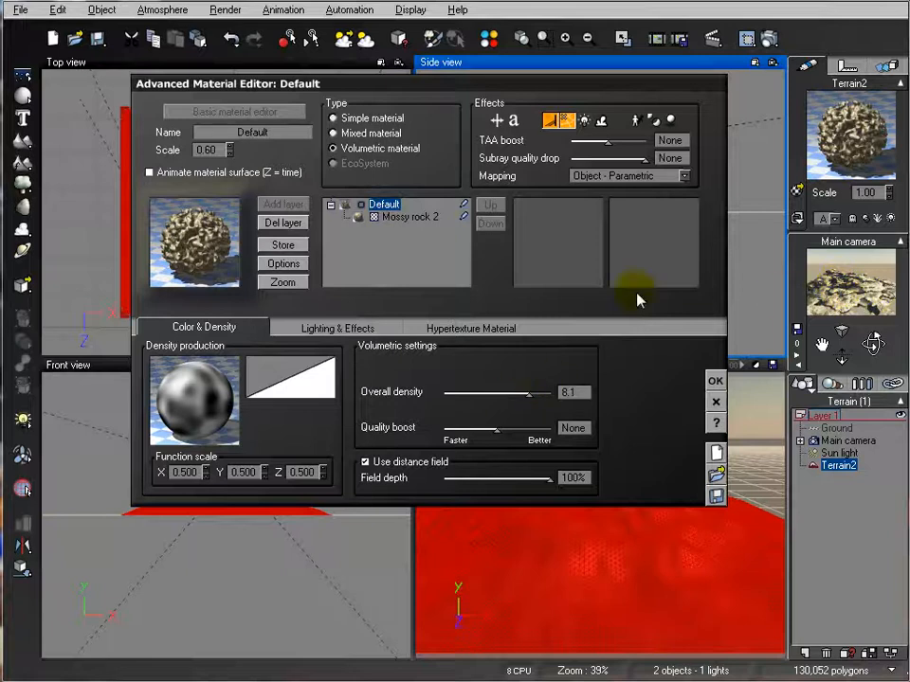
left_click(749, 38)
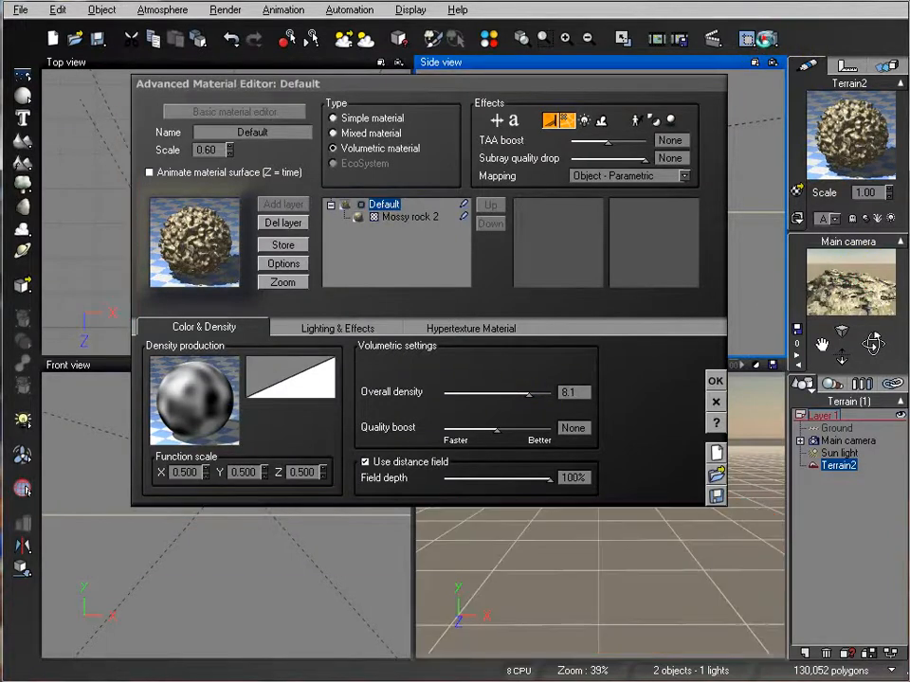
left_click(768, 39)
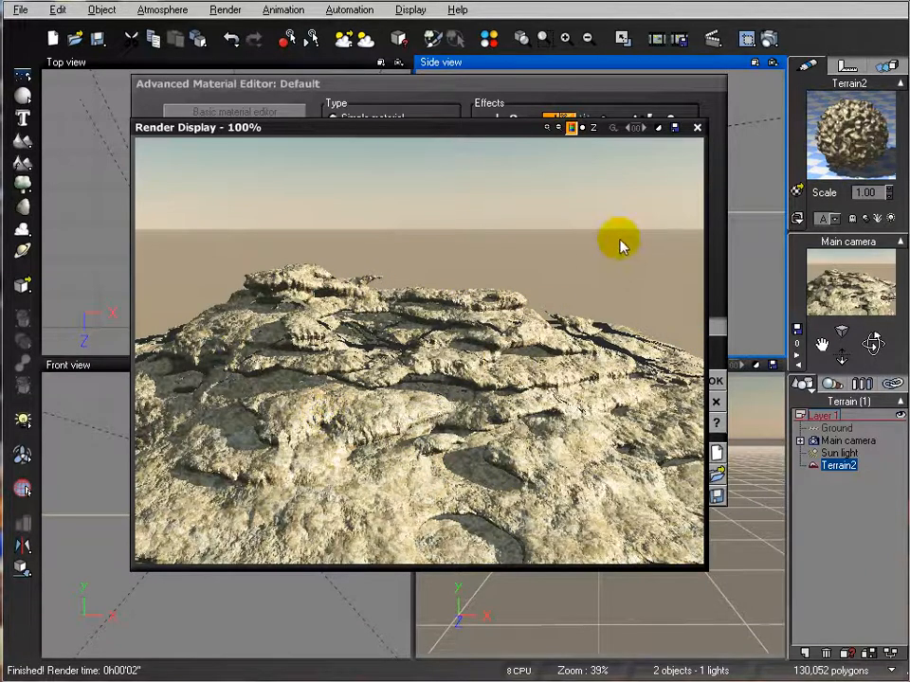
left_click(699, 129)
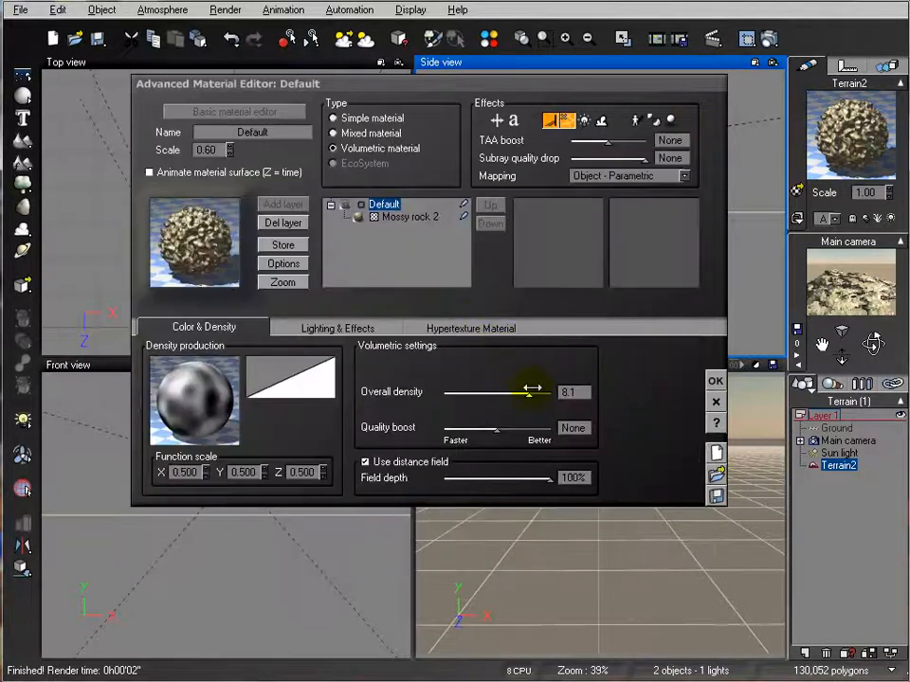
Step: Lower the hypertexture's overall density to 3.5, render the terrain and close the render
left_click_drag(532, 388, 510, 388)
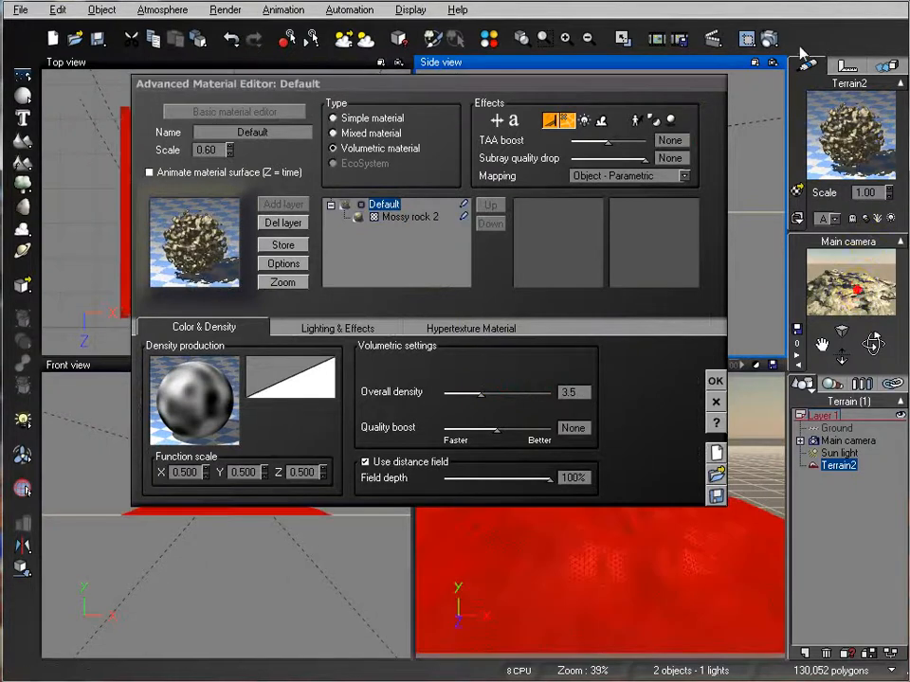
left_click(769, 38)
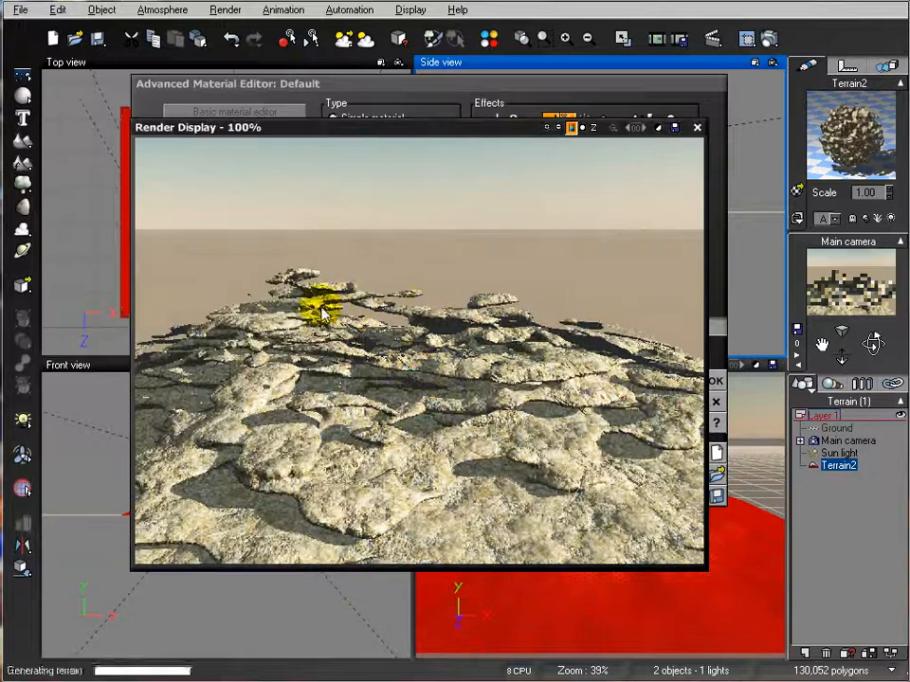
left_click(696, 127)
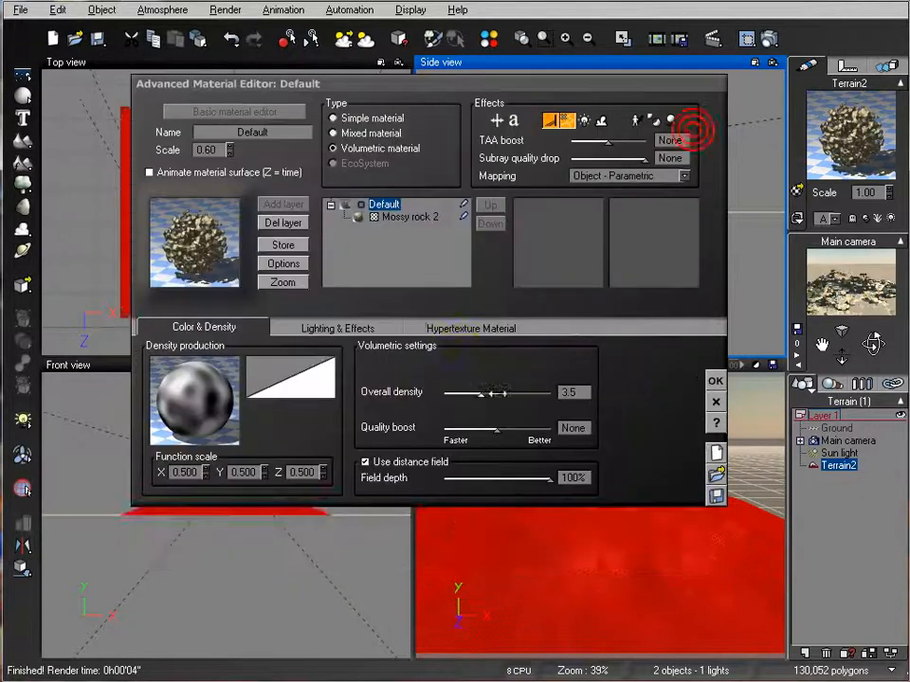
Step: Set the overall density to 6.6 and the quality boost to +2.3, render the terrain and close the render
left_click_drag(498, 393, 505, 392)
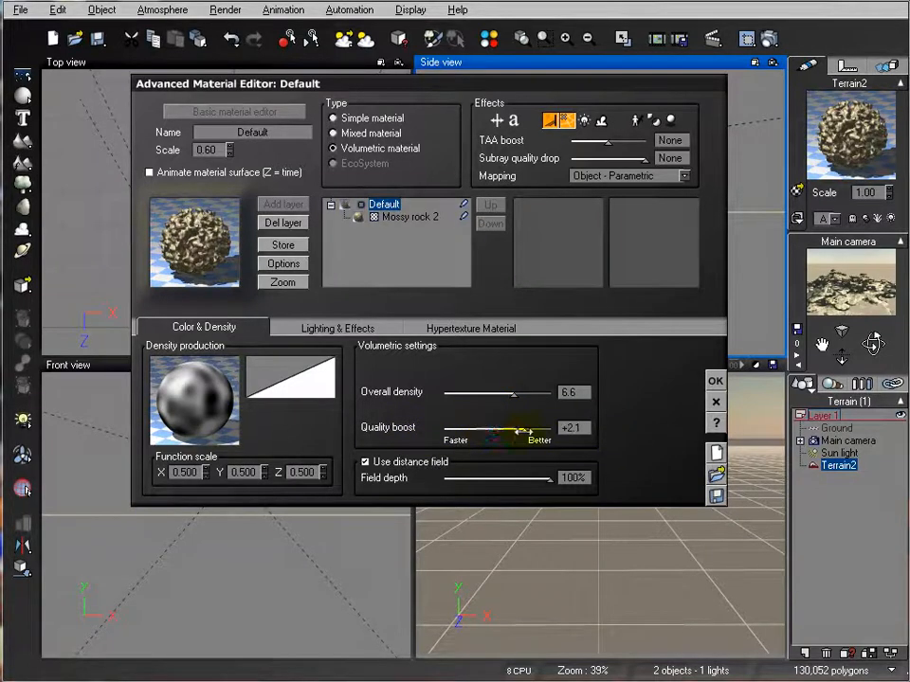
left_click(766, 38)
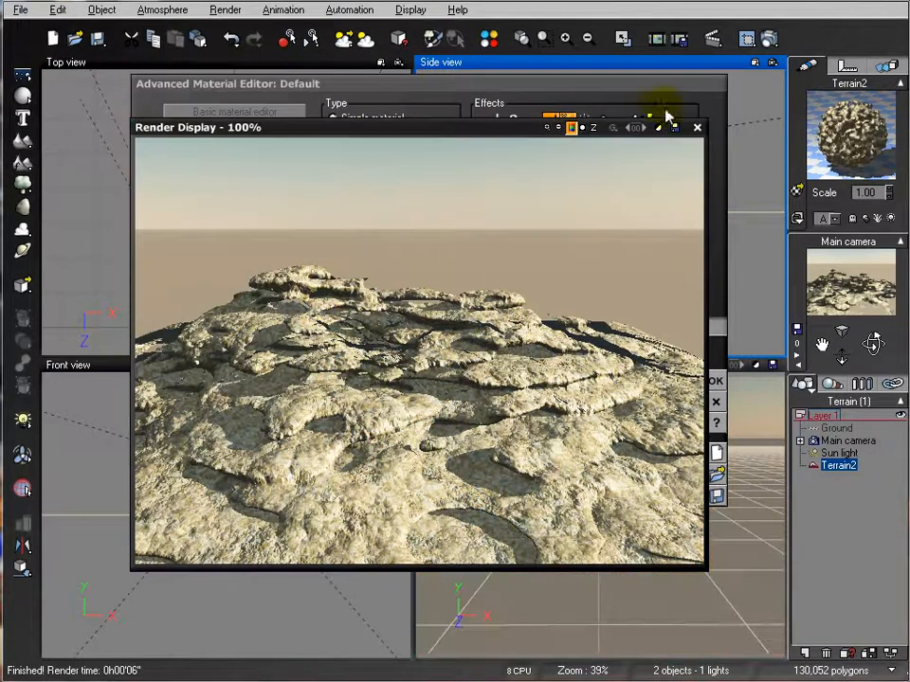
left_click(697, 128)
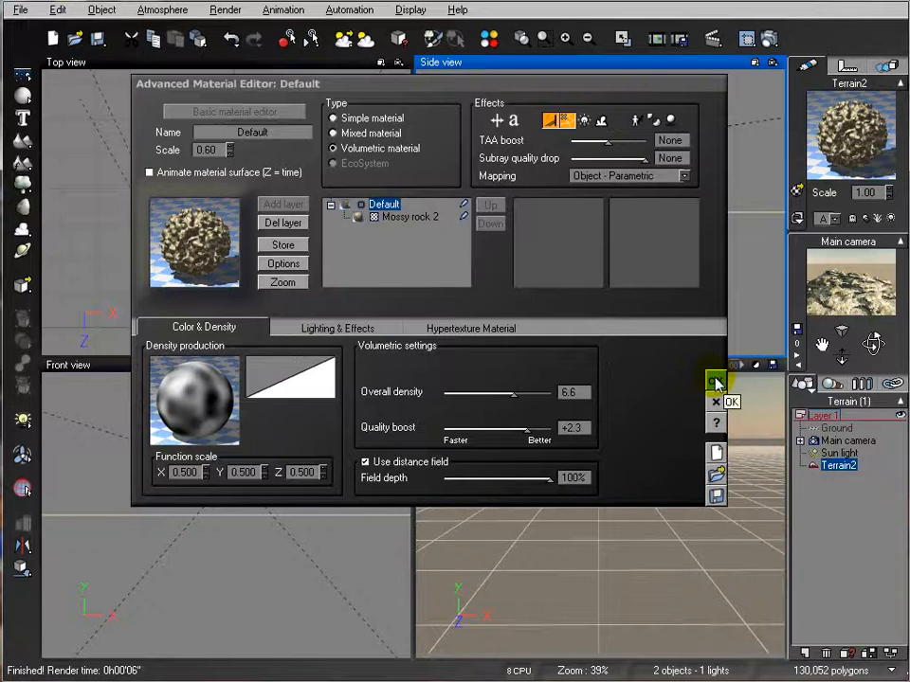
Step: Add a Grass layer from the Landscapes collection on top of the Mossy rock 2 material
left_click(410, 217)
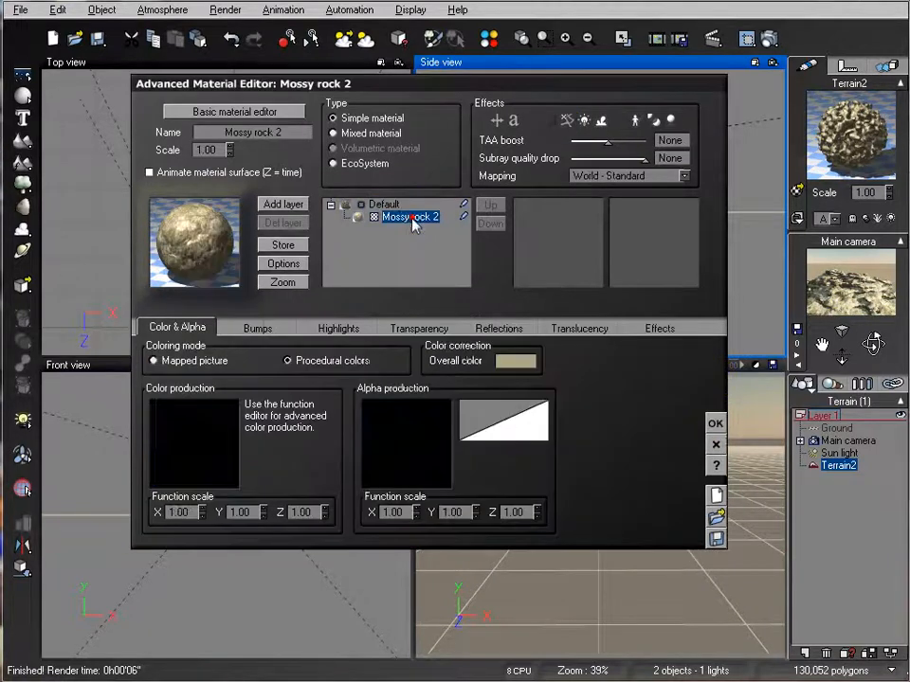
left_click(284, 204)
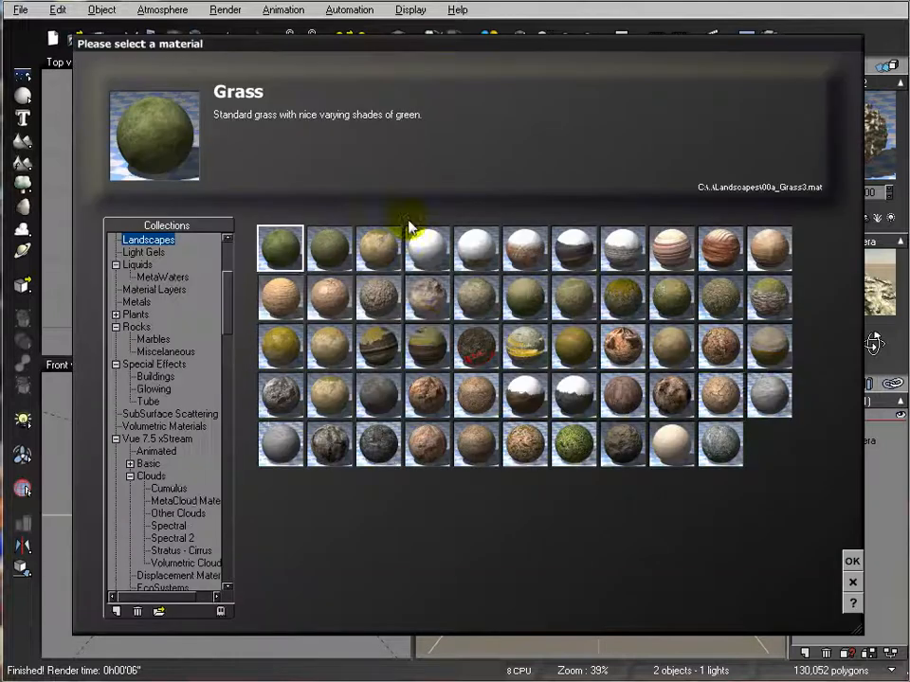
left_click(853, 561)
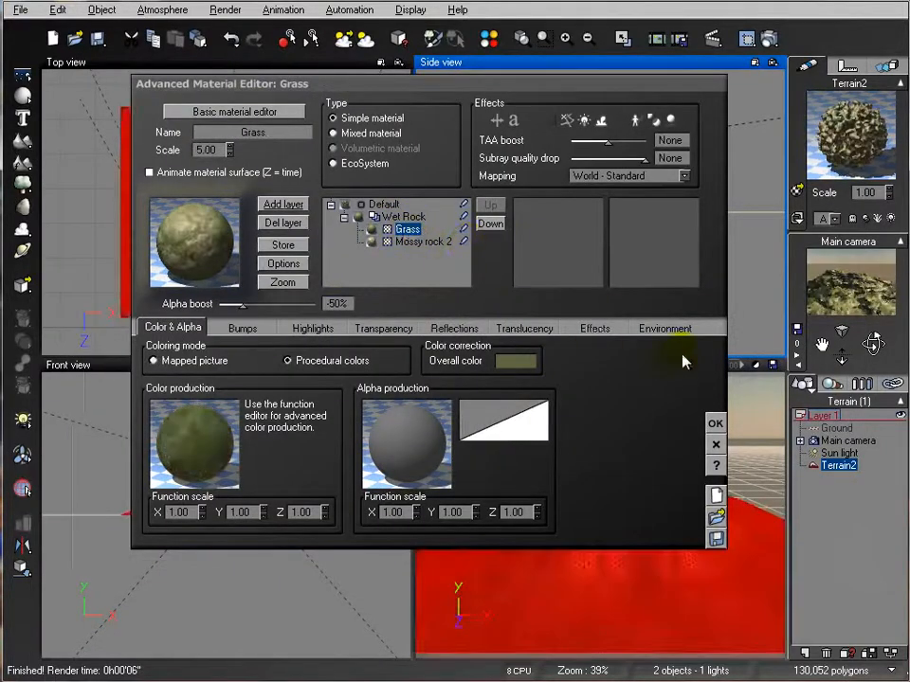
Step: Limit the Grass layer's altitude range to -1.00 to -0.63 with 23% top fuzziness and +25% alpha boost, and accept the material
left_click(669, 328)
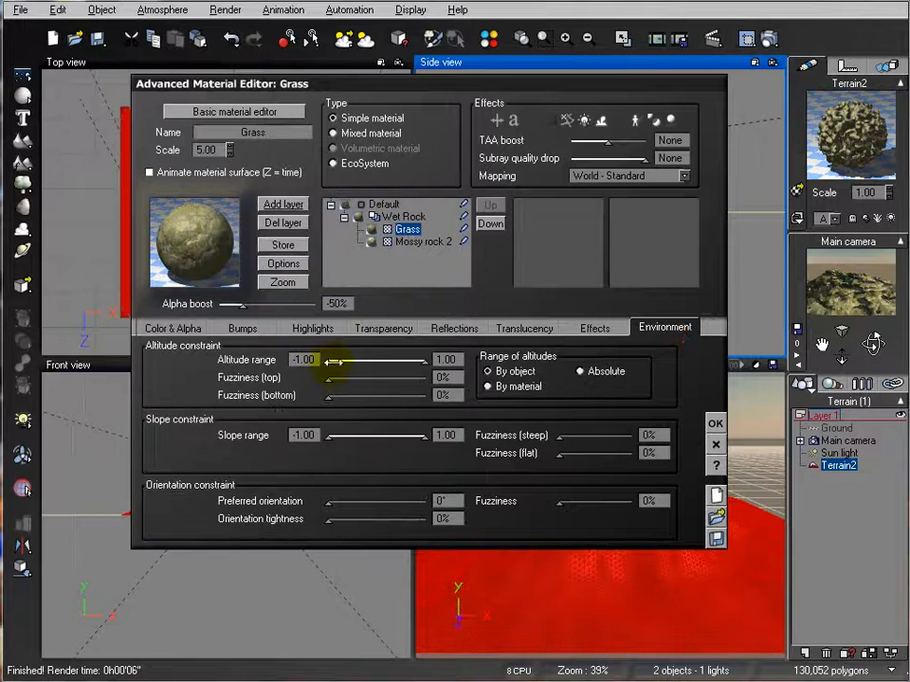
left_click_drag(376, 358, 353, 377)
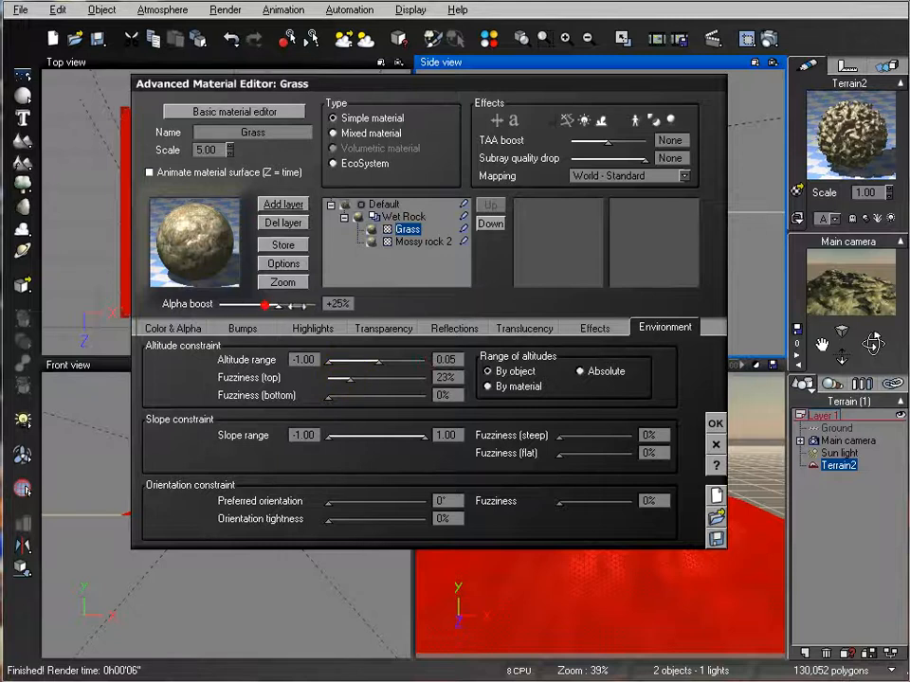
left_click_drag(270, 305, 278, 305)
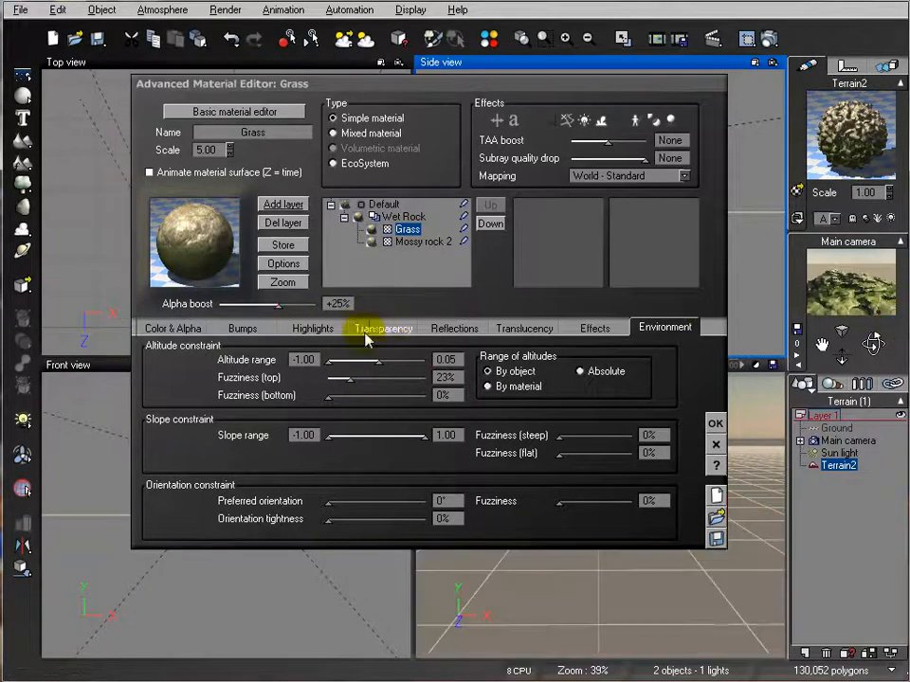
mouse_move(388, 360)
left_mouse_down()
mouse_move(355, 360)
mouse_move(385, 361)
left_mouse_up()
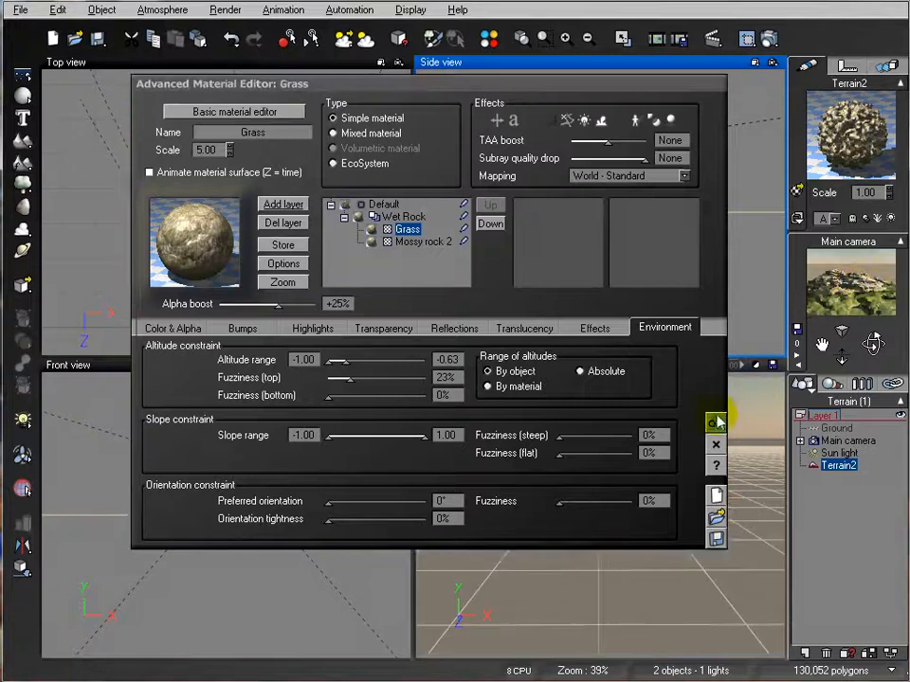
left_click(716, 423)
Step: Add a sea plane and raise it slightly above ground level in the side view
left_click(23, 74)
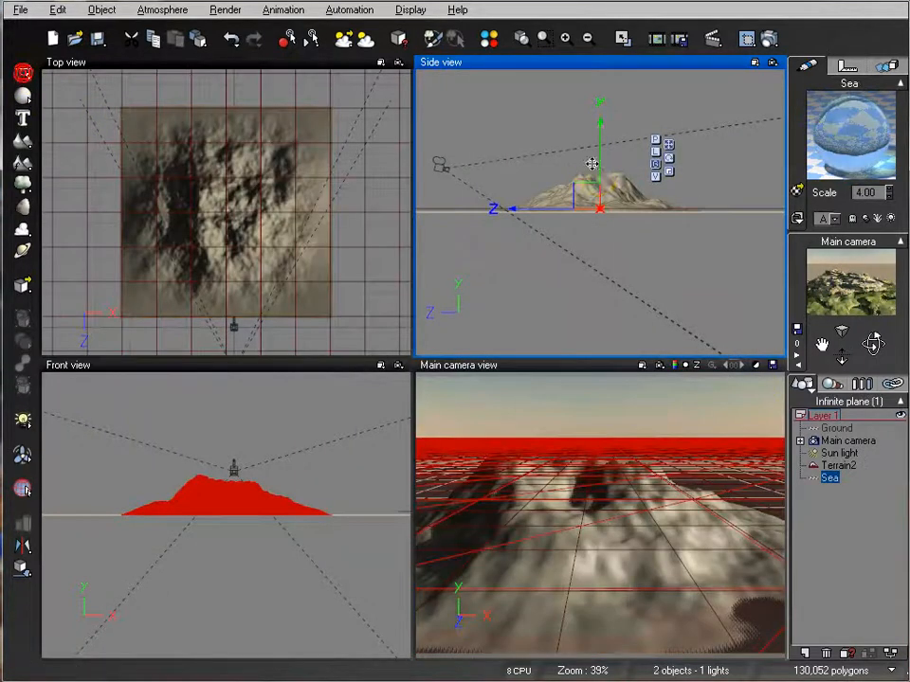
left_click_drag(595, 186, 600, 131)
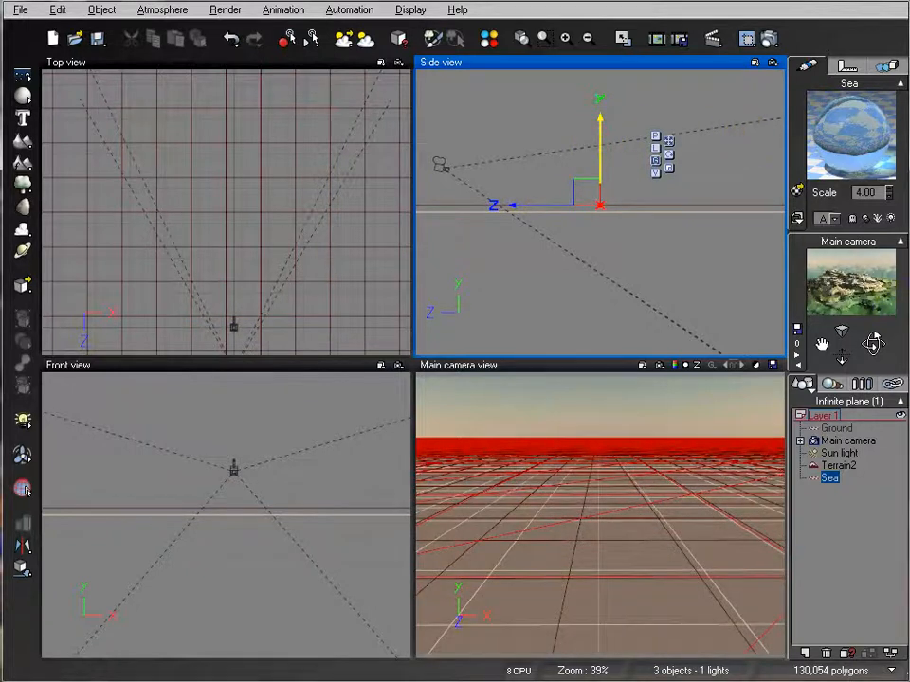
Step: Render the scene to screen at Final quality and 640x480
left_click(768, 38)
left_click(99, 150)
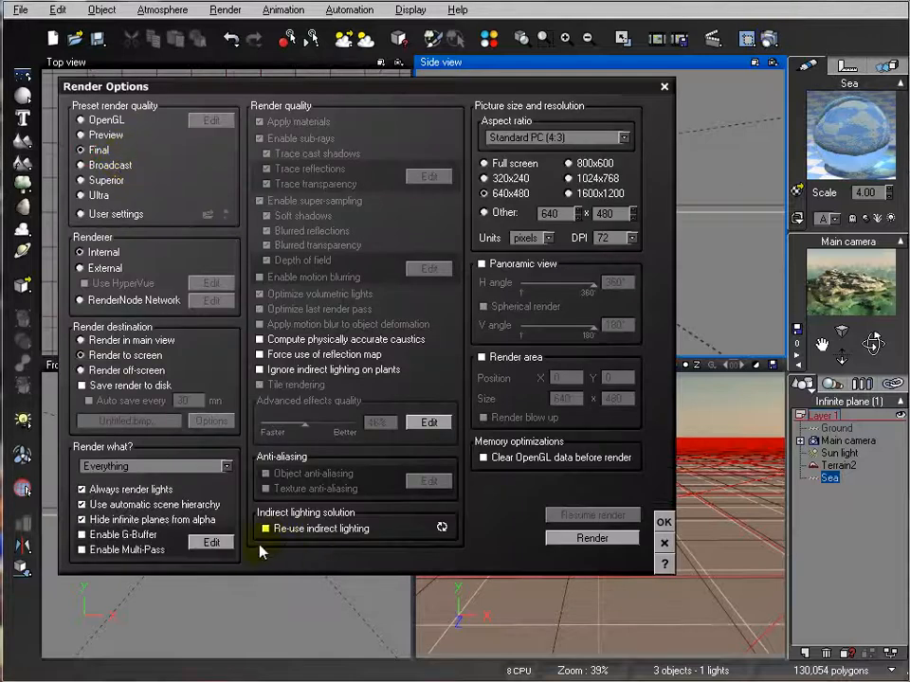
left_click(593, 537)
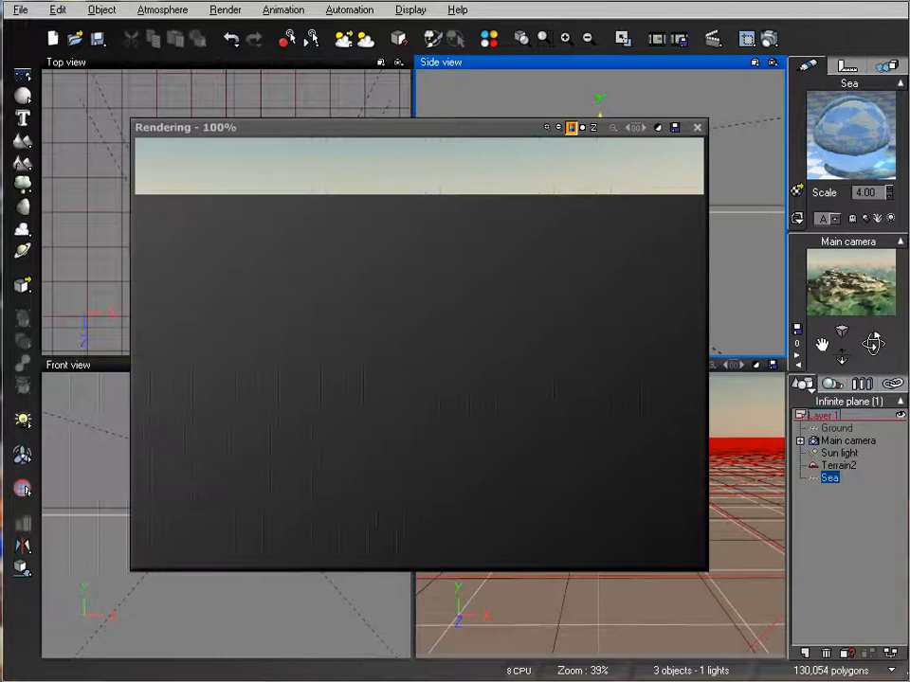